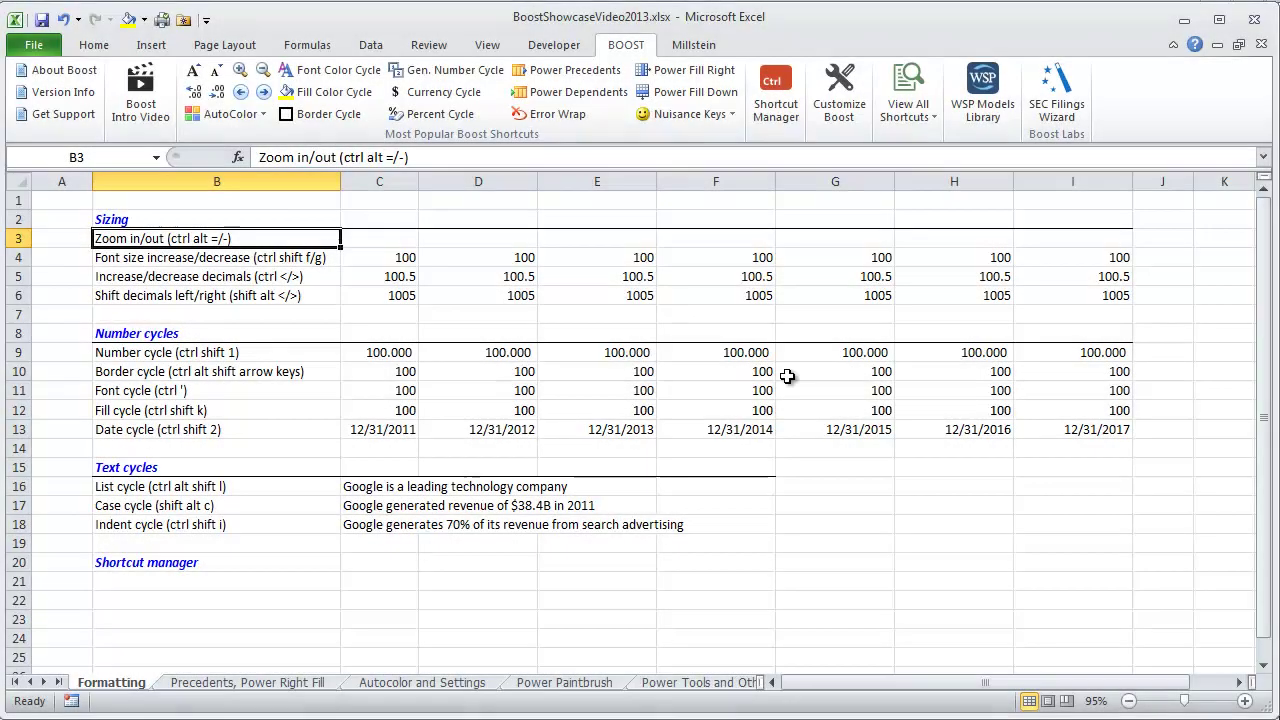
Select the Zoom in/out row and zoom the sheet in, then back out.
key("shift+space")
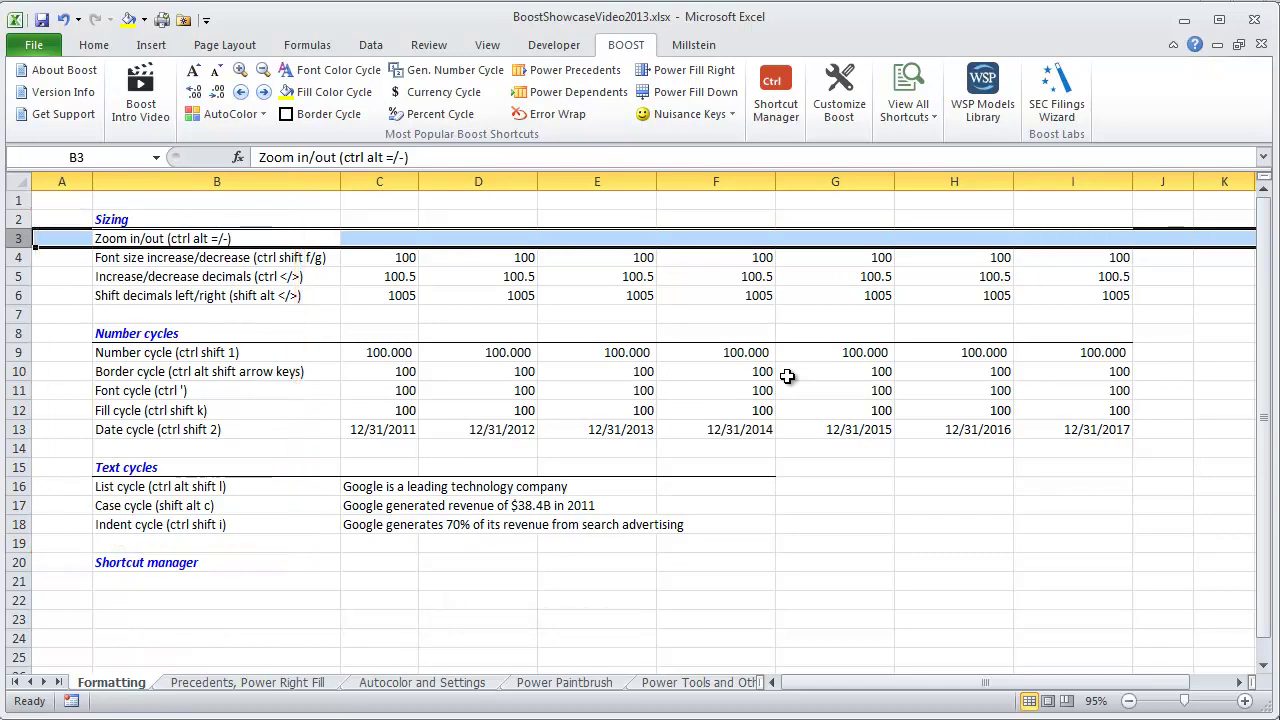
key("ctrl+alt+equal")
key("ctrl+alt+equal")
key("ctrl+alt+equal")
key("ctrl+alt+equal")
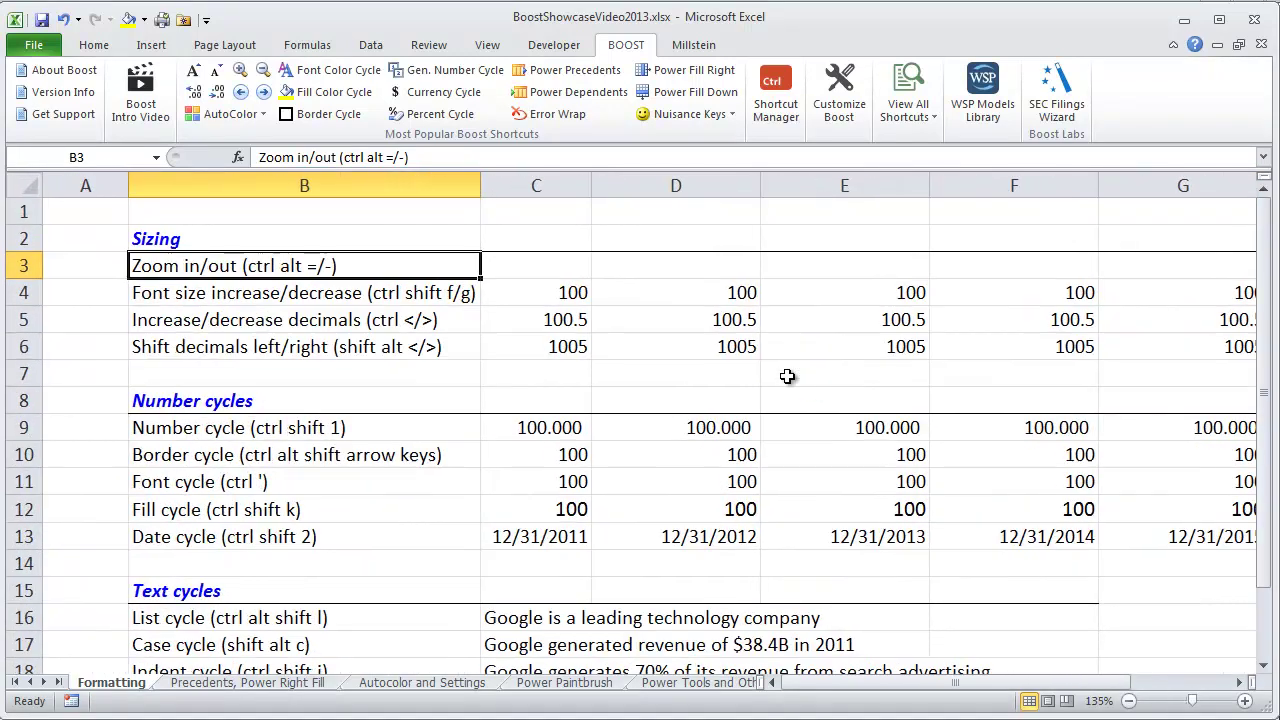
key("ctrl+alt+equal")
key("ctrl+alt+equal")
key("ctrl+alt+minus")
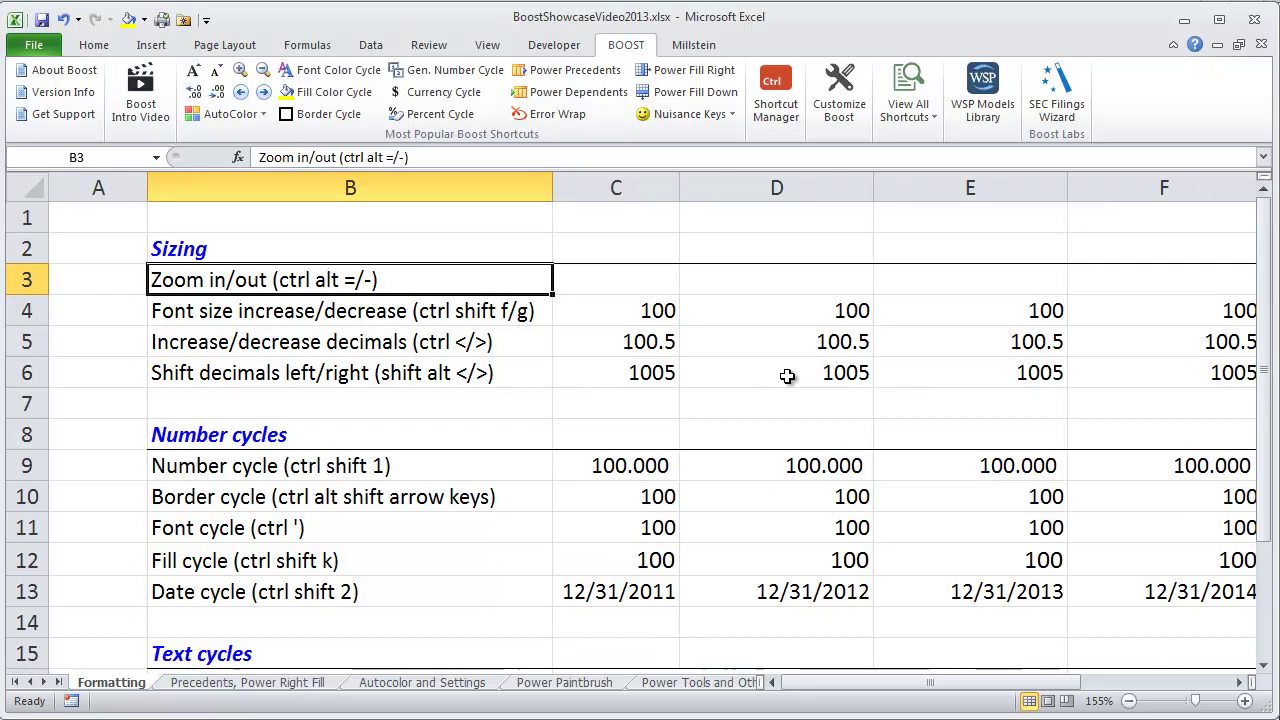
key("ctrl+alt+minus")
key("ctrl+alt+minus")
key("ctrl+alt+minus")
key("ctrl+alt+minus")
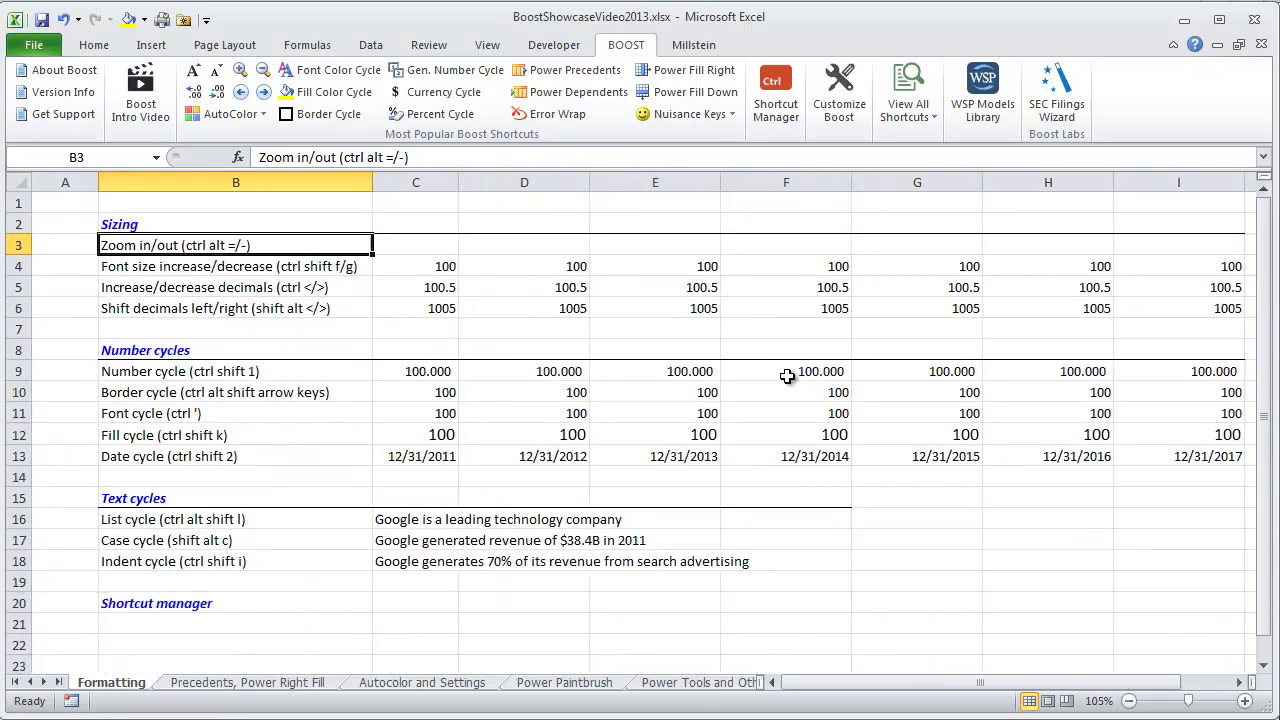
key("ctrl+alt+minus")
key("ctrl+alt+minus")
Enlarge, then shrink back, the font of the row 4 Font size values.
key("Down")
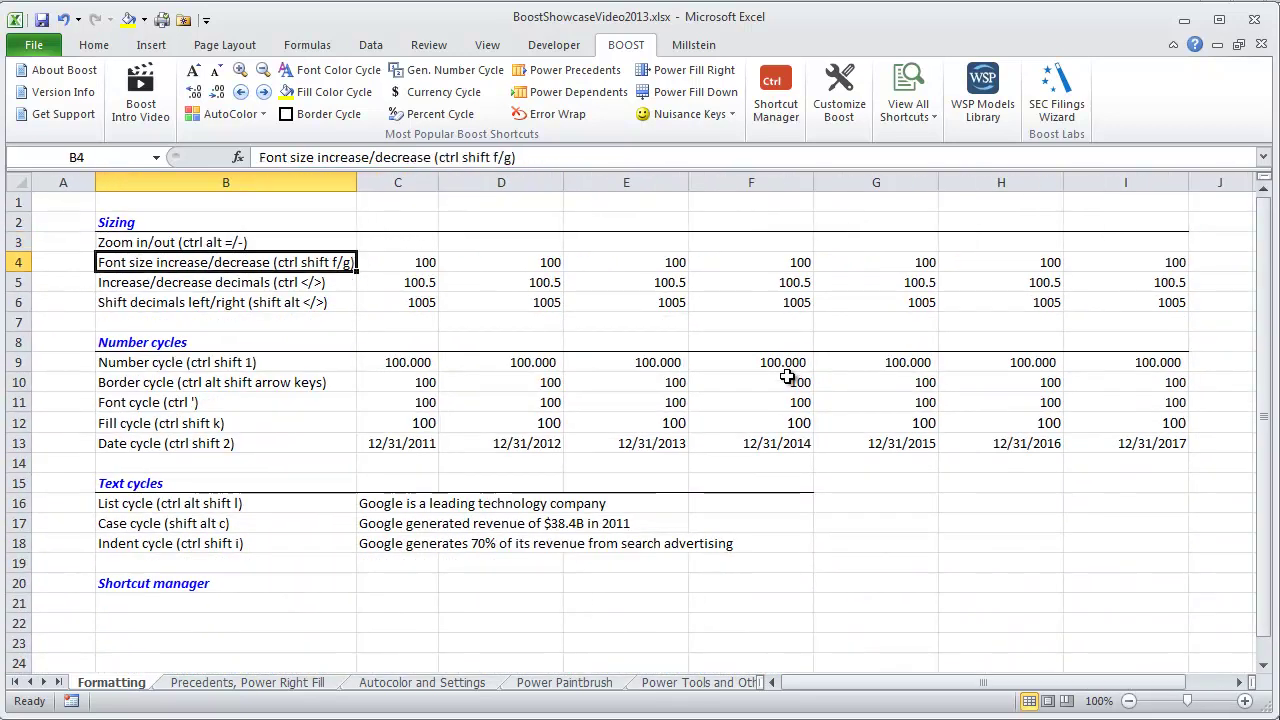
key("Right")
key("ctrl+shift+Right")
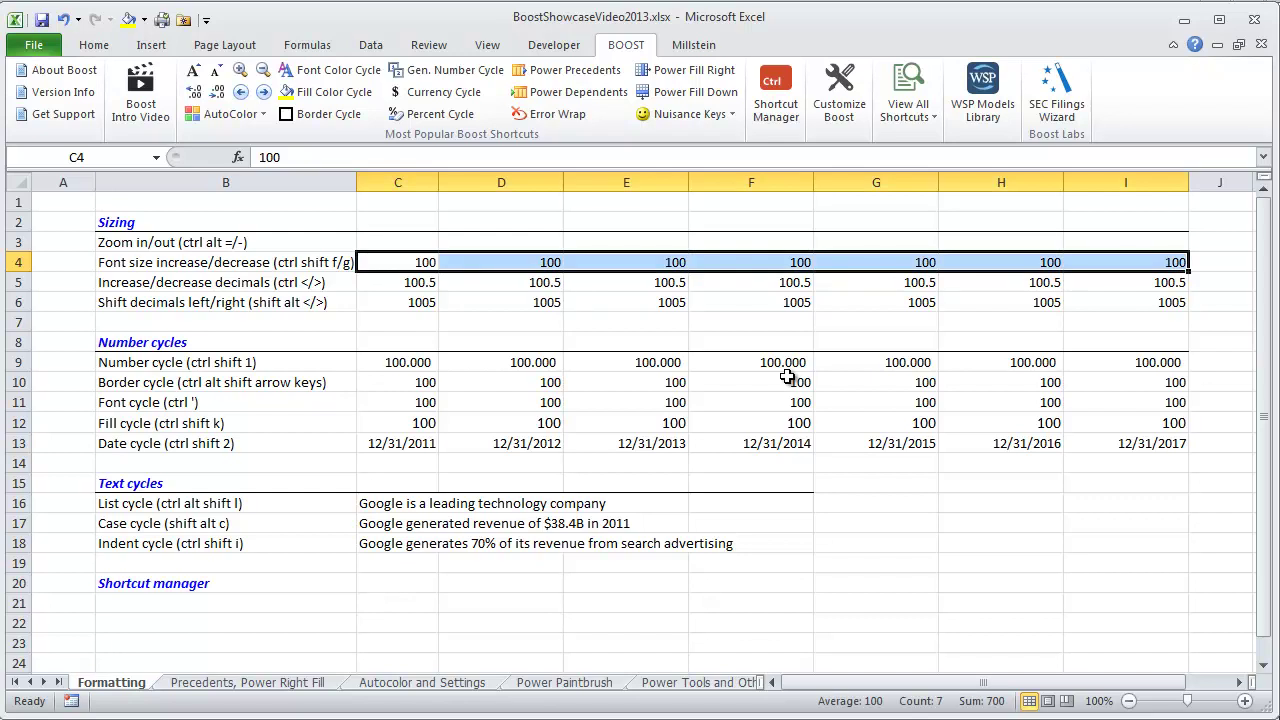
key("ctrl+shift+f")
key("ctrl+shift+f")
key("ctrl+shift+f")
key("ctrl+shift+f")
key("ctrl+shift+g")
key("ctrl+shift+g")
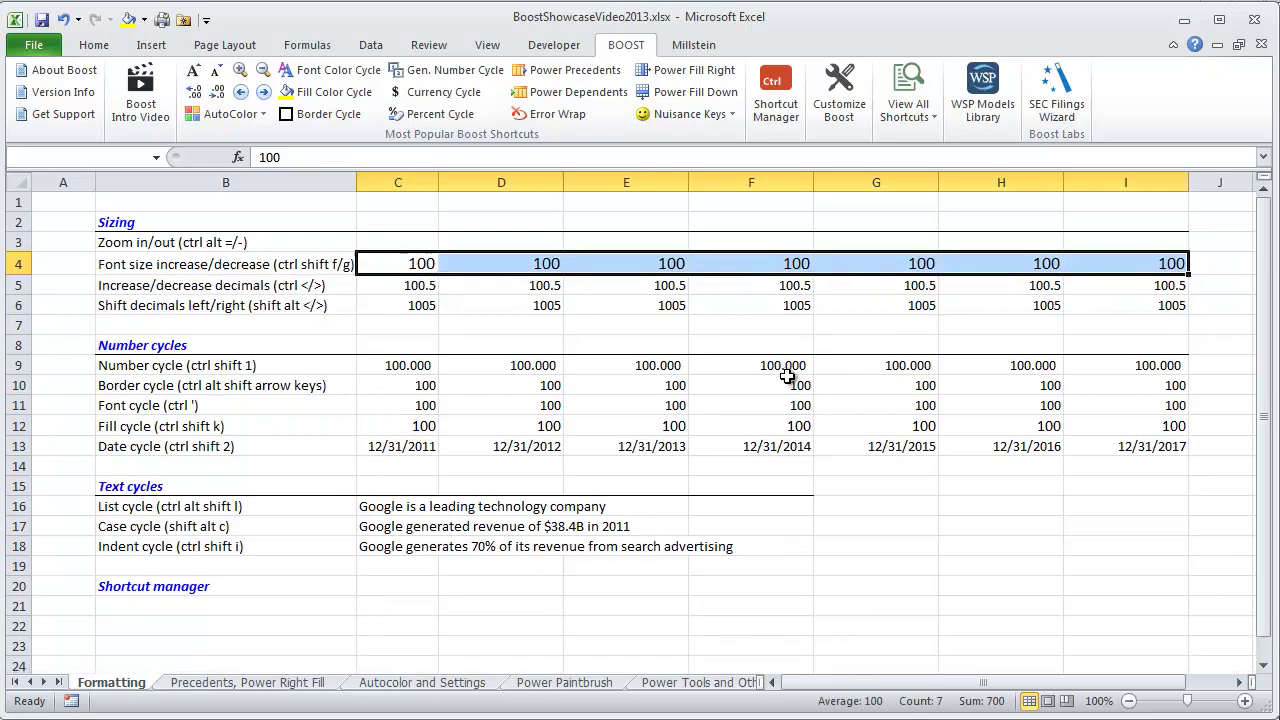
key("ctrl+shift+g")
Add, then remove, decimal places on row 5 values C5:I5, leaving one decimal.
key("Down")
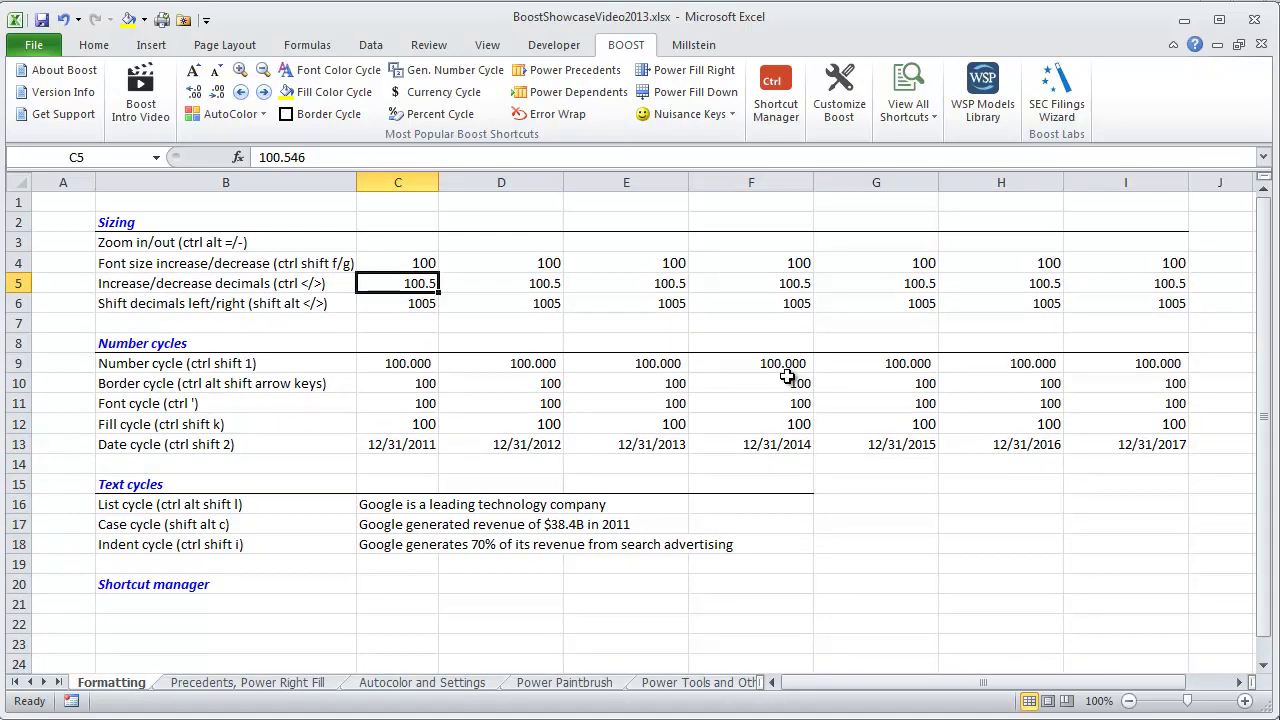
key("ctrl+shift+Right")
key("ctrl+period")
key("ctrl+period")
key("ctrl+period")
key("ctrl+comma")
key("ctrl+comma")
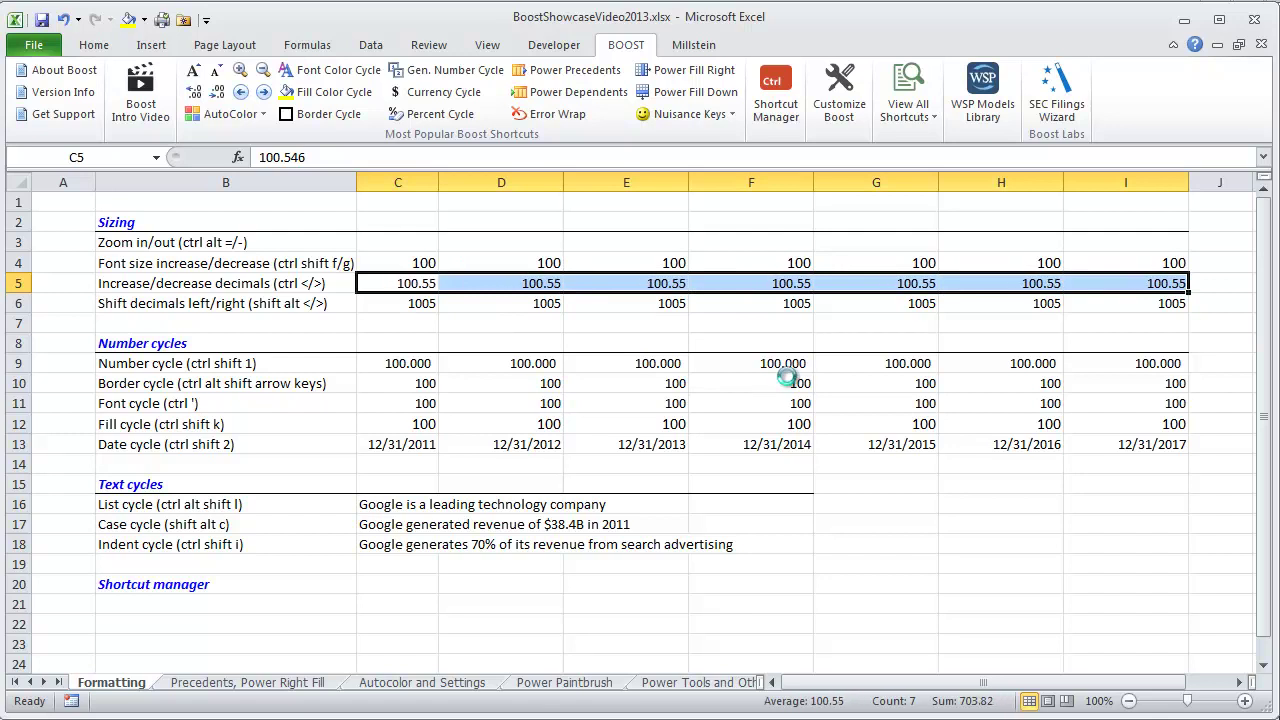
key("ctrl+comma")
Shift the row 6 decimal point left and right, leaving the values at 1005.
key("Down")
key("ctrl+shift+Right")
key("alt+shift+comma")
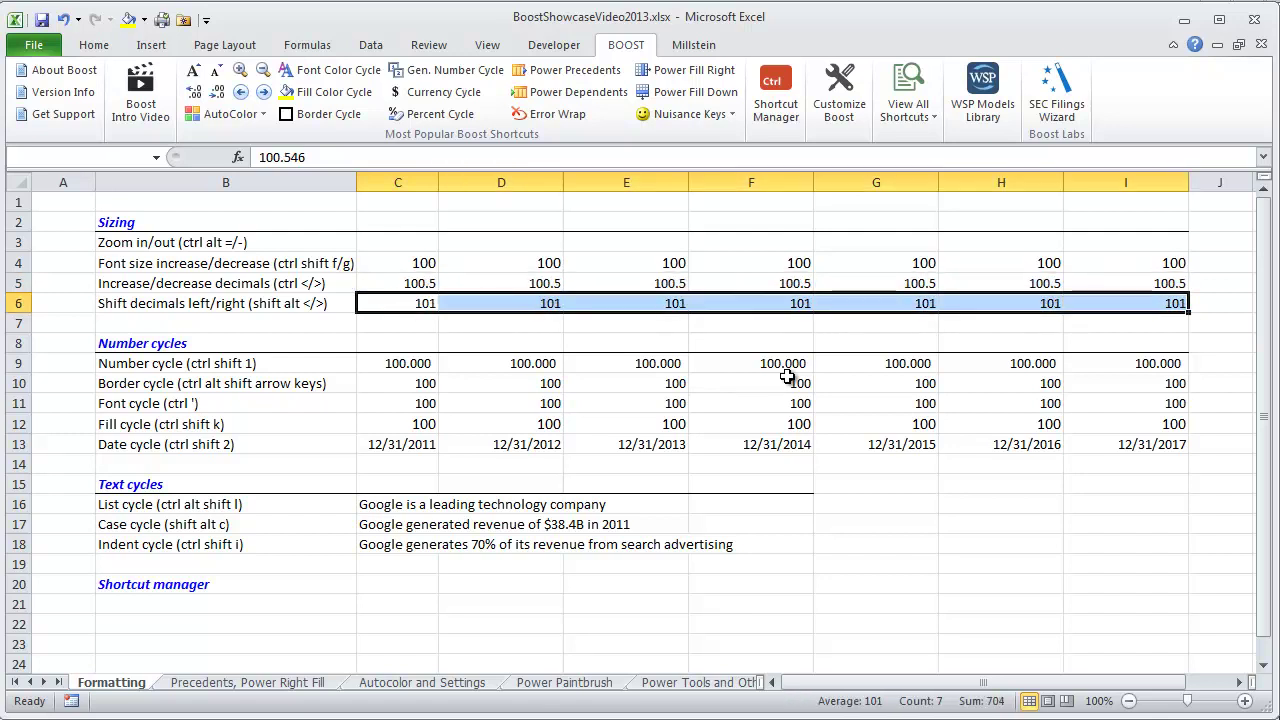
key("alt+shift+period")
key("alt+shift+period")
key("alt+shift+period")
key("alt+shift+comma")
key("alt+shift+comma")
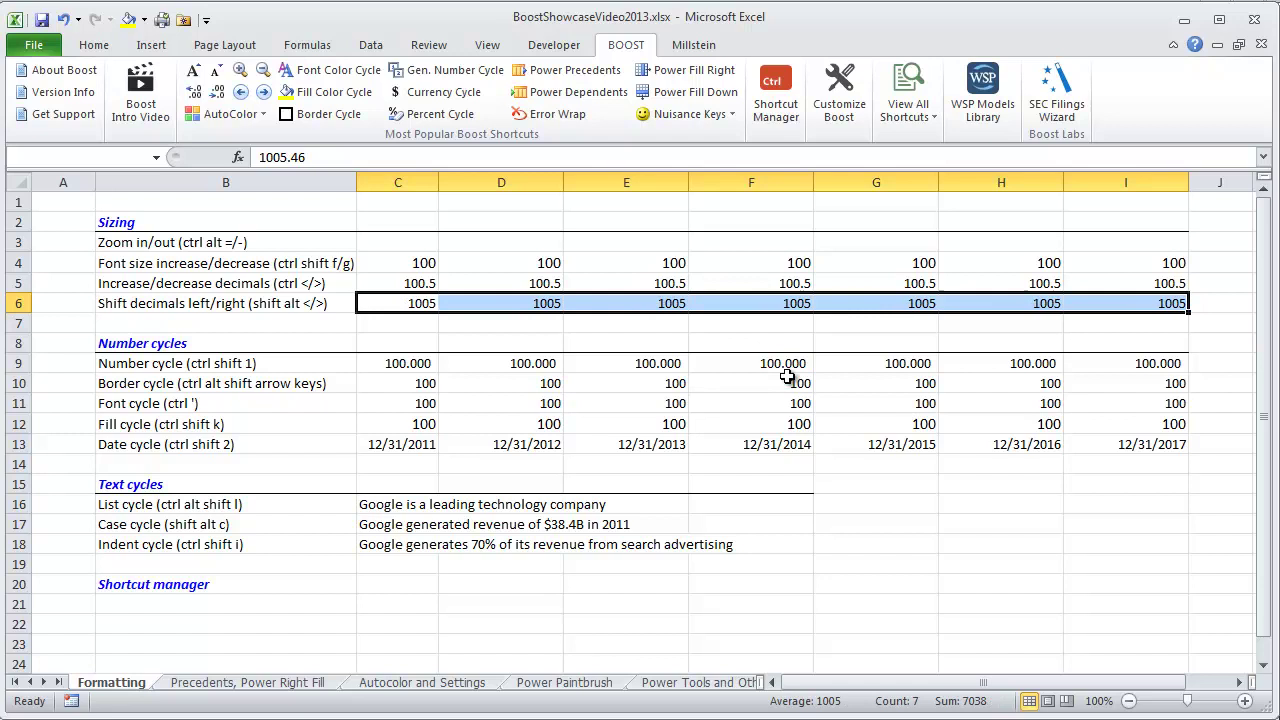
Cycle the row 9 Number cycle values to the 100.0x multiple format.
key("Down")
key("Down")
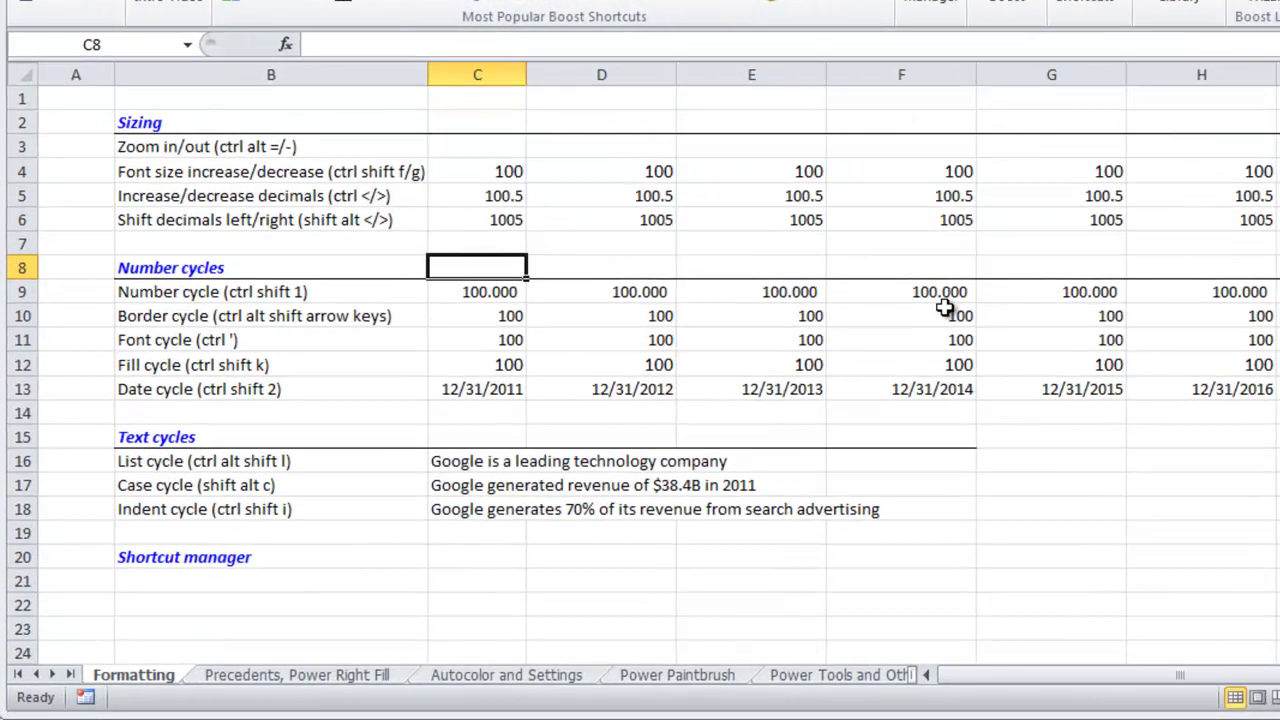
key("Down")
key("ctrl+shift+Right")
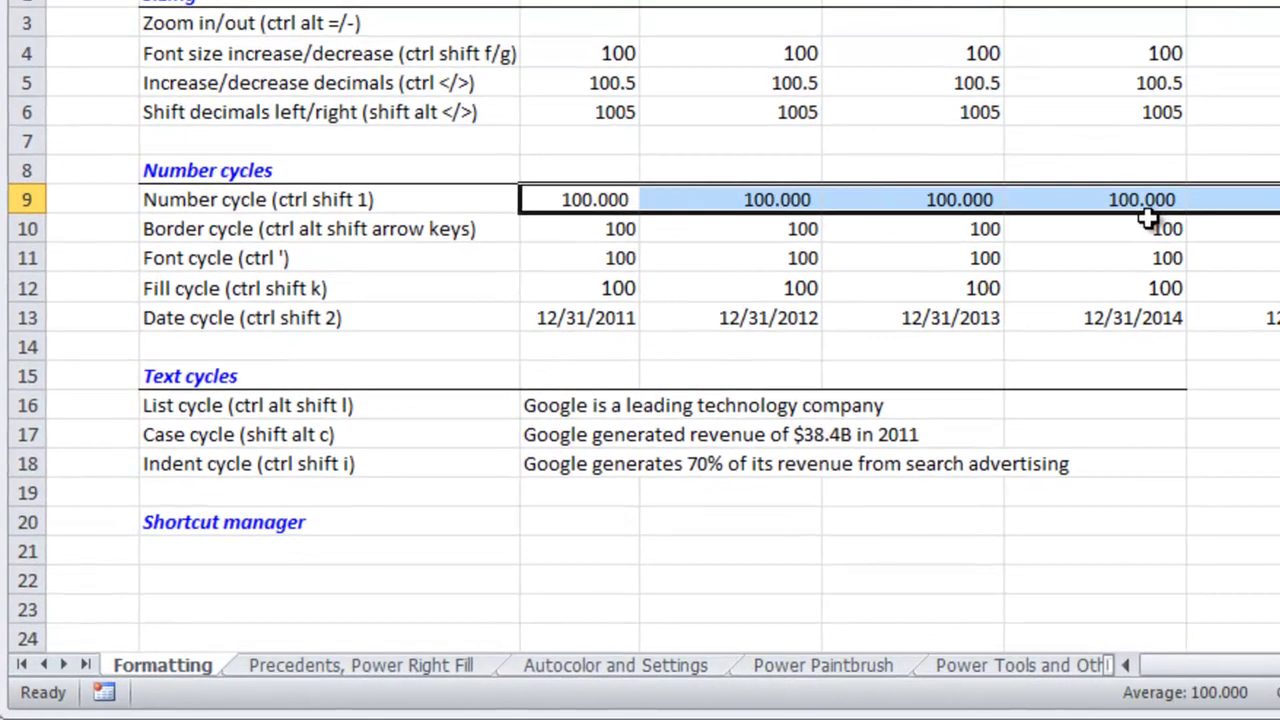
key("ctrl+shift+1")
key("ctrl+shift+1")
key("ctrl+shift+1")
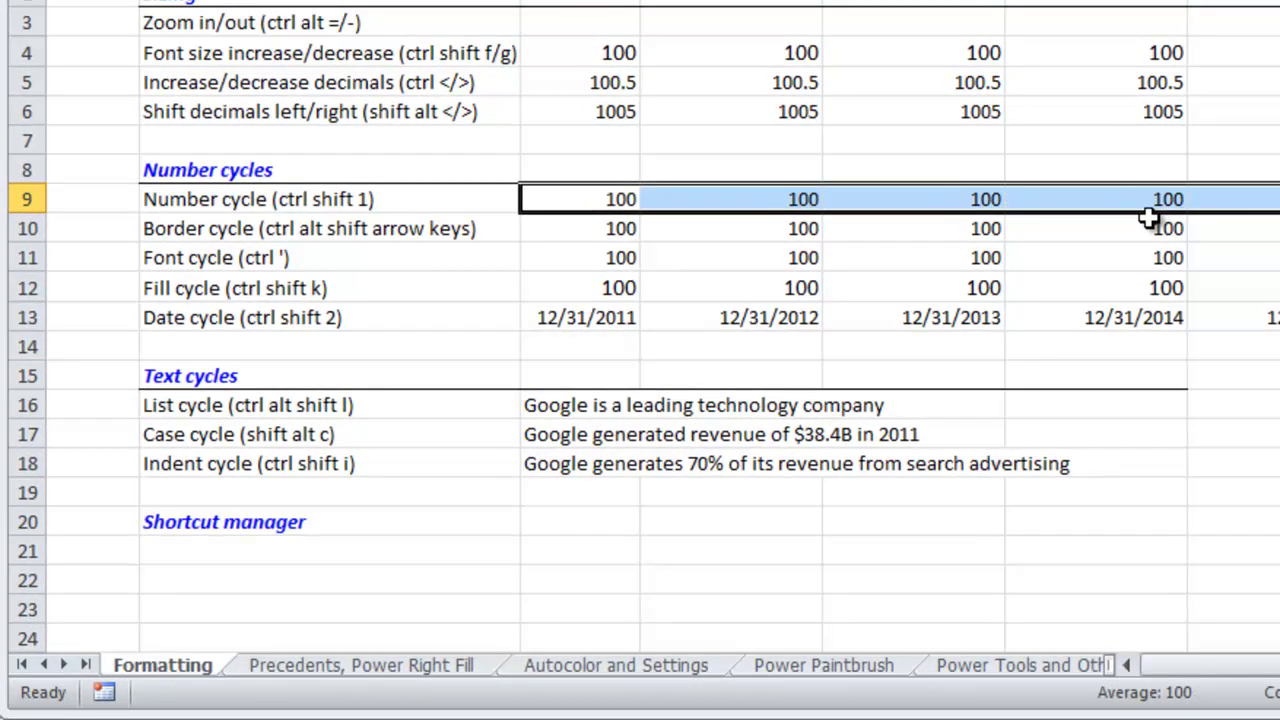
key("ctrl+shift+1")
key("ctrl+shift+1")
key("ctrl+shift+1")
key("Down")
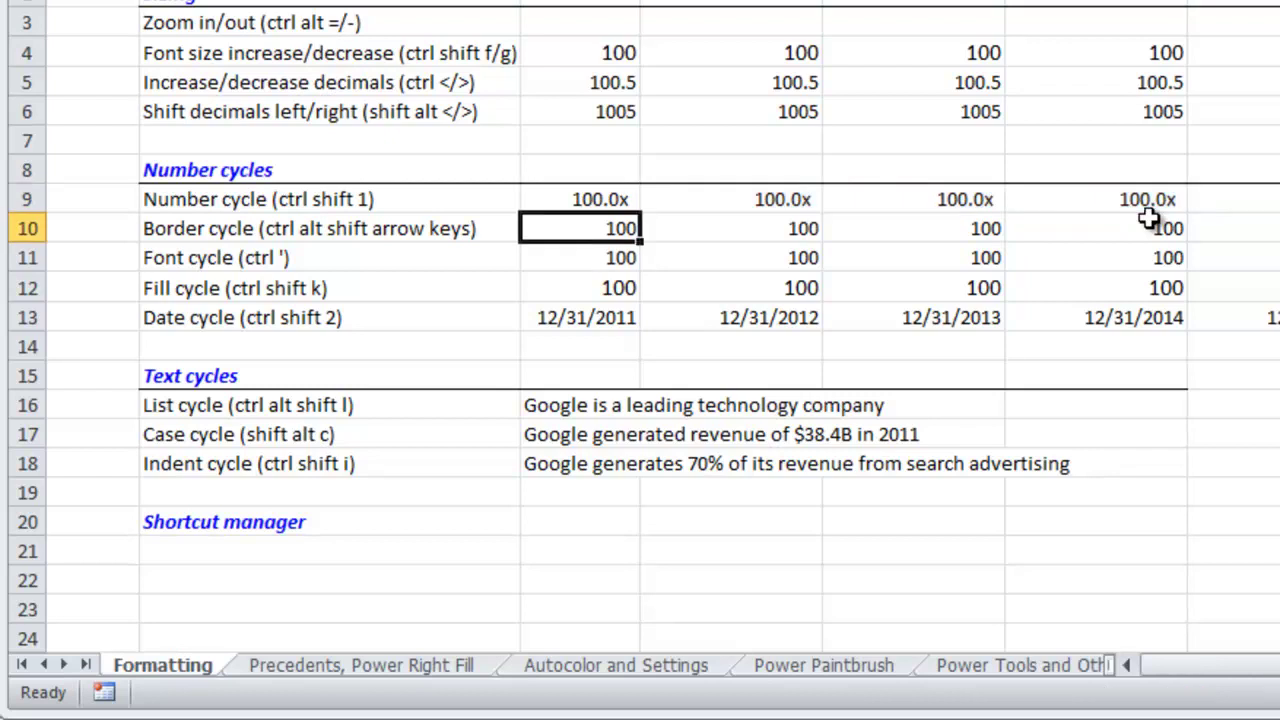
Cycle the row 10 border style until a box surrounds the values.
key("ctrl+shift+Right")
key("ctrl+alt+shift+Down")
key("ctrl+alt+shift+Down")
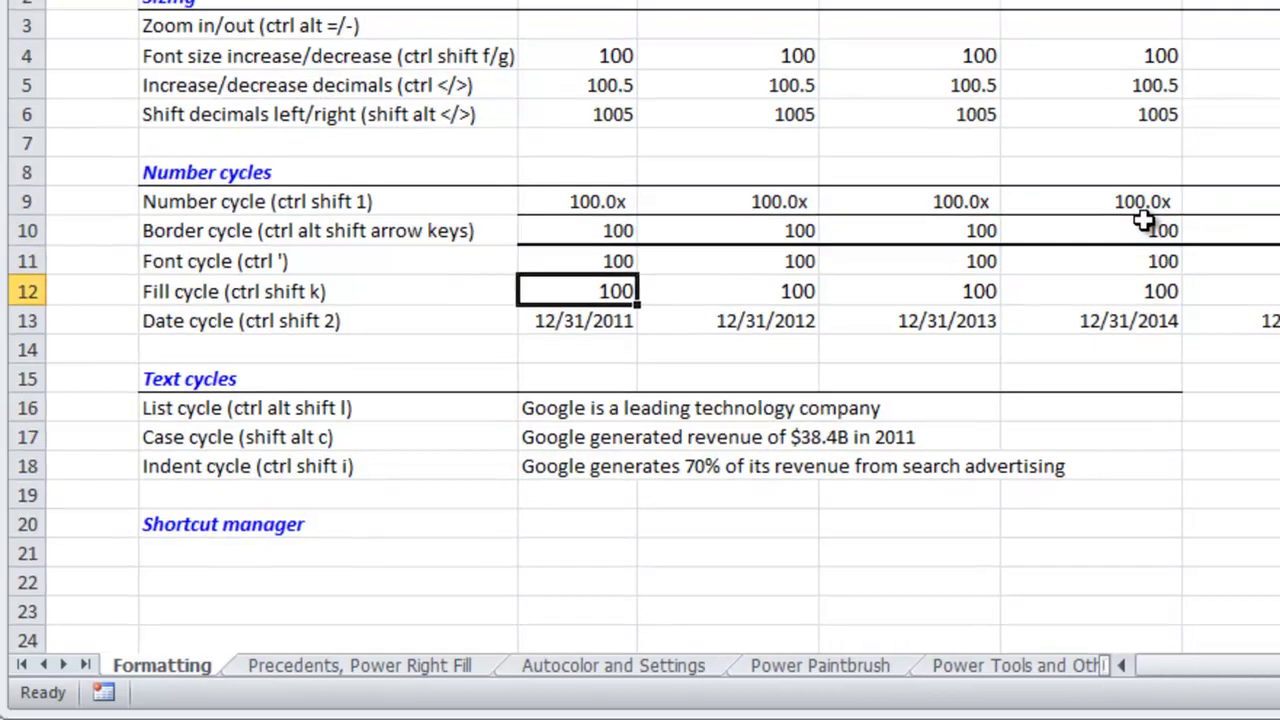
key("ctrl+alt+shift+Down")
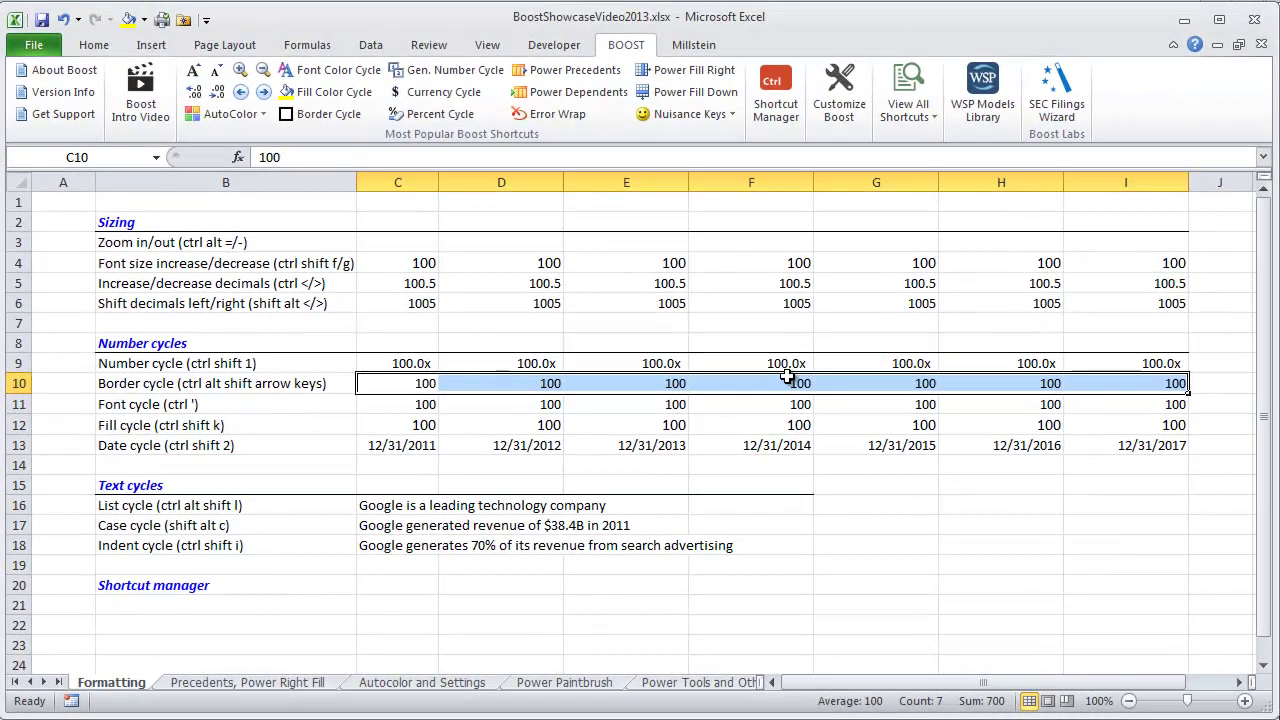
key("ctrl+alt+shift+Down")
Turn the Font cycle values C11:I11 blue.
key("Down")
key("Down")
key("Up")
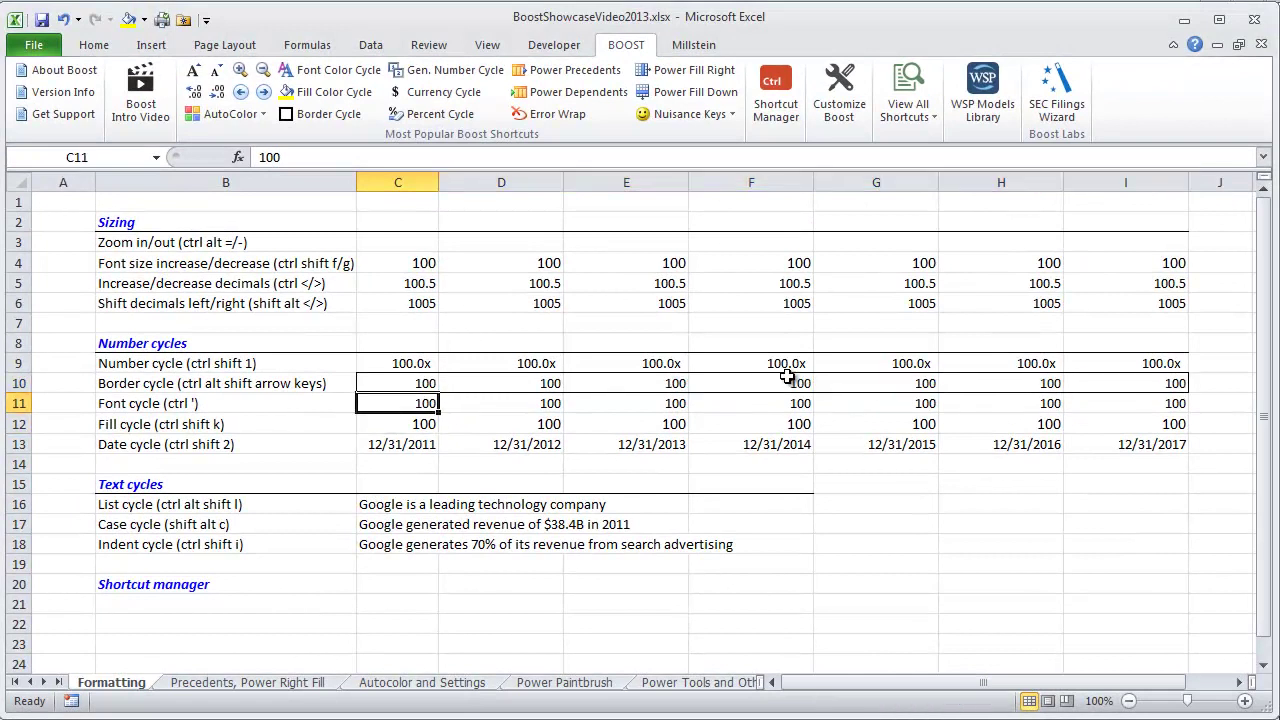
key("ctrl+shift+Right")
key("ctrl+apostrophe")
key("ctrl+apostrophe")
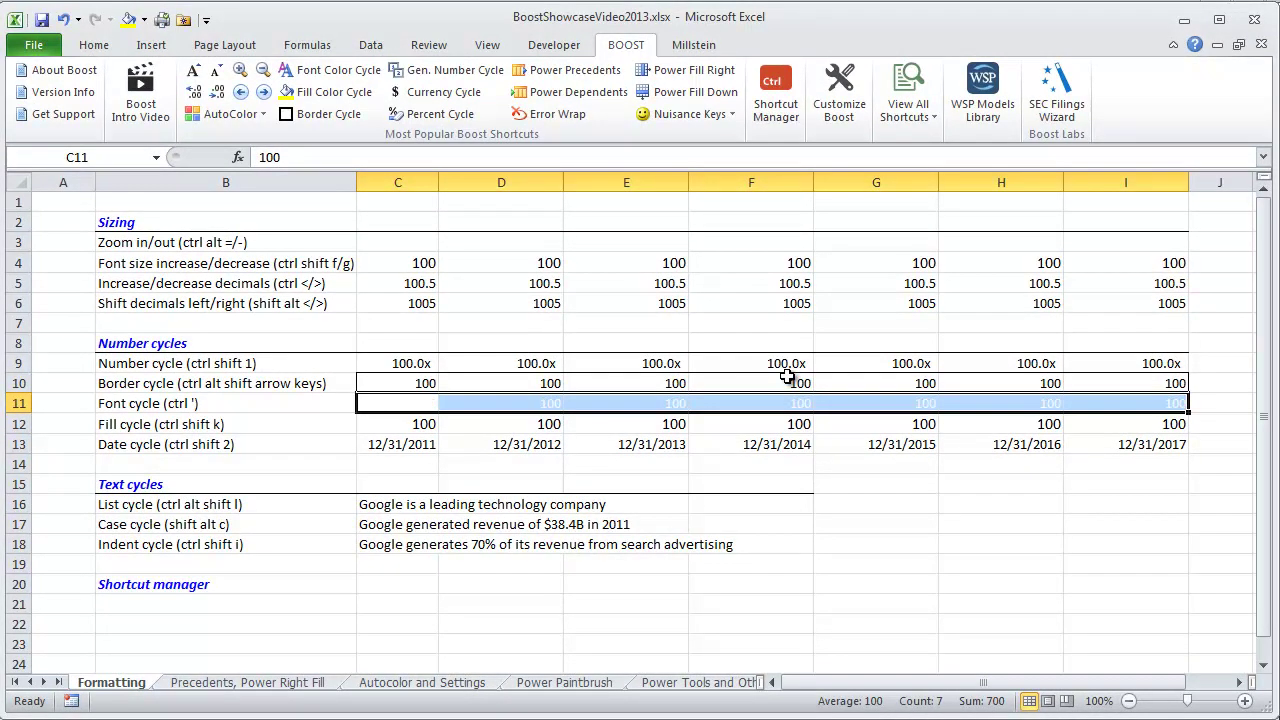
key("ctrl+apostrophe")
Give the Fill cycle values in row 12 a grey fill.
key("Down")
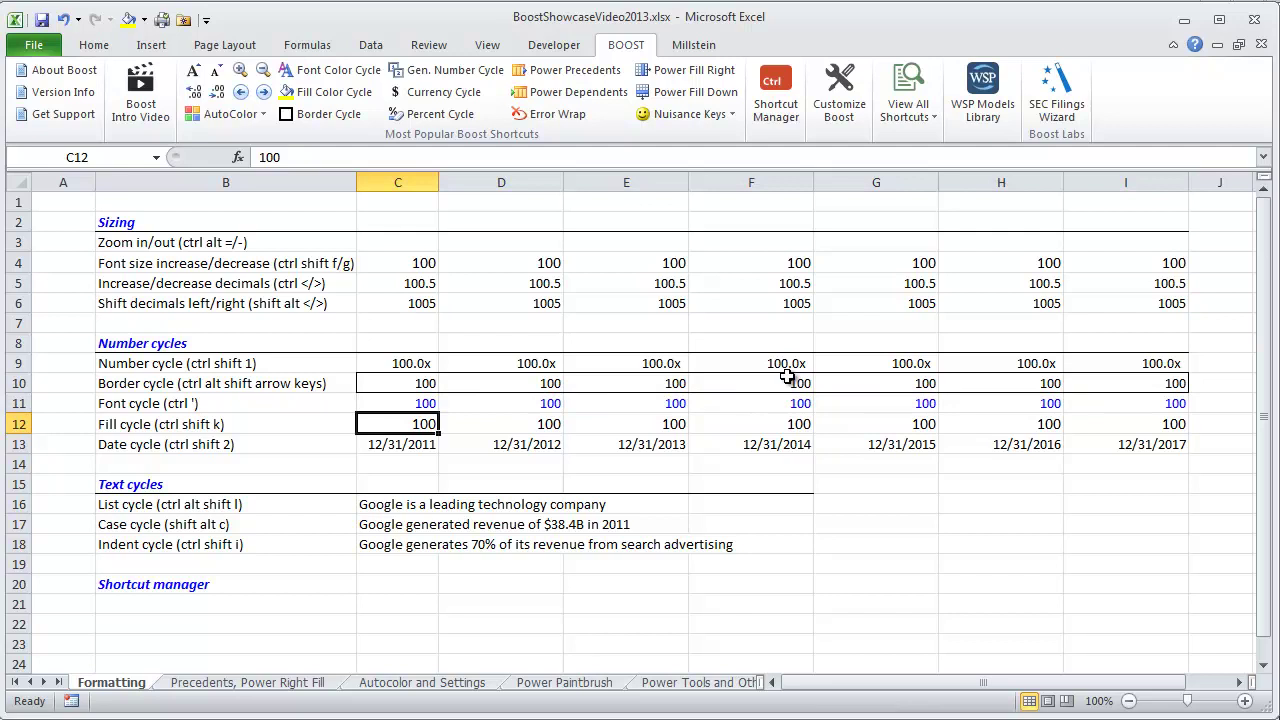
key("ctrl+shift+Right")
key("ctrl+shift+k")
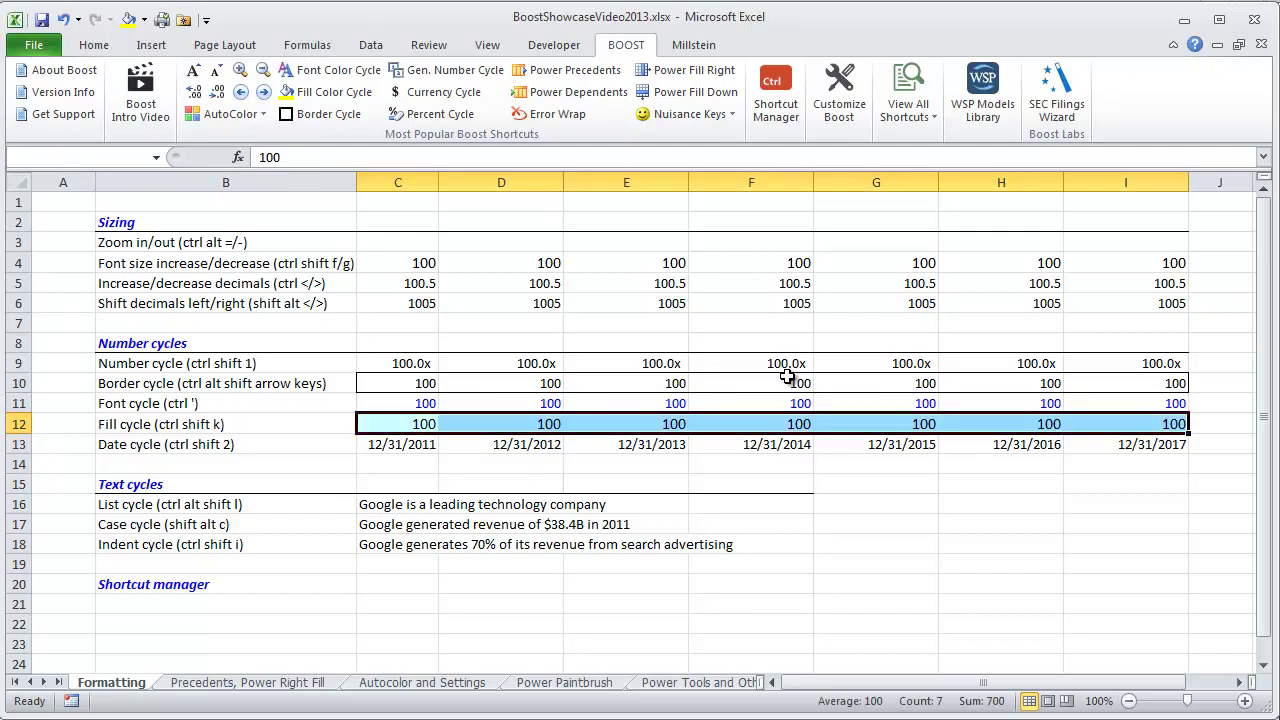
key("ctrl+shift+k")
key("ctrl+shift+k")
key("ctrl+shift+k")
key("ctrl+shift+k")
key("ctrl+shift+k")
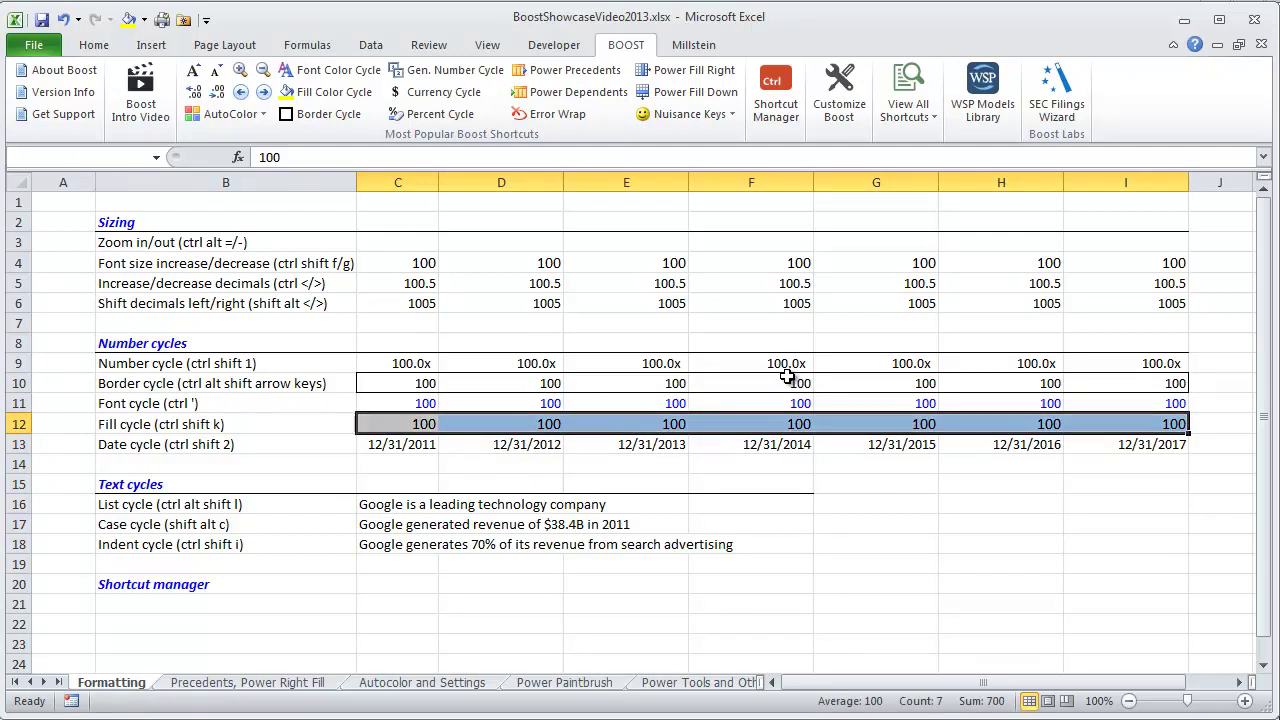
Cycle the row 13 dates C13:I13 to the 31-Dec-11 format.
key("Down")
key("ctrl+shift+Right")
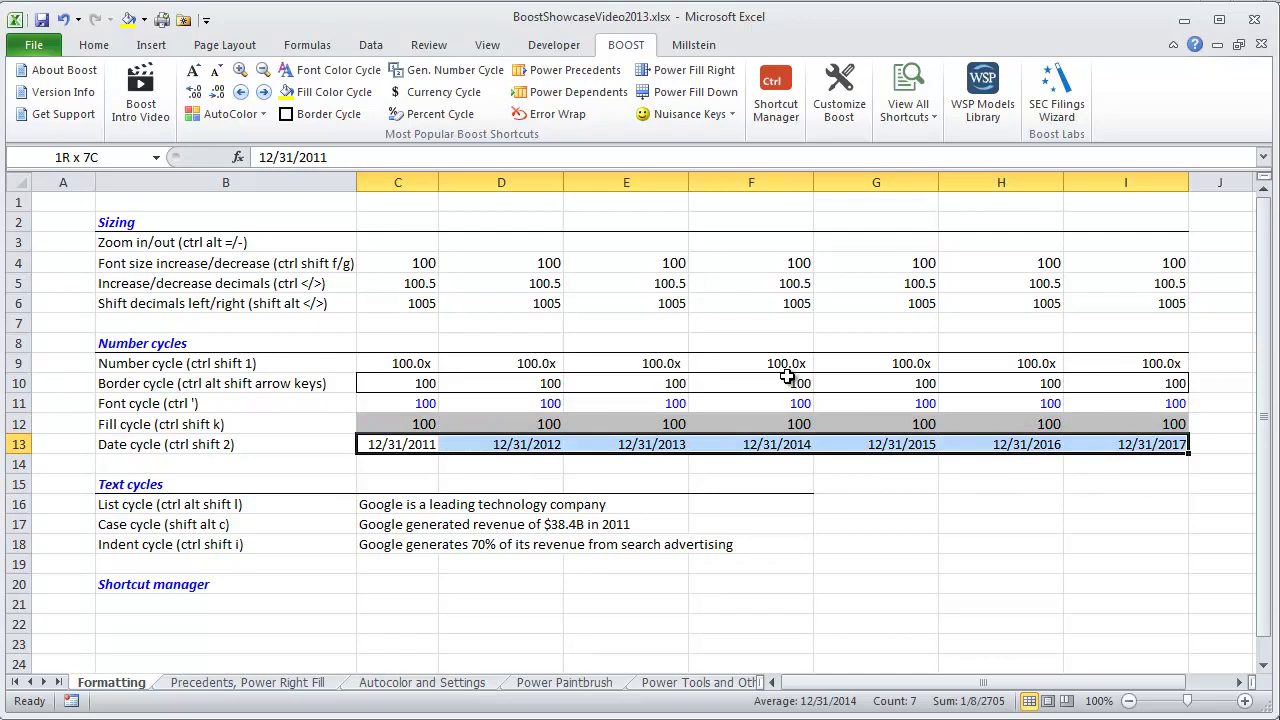
key("ctrl+shift+2")
key("ctrl+shift+2")
key("ctrl+shift+2")
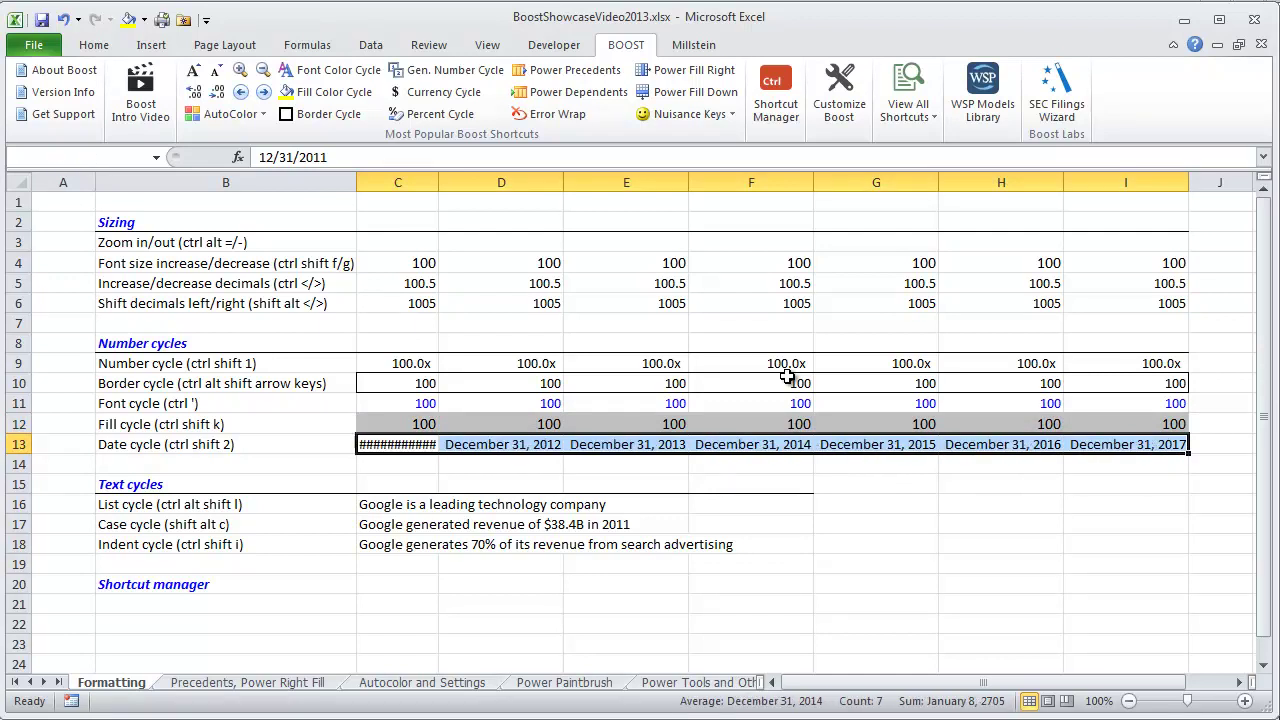
key("ctrl+shift+2")
key("ctrl+shift+2")
key("ctrl+shift+2")
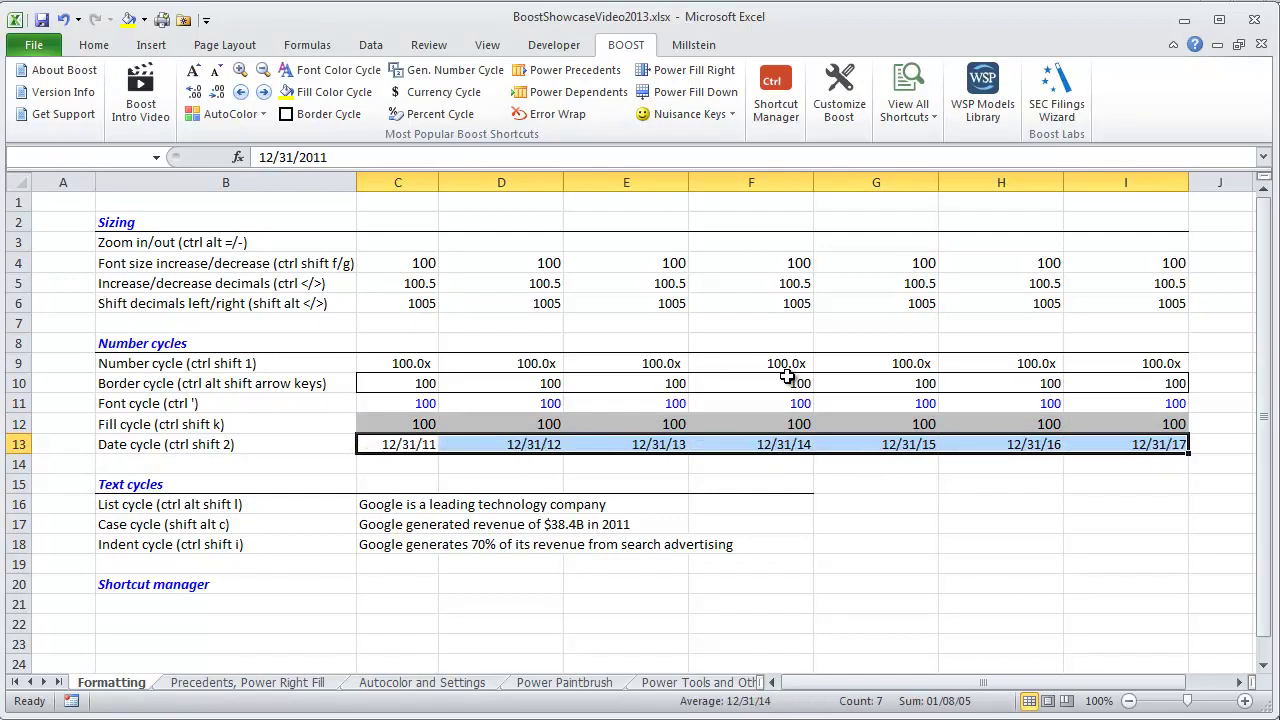
key("ctrl+shift+2")
key("Down")
key("Down")
key("Down")
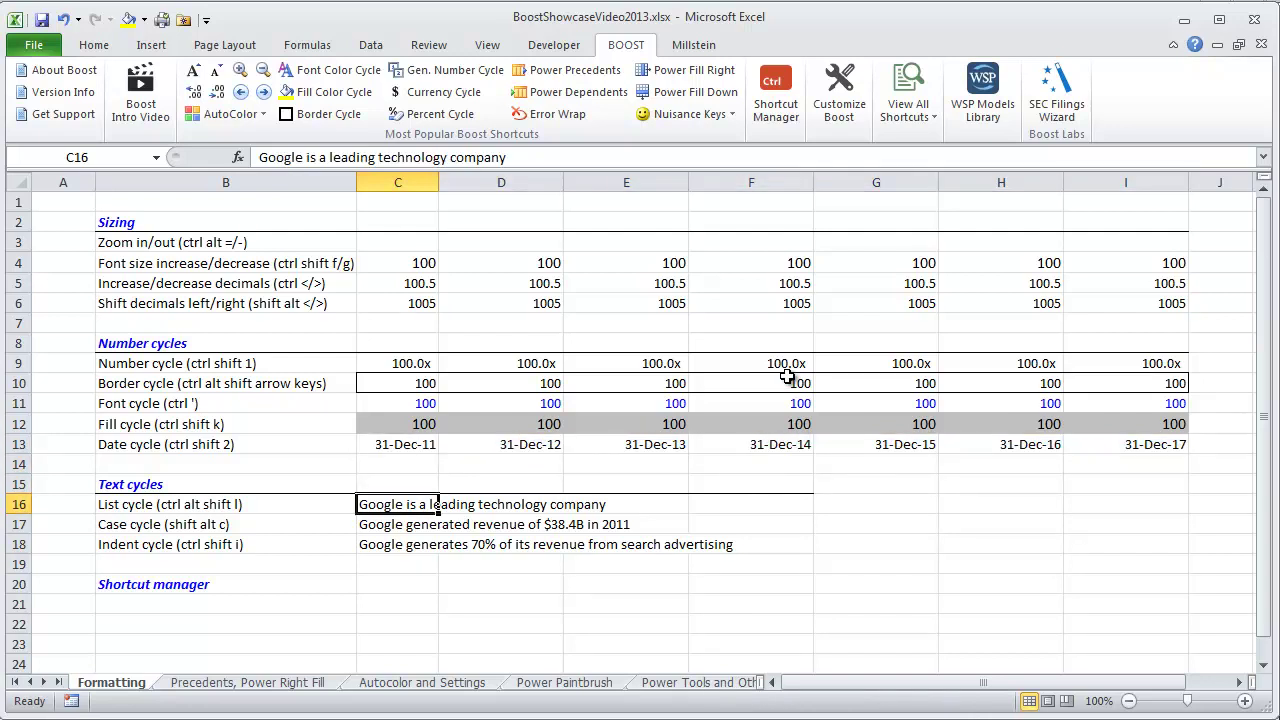
key("ctrl+alt+shift+l")
key("ctrl+alt+shift+l")
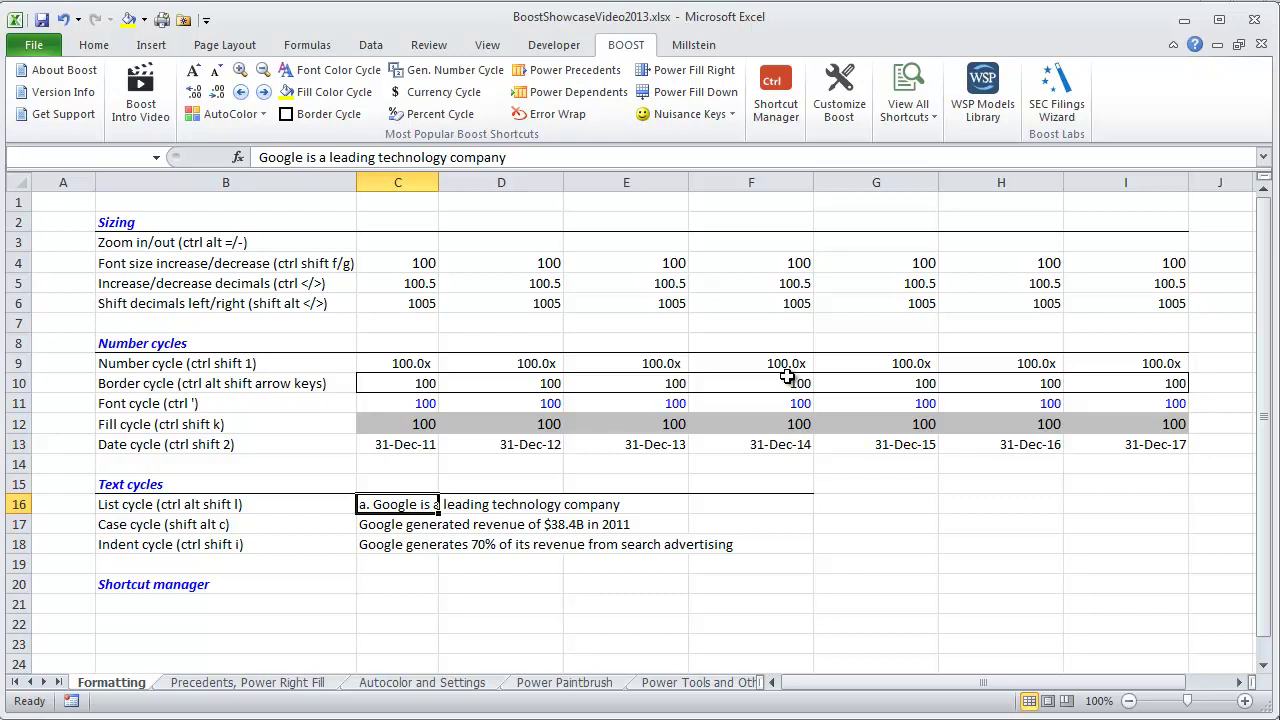
key("ctrl+alt+shift+l")
key("ctrl+alt+shift+l")
key("ctrl+alt+shift+l")
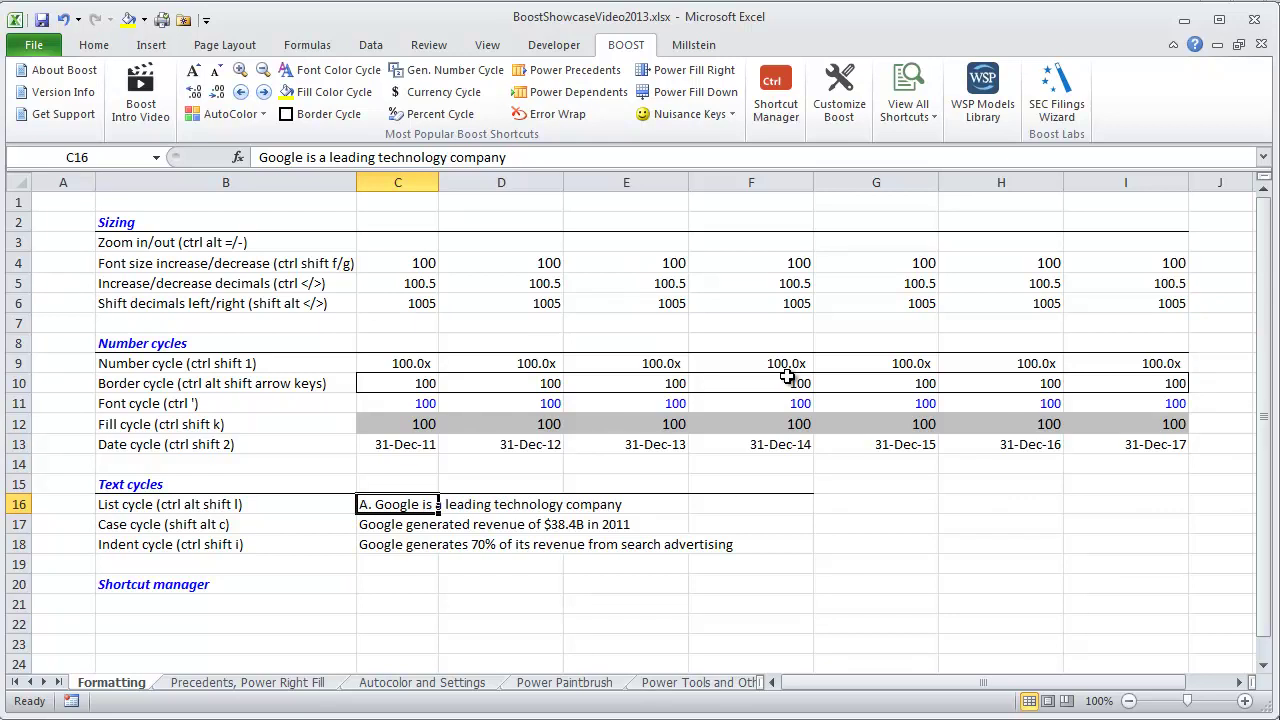
key("Down")
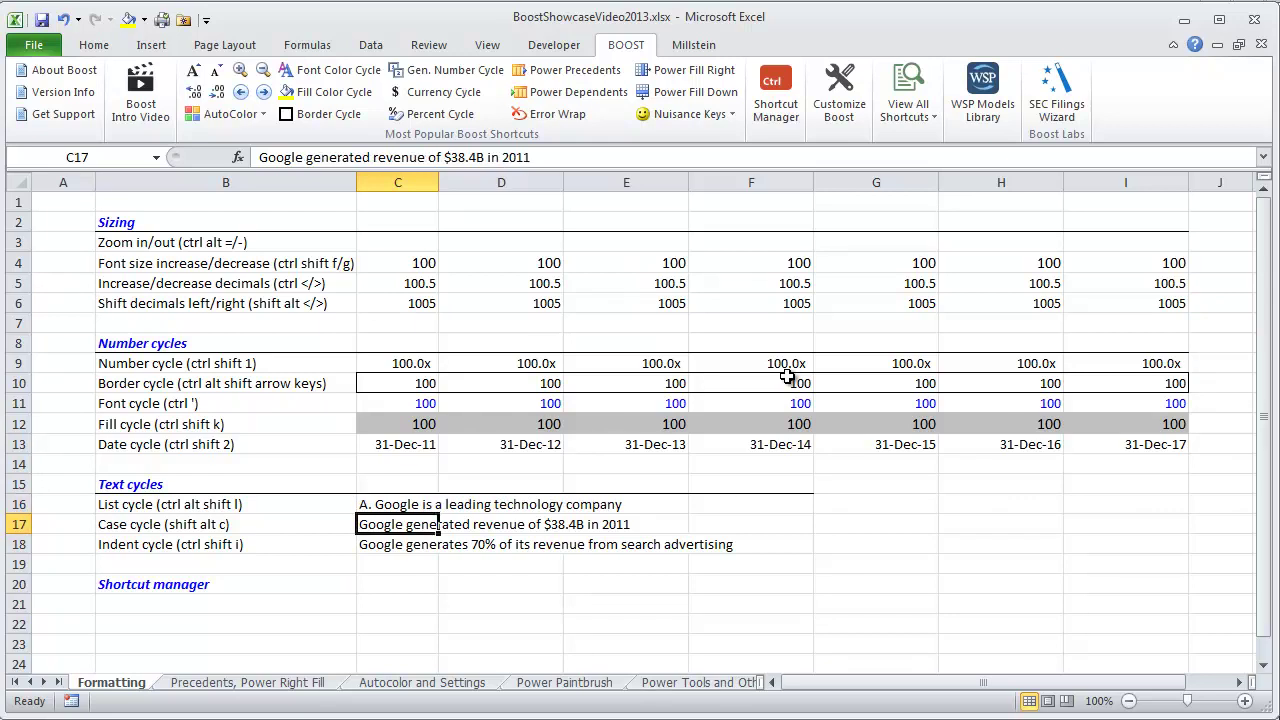
key("shift+alt+c")
key("shift+alt+c")
key("shift+alt+c")
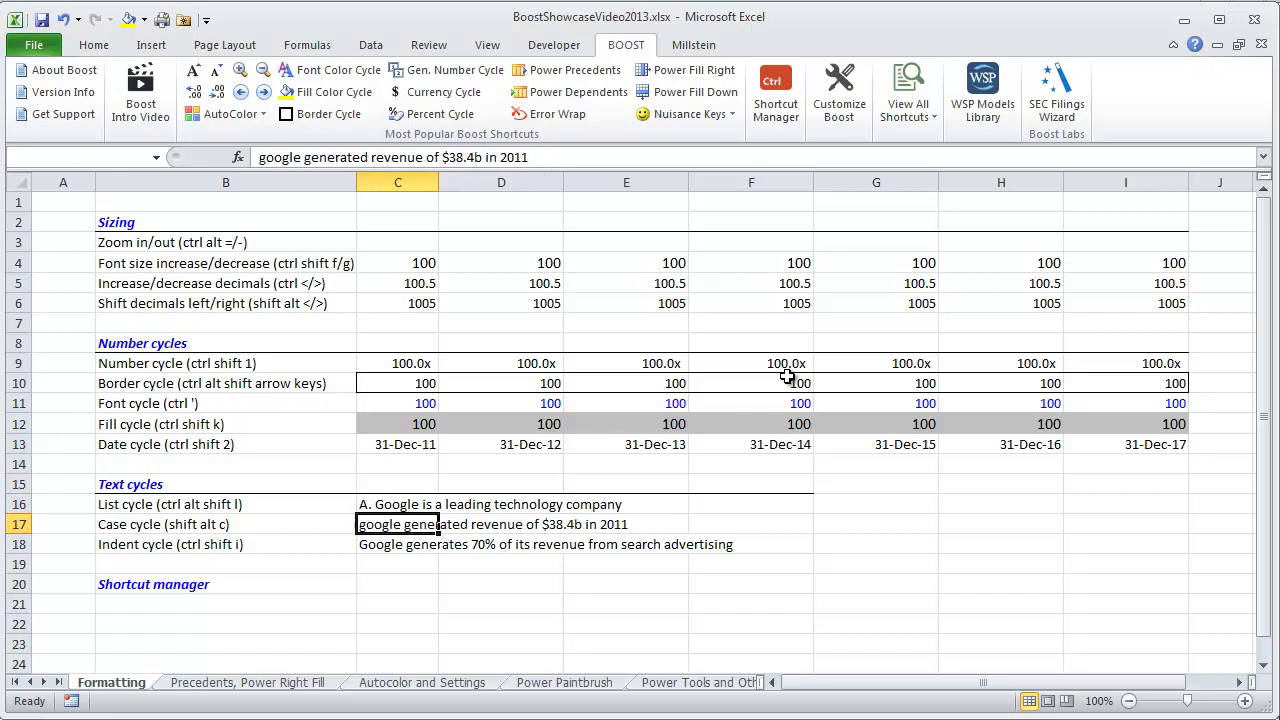
key("shift+alt+c")
key("shift+alt+c")
key("shift+alt+c")
key("shift+alt+c")
key("shift+alt+c")
key("Down")
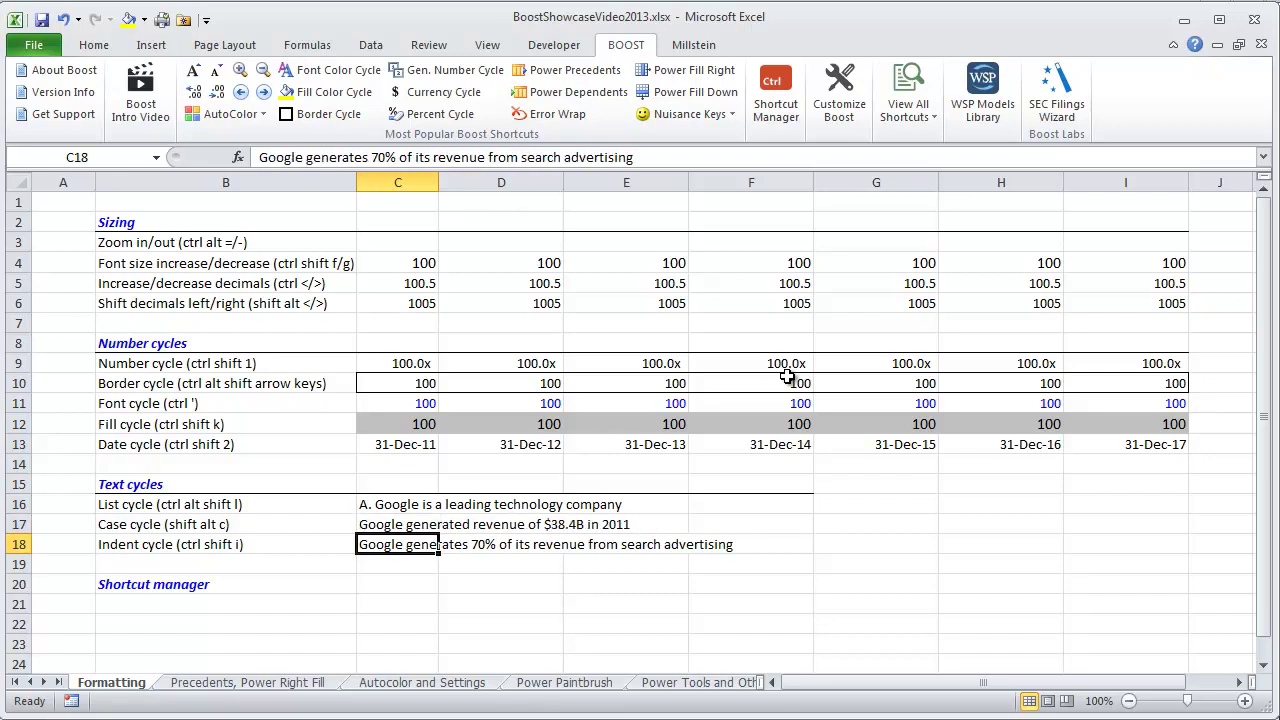
key("ctrl+shift+i")
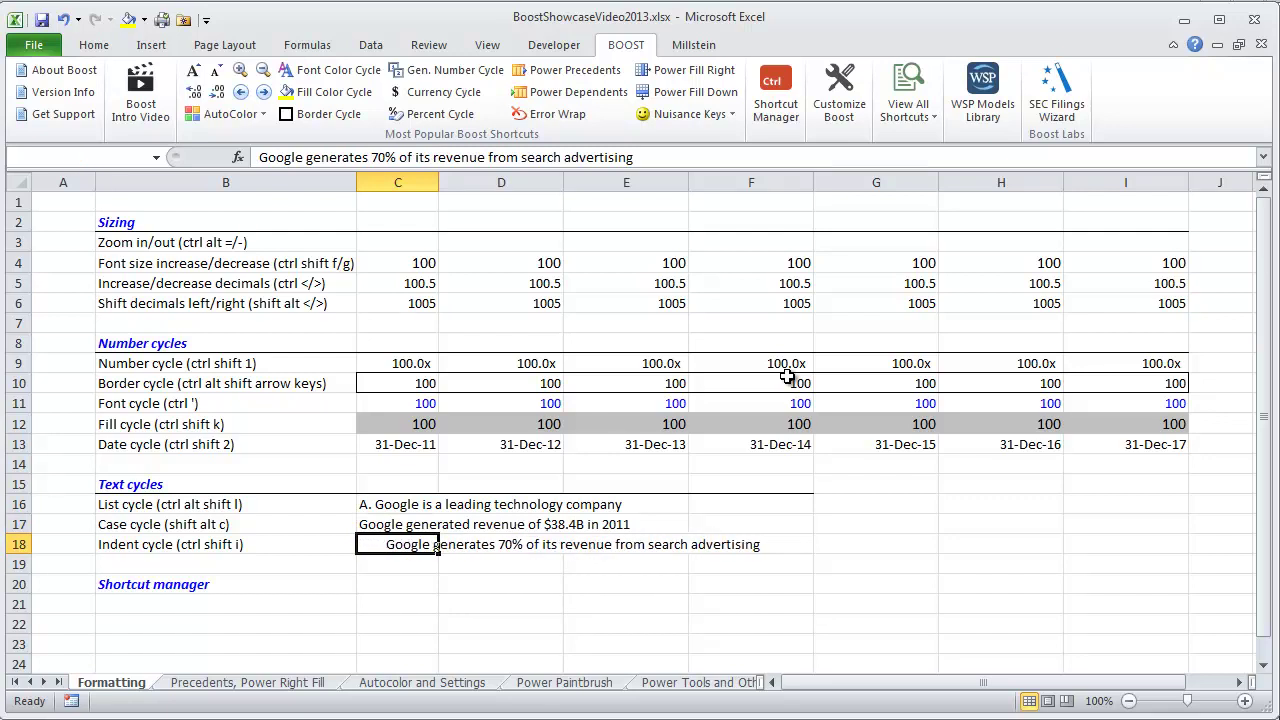
key("ctrl+shift+i")
key("ctrl+shift+i")
key("ctrl+shift+i")
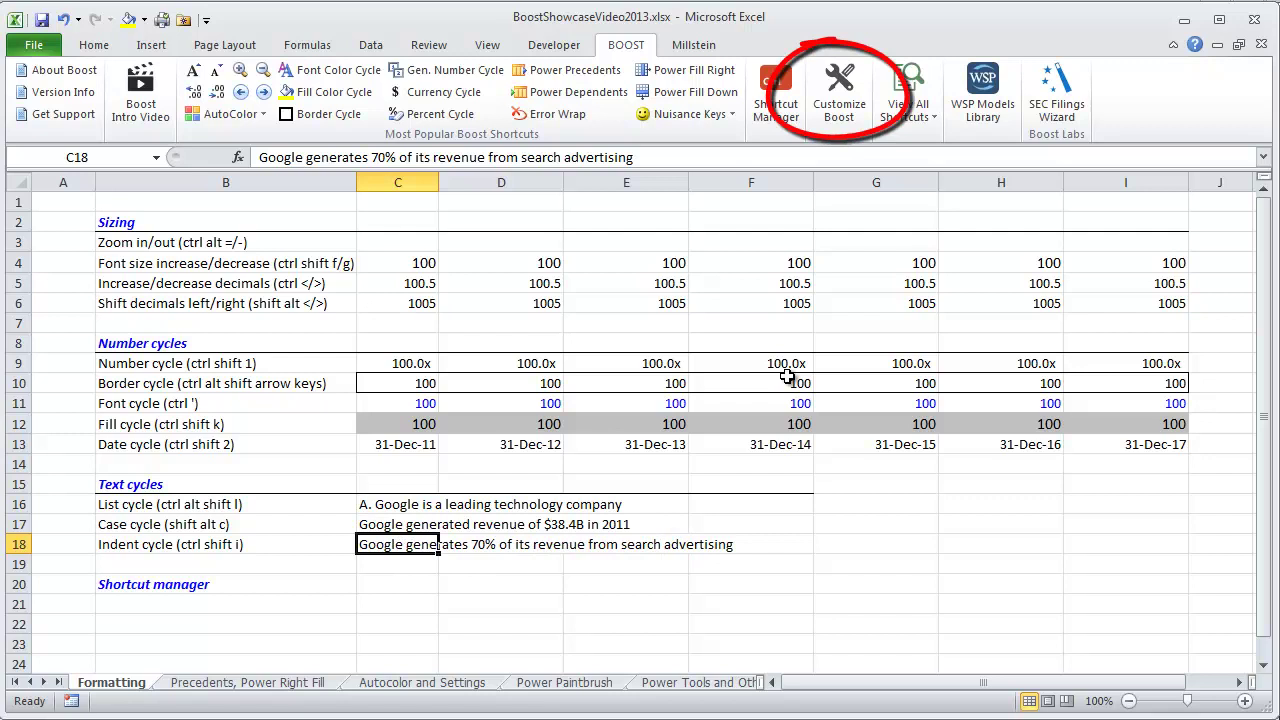
key("Up")
key("Up")
key("Up")
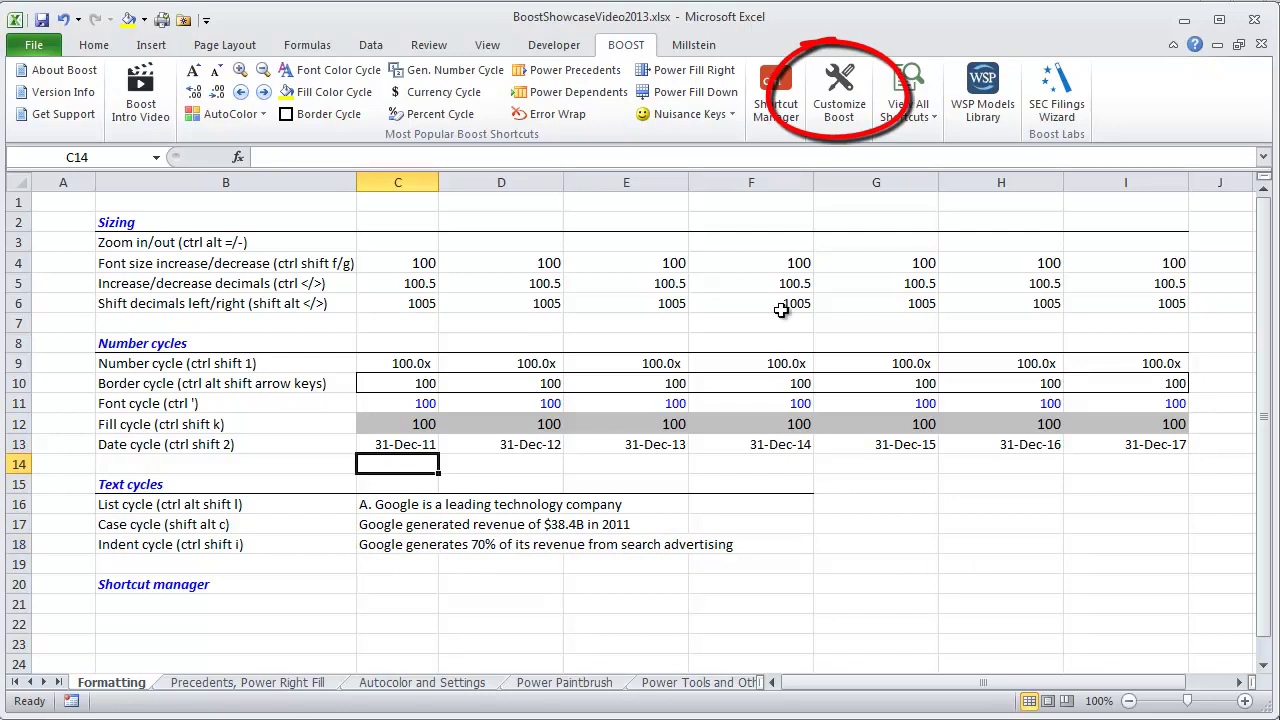
In Customize Boost, add a 12,345.0000 format as second in the number cycle.
left_click(840, 112)
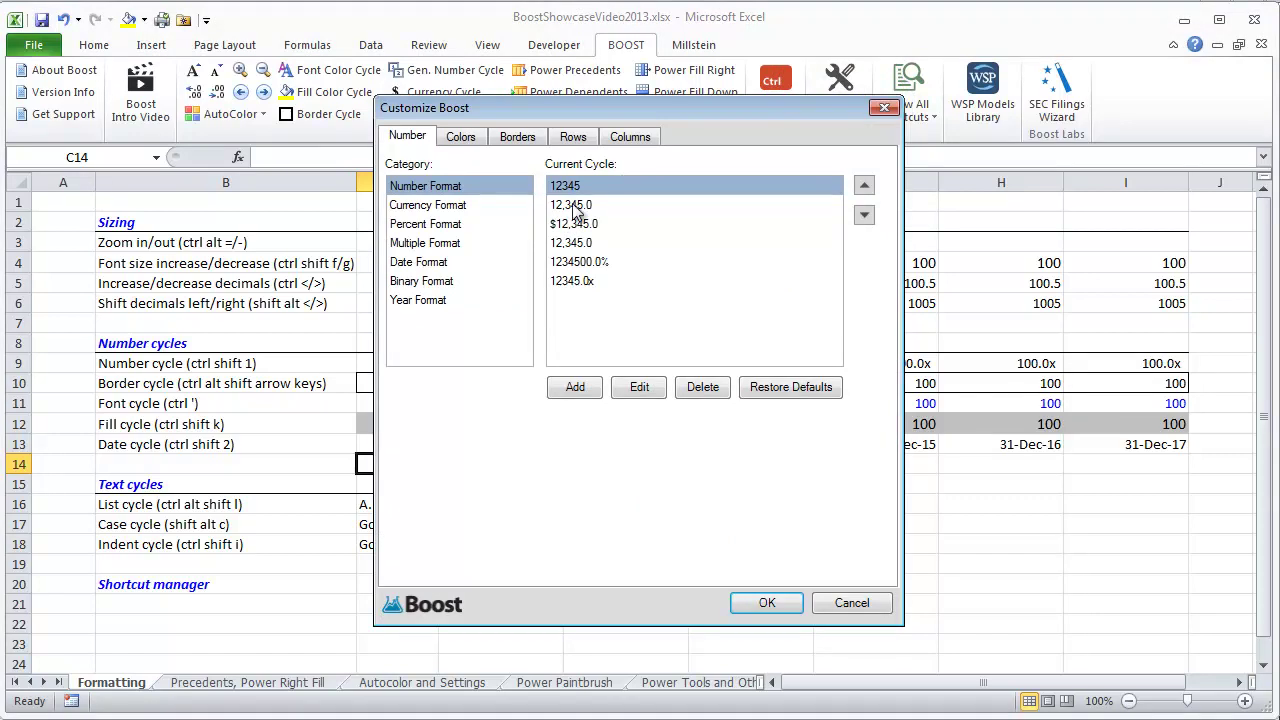
left_click(583, 389)
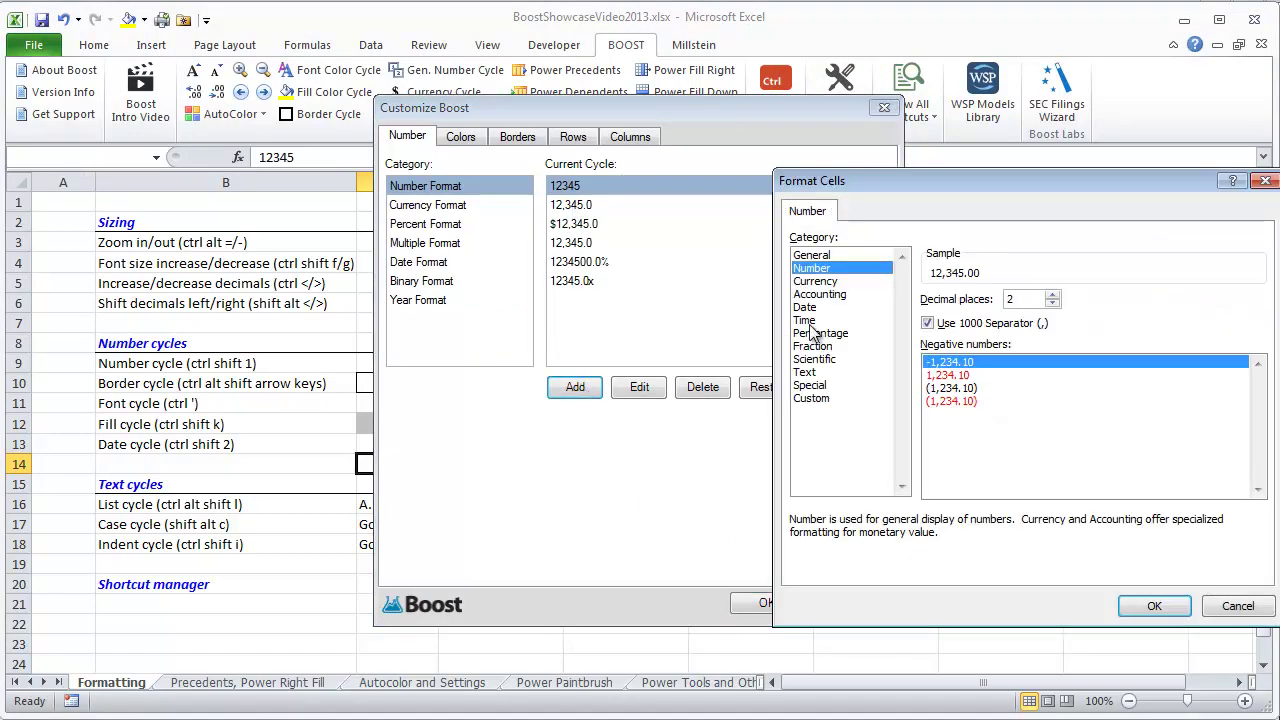
key("Up")
key("Up")
key("Return")
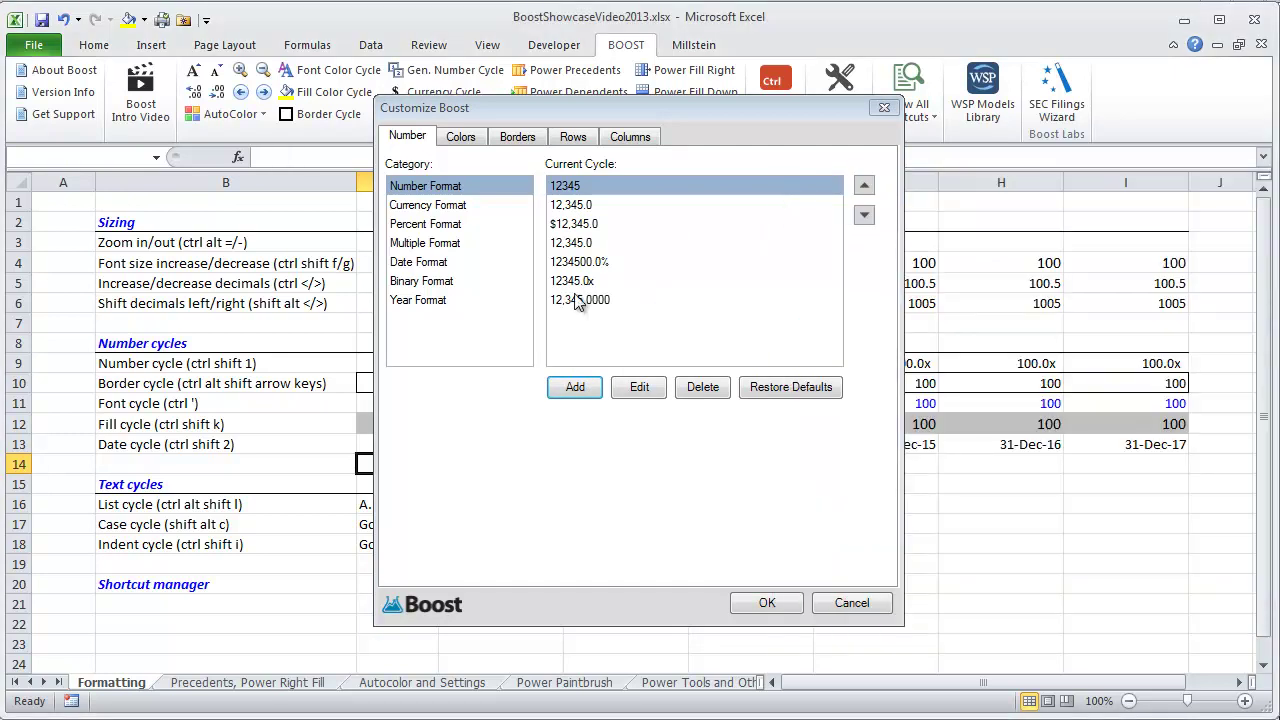
left_click(576, 300)
left_click(864, 187)
left_click(864, 187)
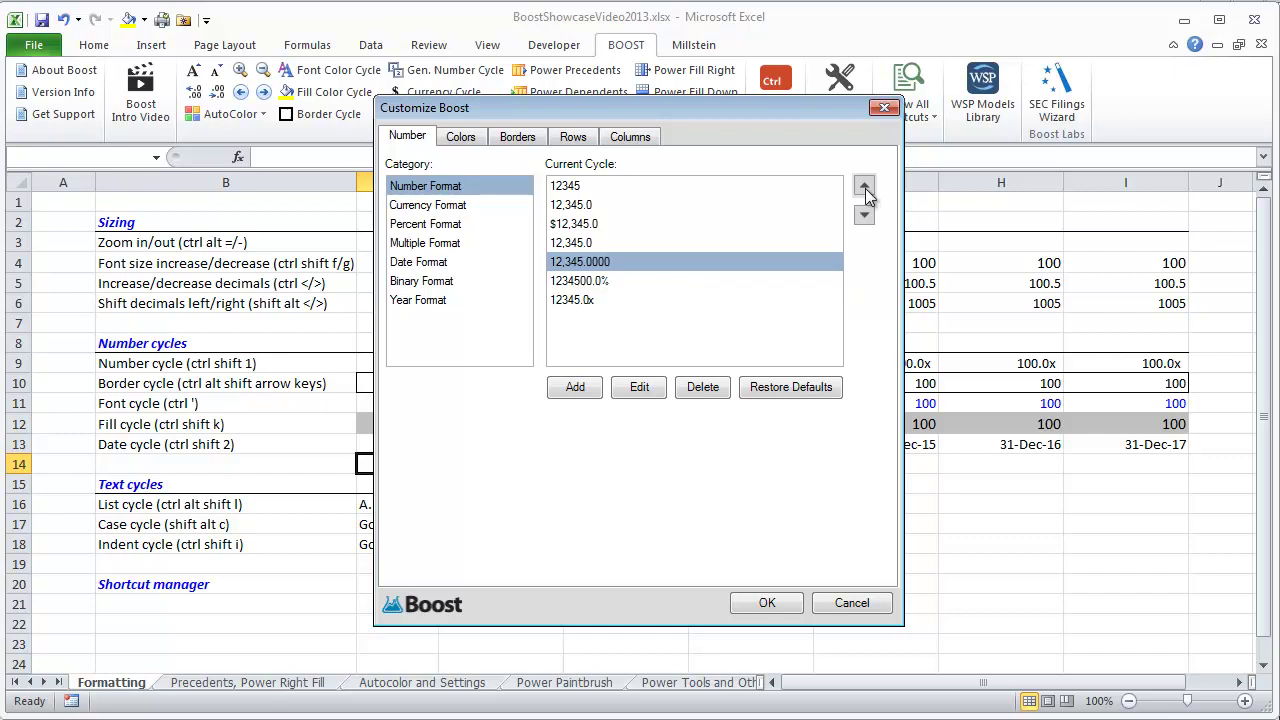
left_click(864, 187)
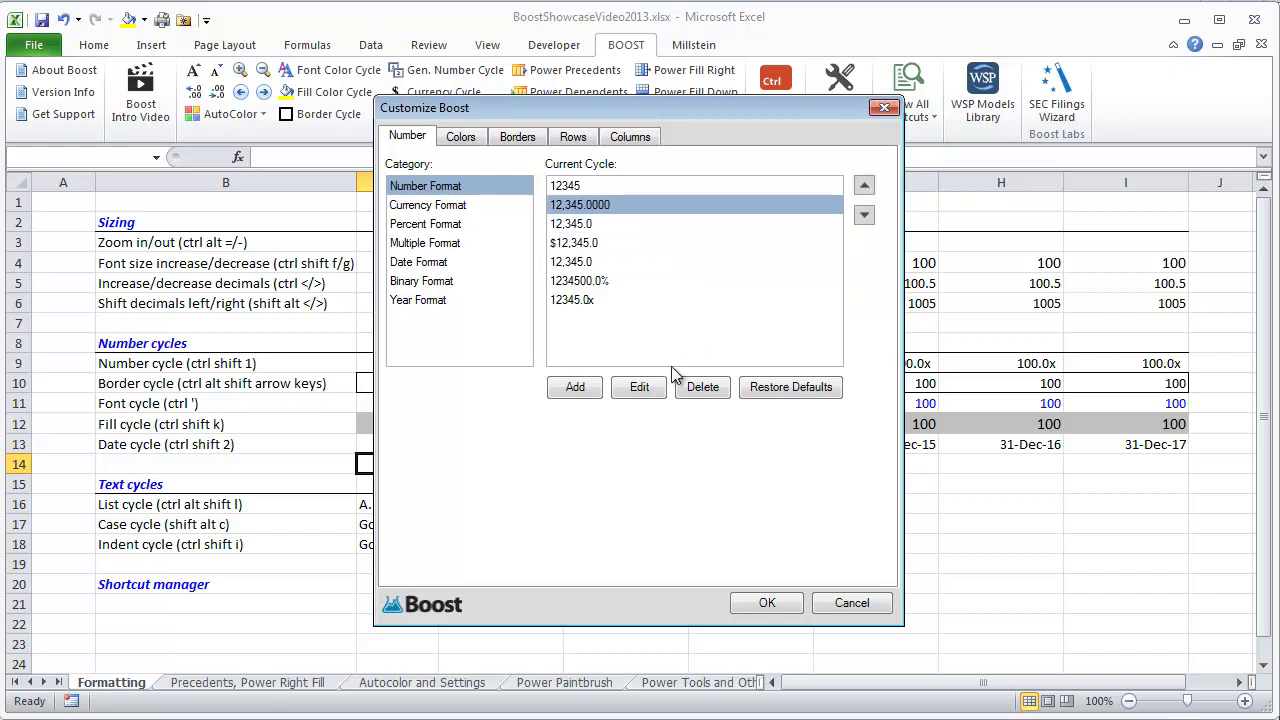
left_click(767, 604)
Cycle row 9 values C9:I9 to the four-decimal format, showing 100.0000.
key("Up")
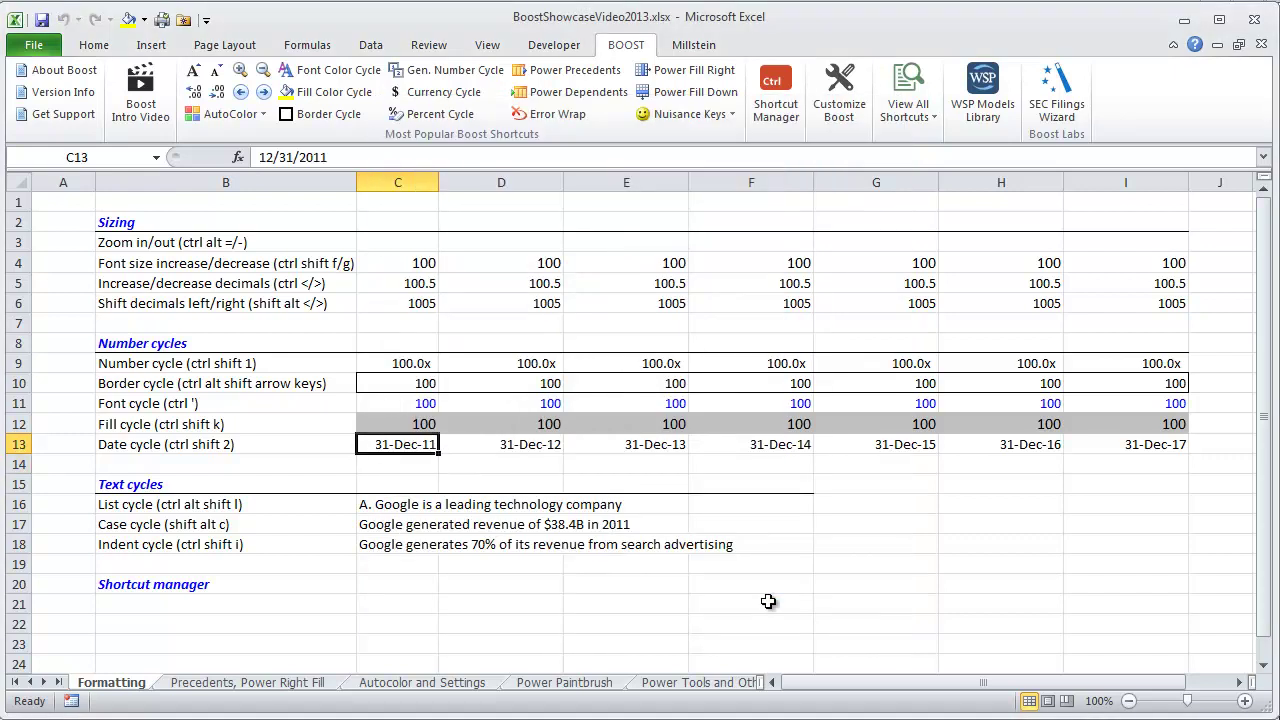
key("Up")
key("Up")
key("Up")
key("Up")
key("ctrl+shift+Right")
key("ctrl+shift+1")
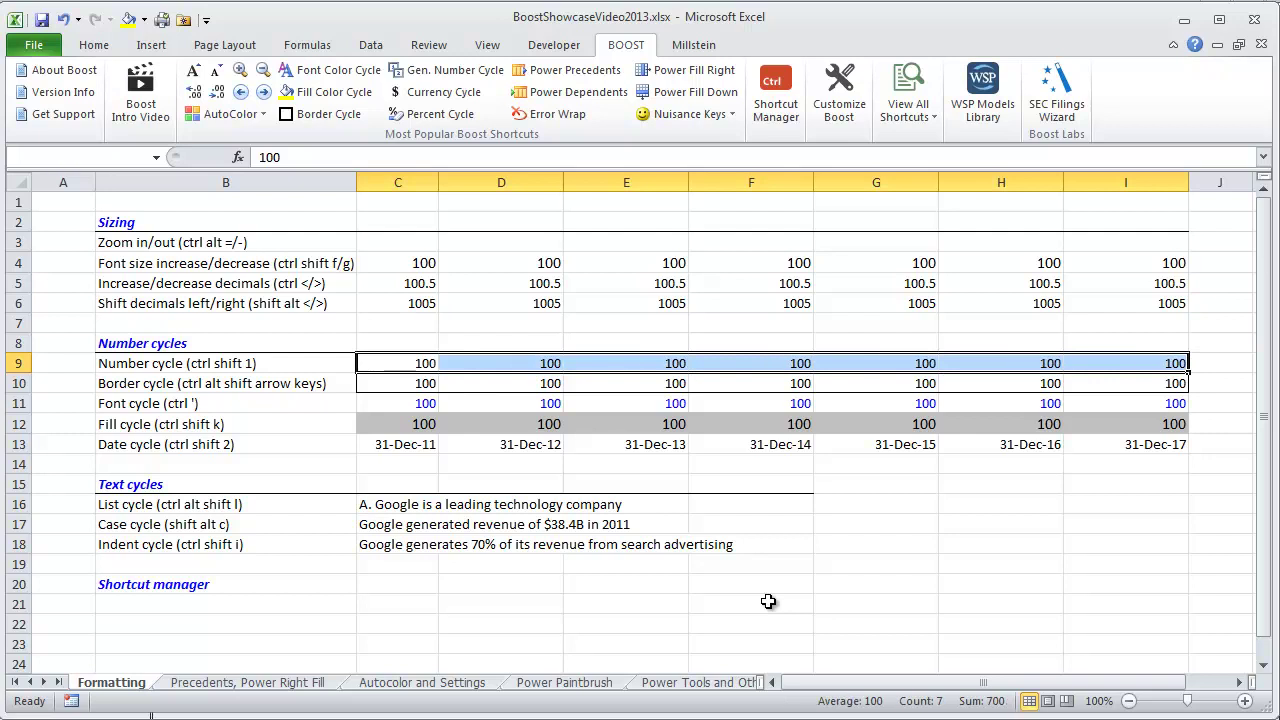
key("ctrl+shift+1")
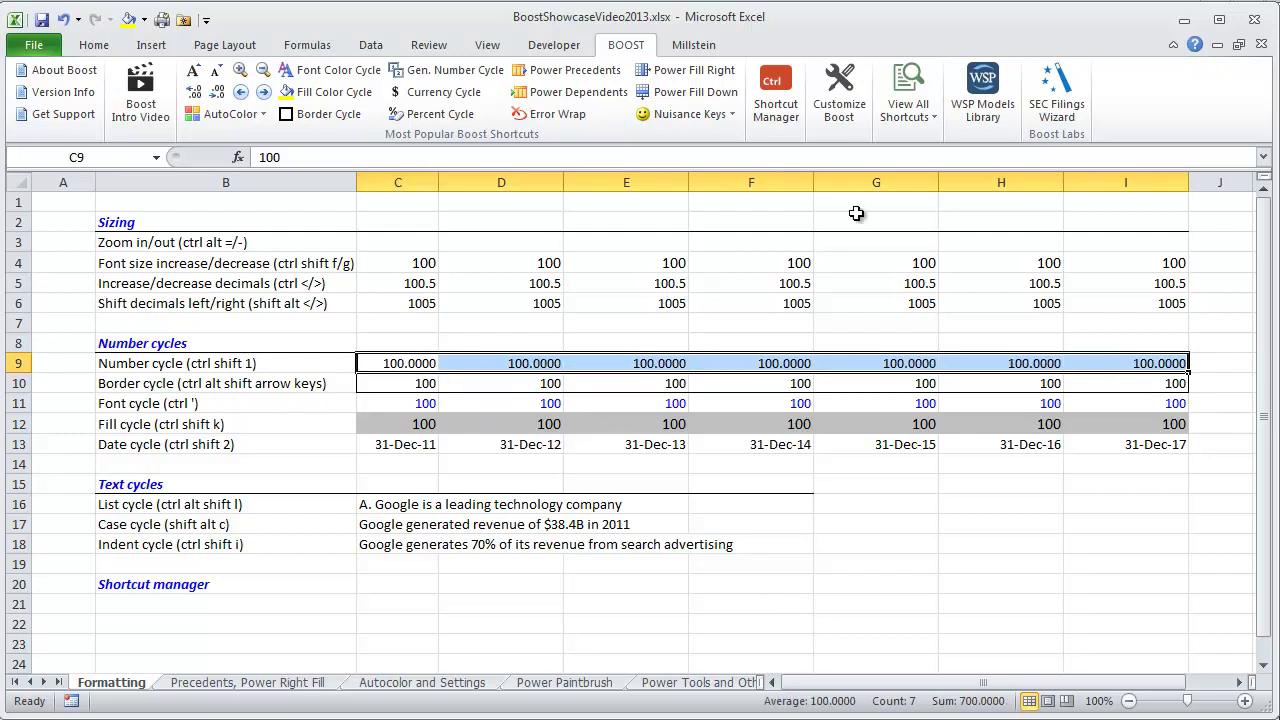
Change Boost's Font Color 1 to the lighter blue RGB(0, 128, 255) and save.
left_click(845, 105)
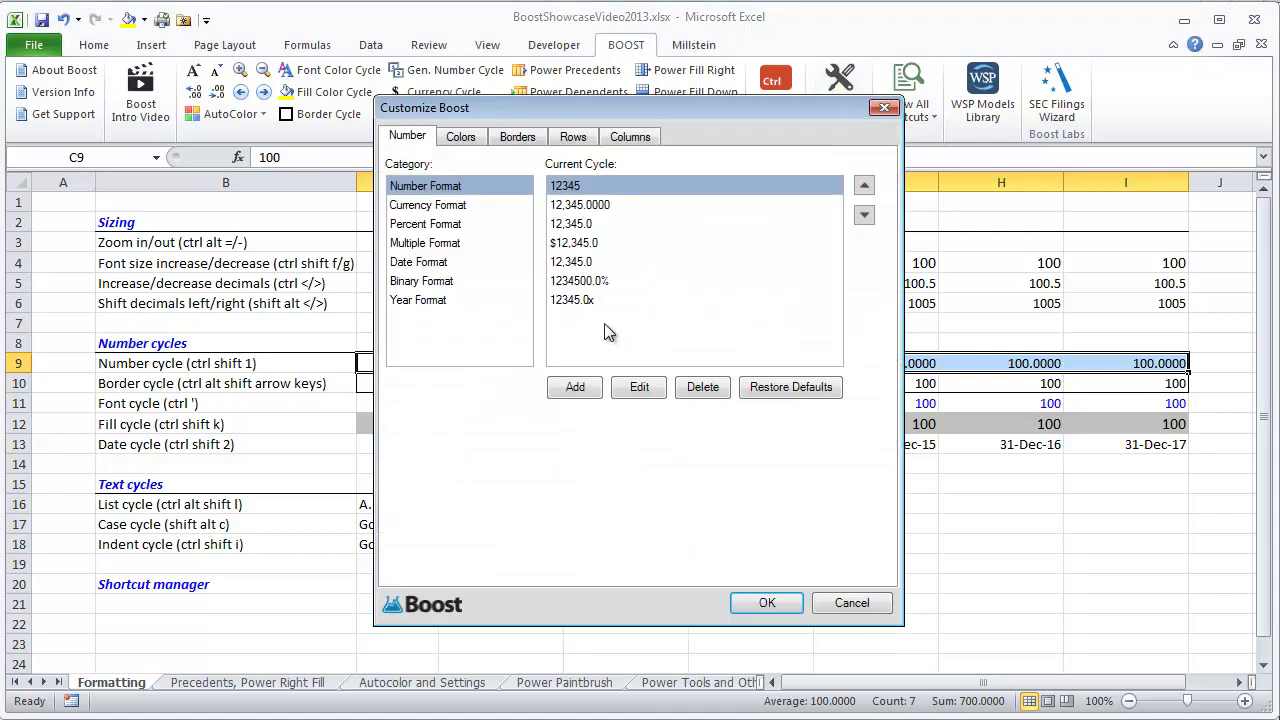
left_click(459, 138)
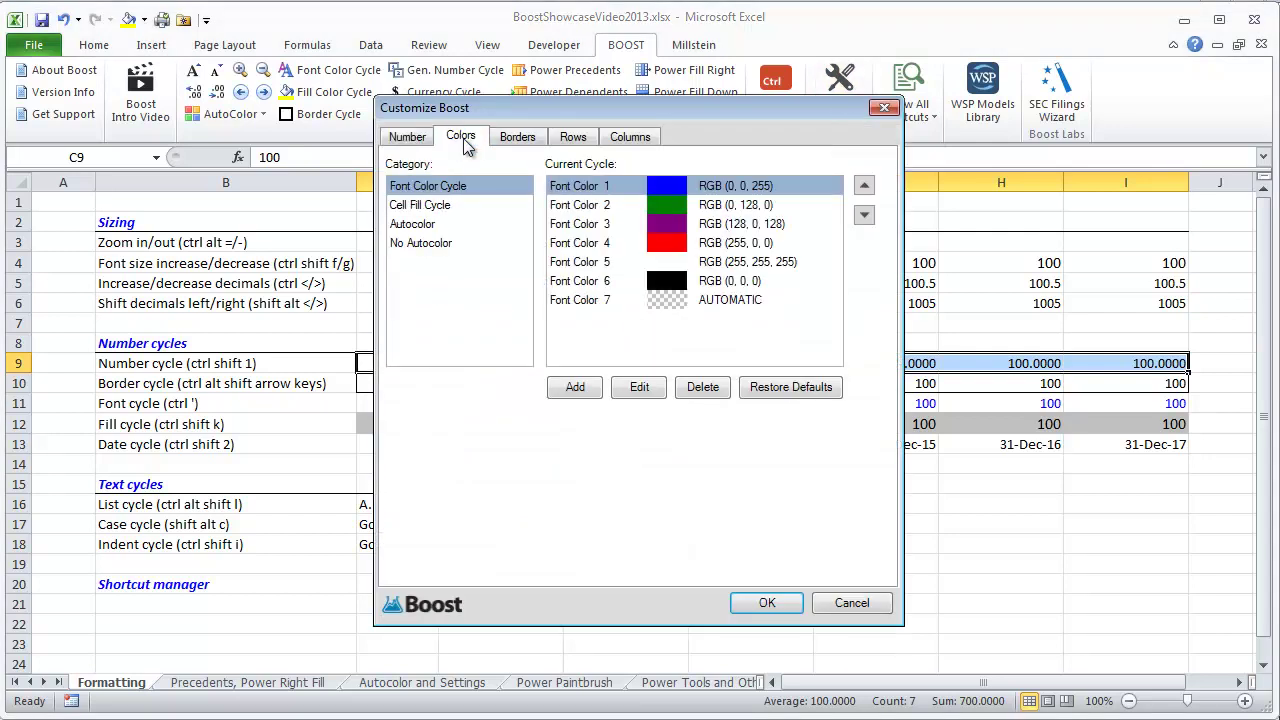
double_click(674, 186)
mouse_move(674, 188)
left_mouse_down()
mouse_move(692, 311)
mouse_move(692, 299)
left_mouse_up()
left_click(790, 348)
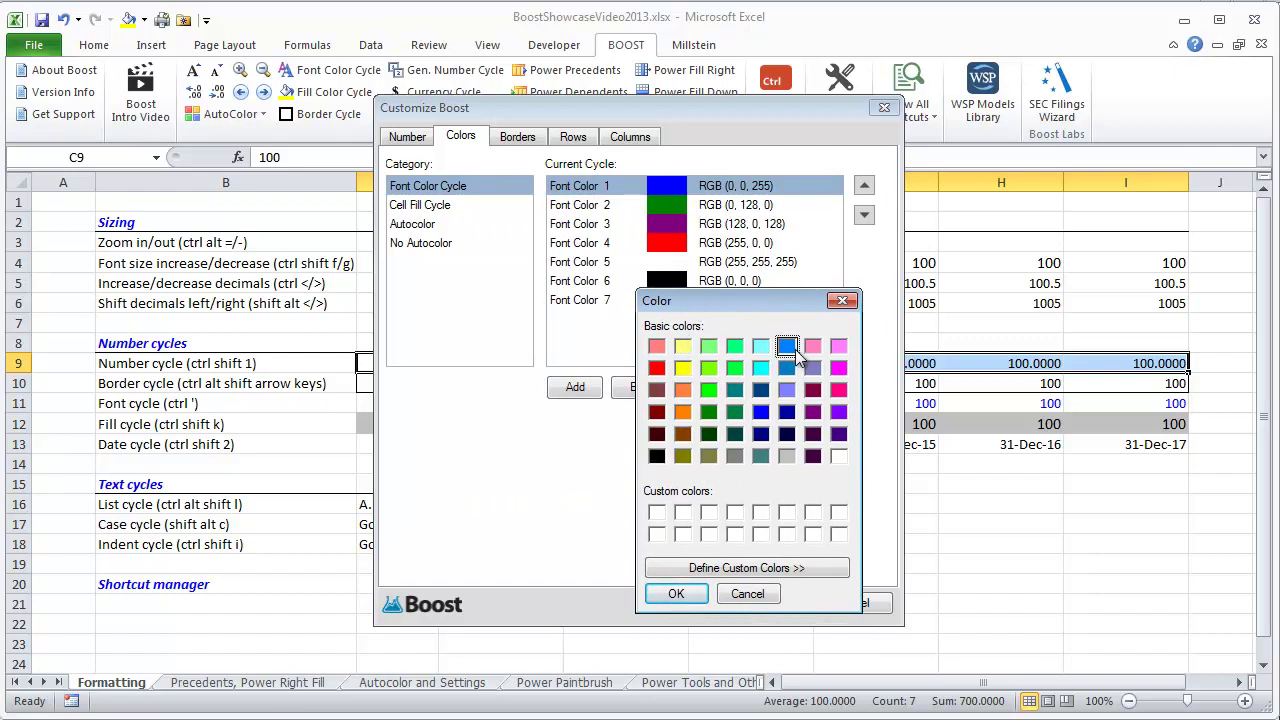
left_click(680, 593)
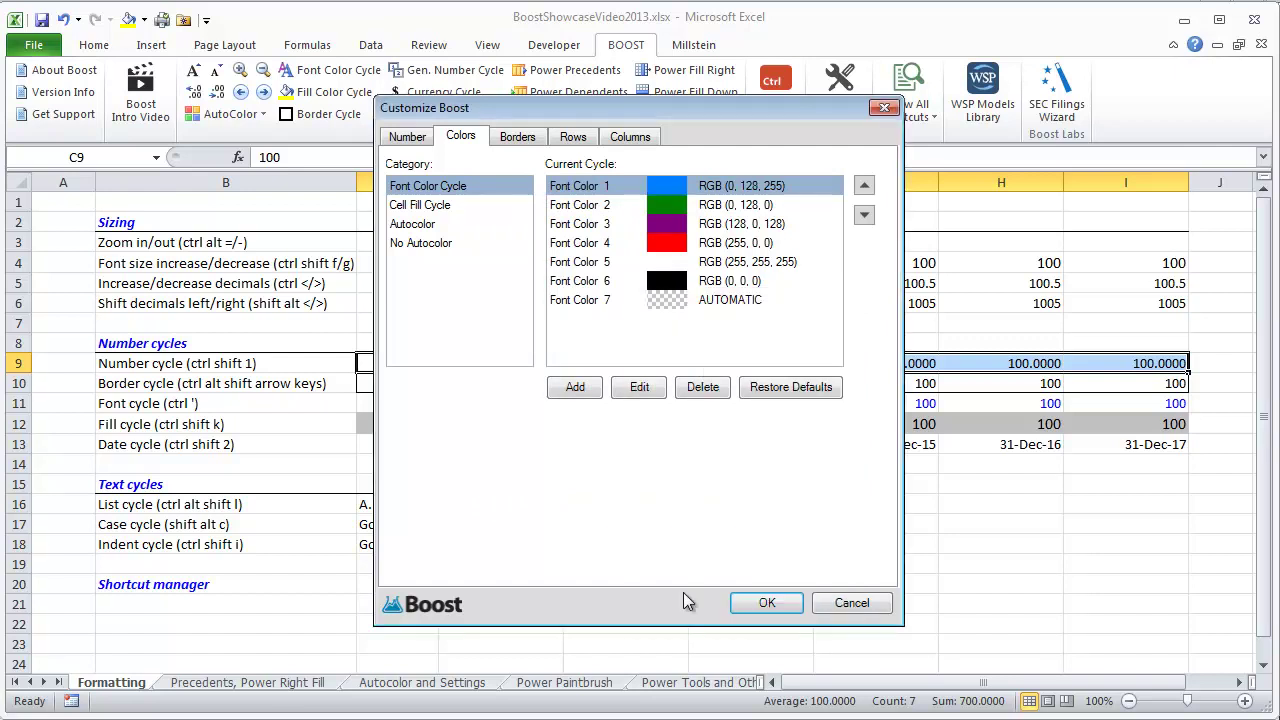
left_click(779, 603)
Recolour row 11 values C11:I11 with the new lighter blue.
key("Down")
key("Down")
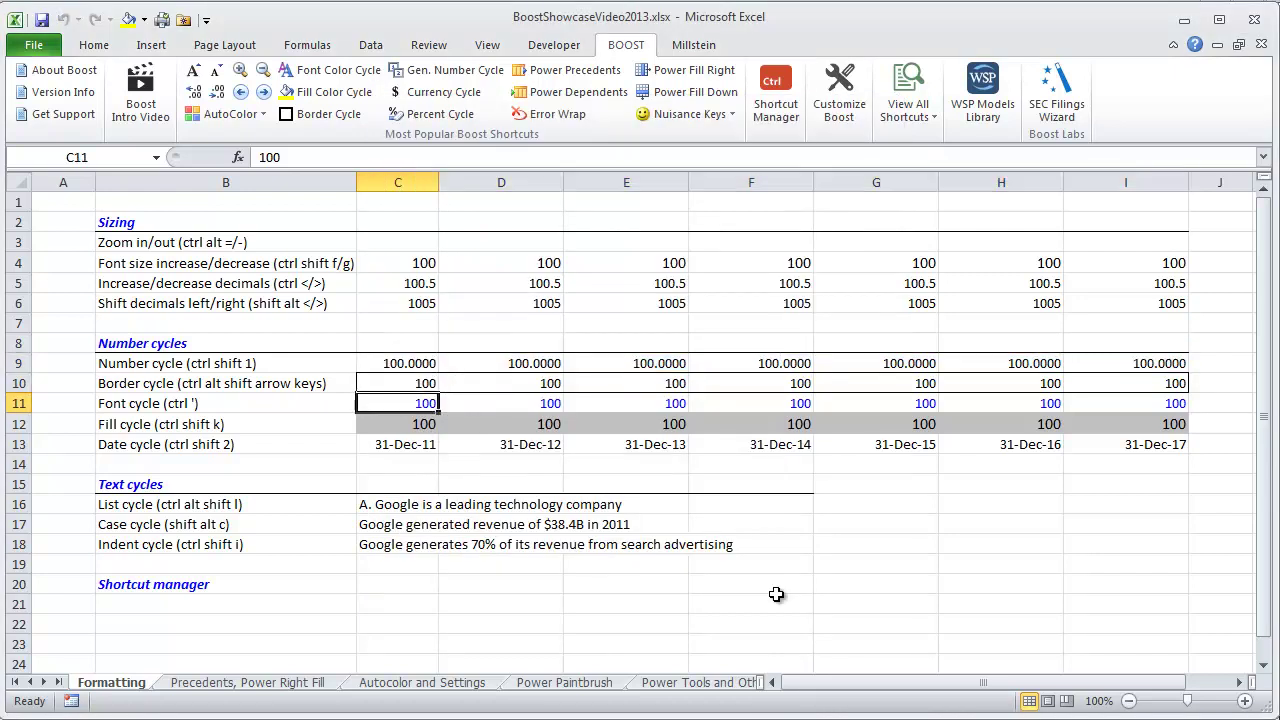
key("ctrl+shift+Right")
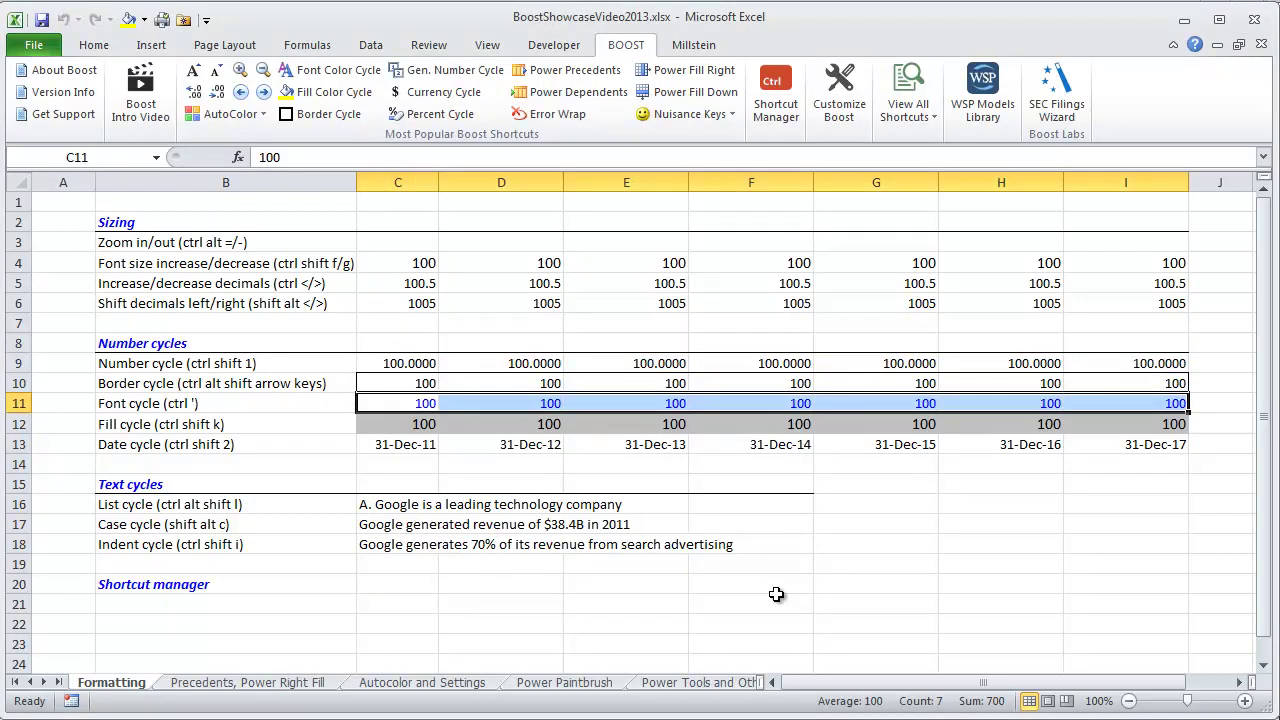
key("ctrl+apostrophe")
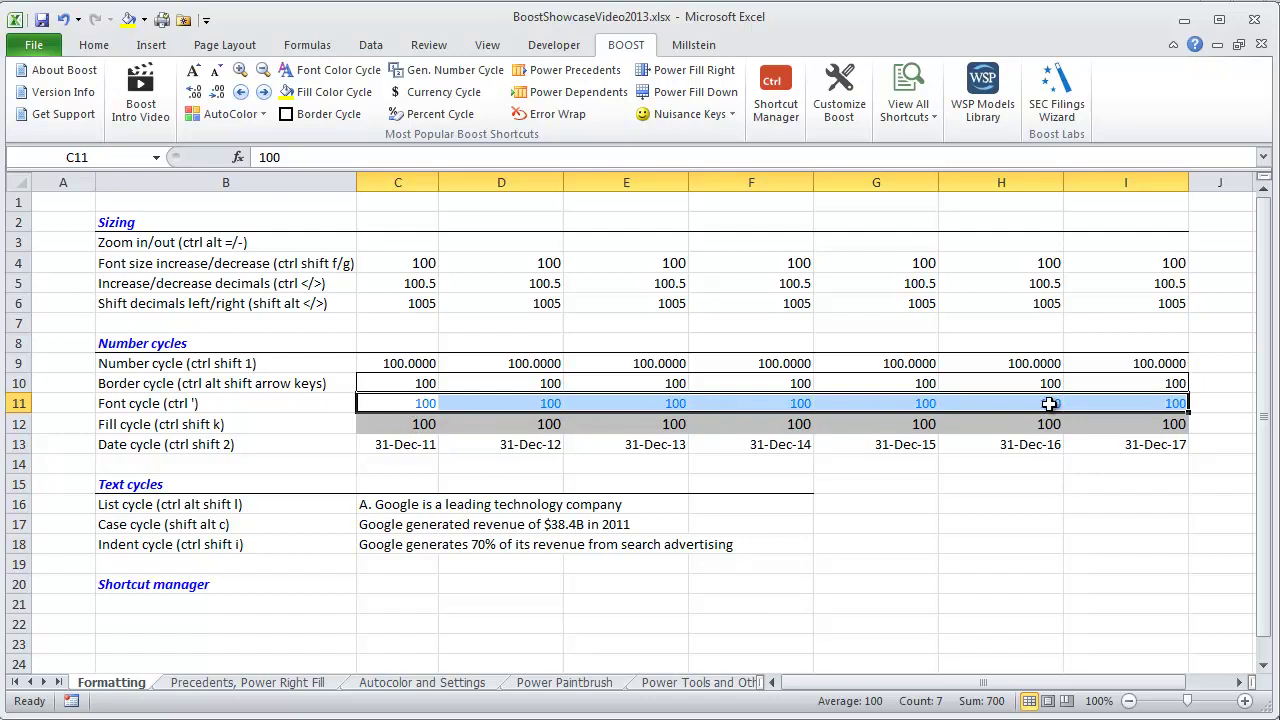
In the Shortcut Manager, reassign General Number Cycle to Ctrl+Alt+Shift+Q.
left_click(780, 107)
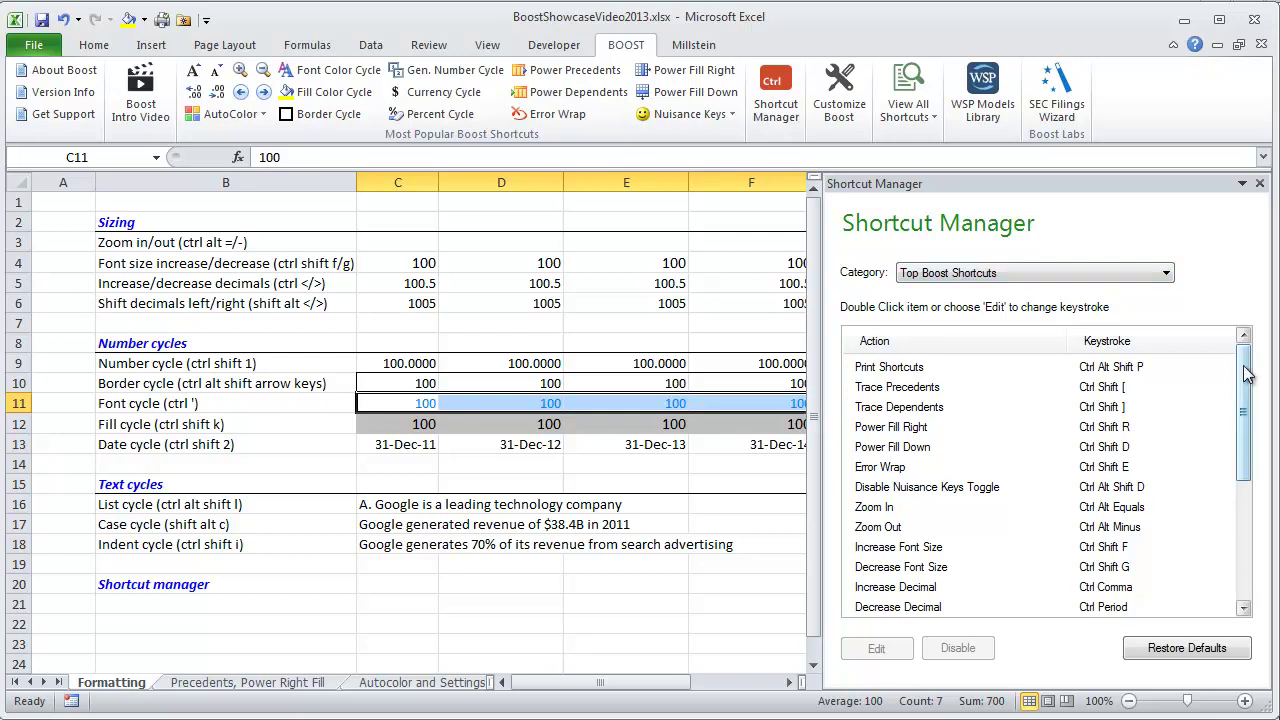
left_click_drag(1243, 405, 1243, 522)
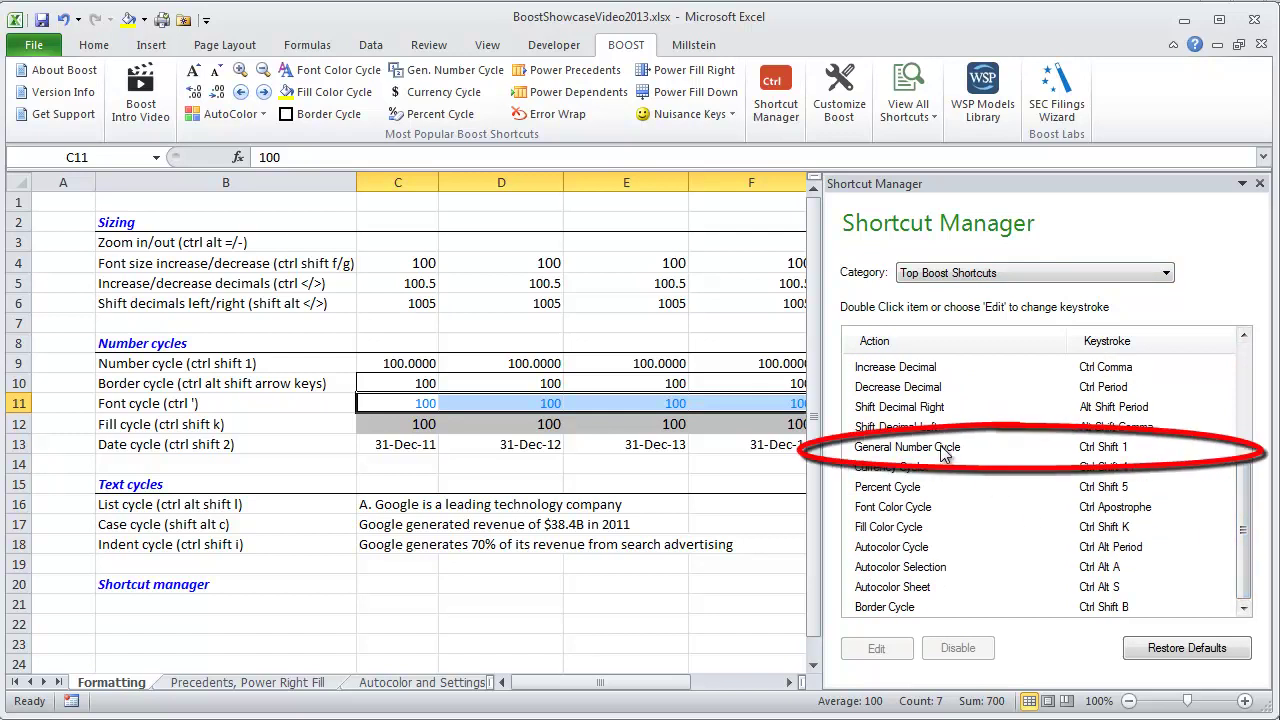
double_click(944, 450)
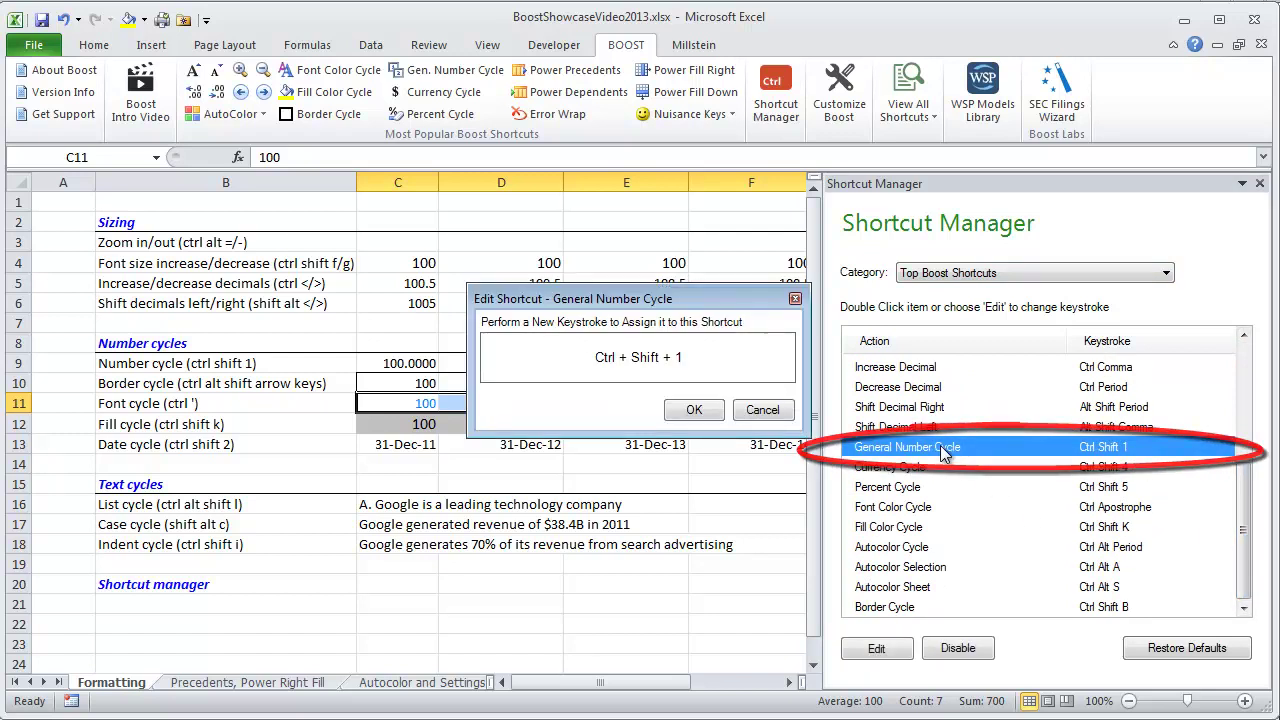
key("ctrl+alt+shift+q")
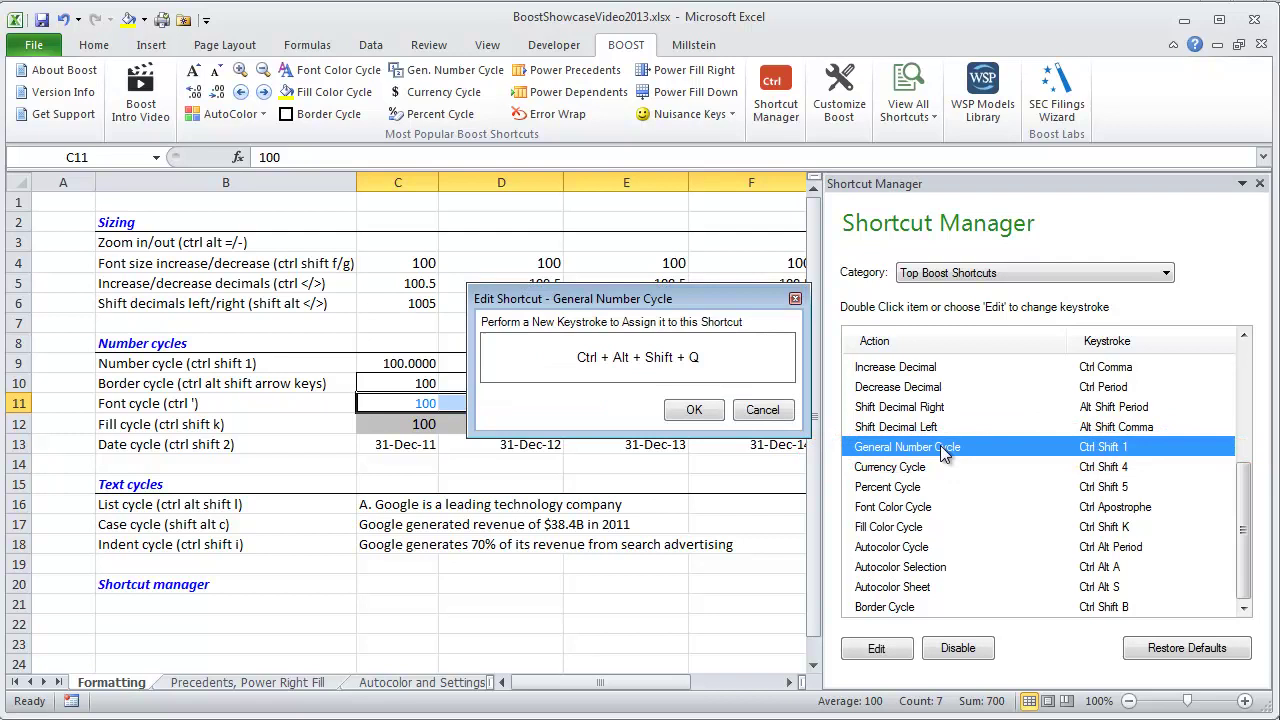
left_click(706, 416)
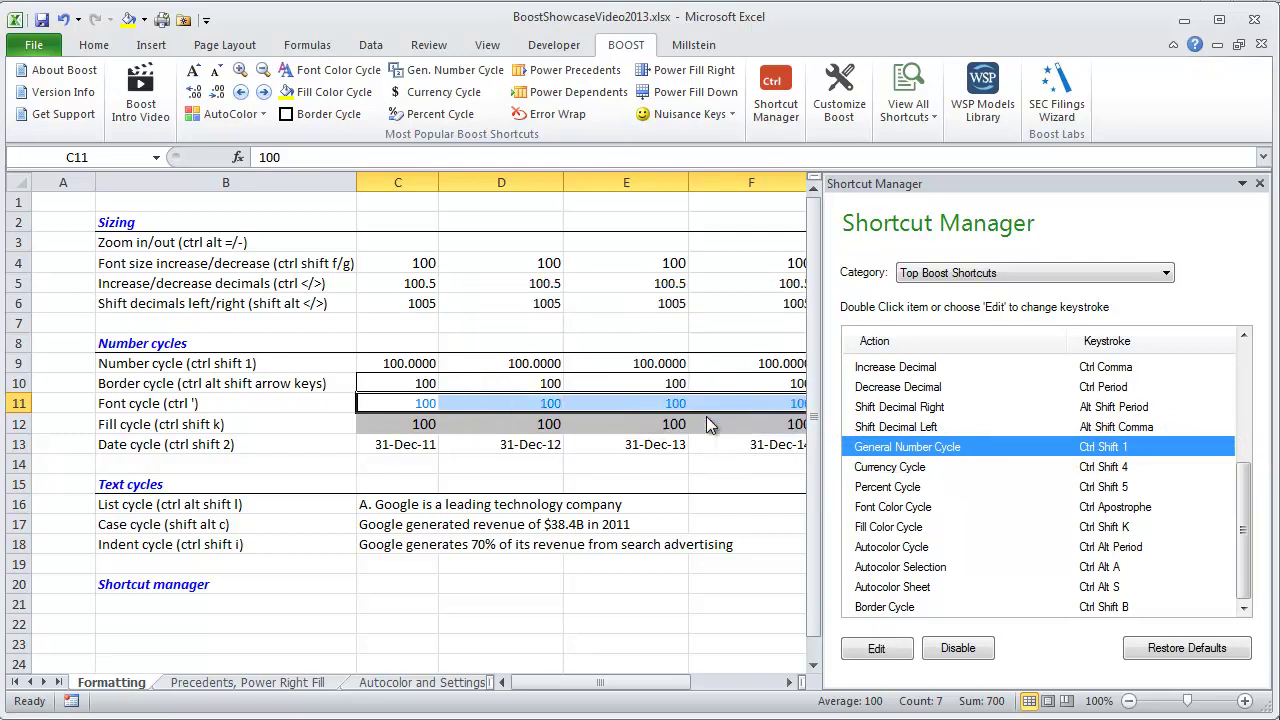
Restore the General Number Cycle shortcut to Ctrl+Shift+1.
double_click(1143, 457)
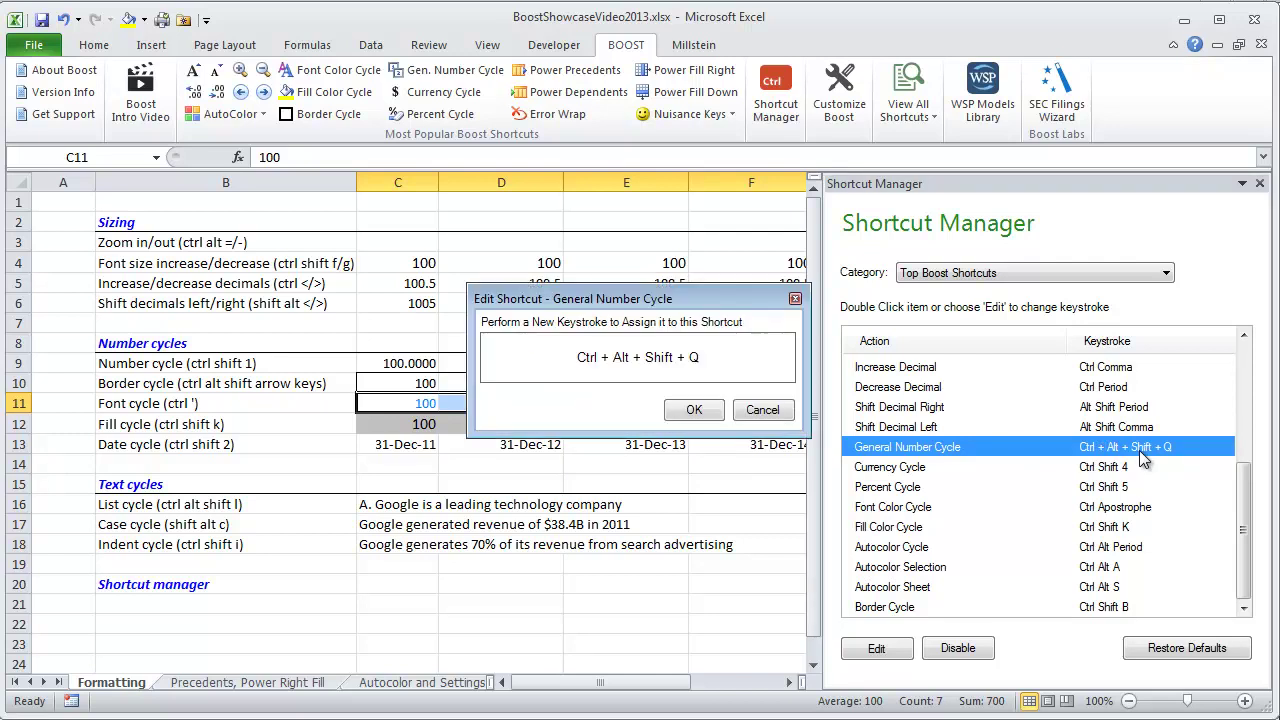
key("ctrl+shift+1")
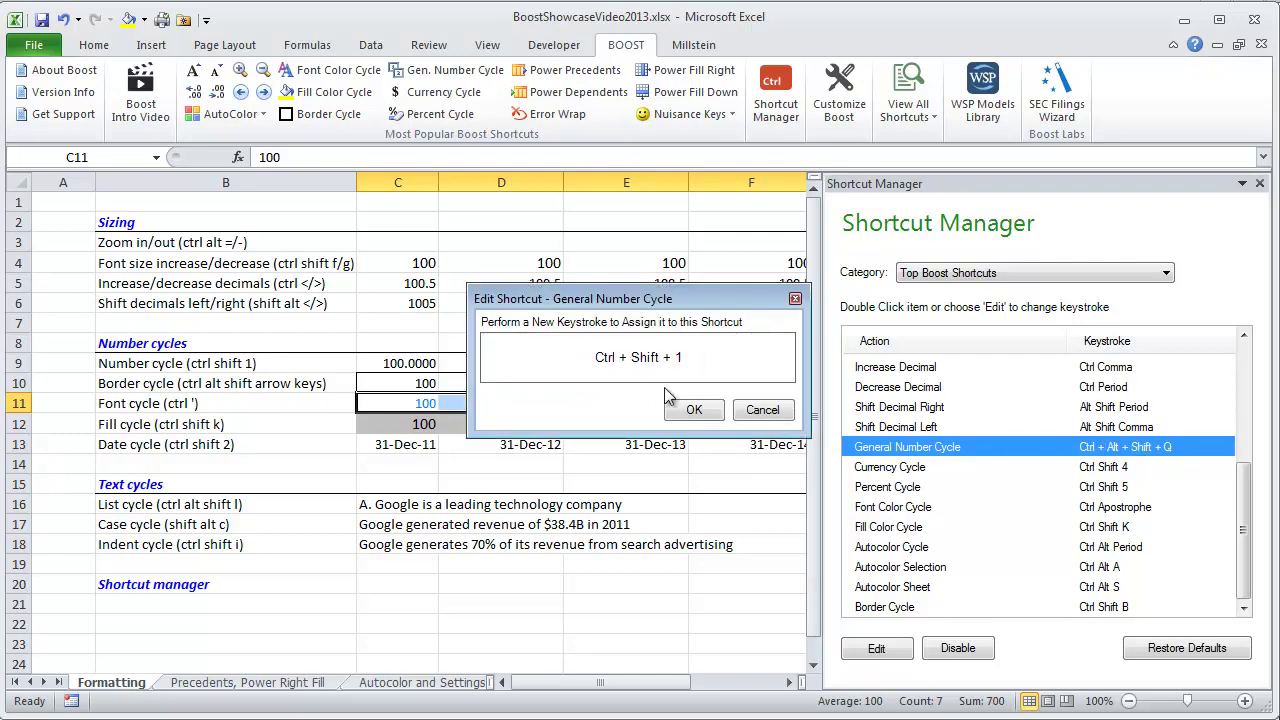
left_click(696, 411)
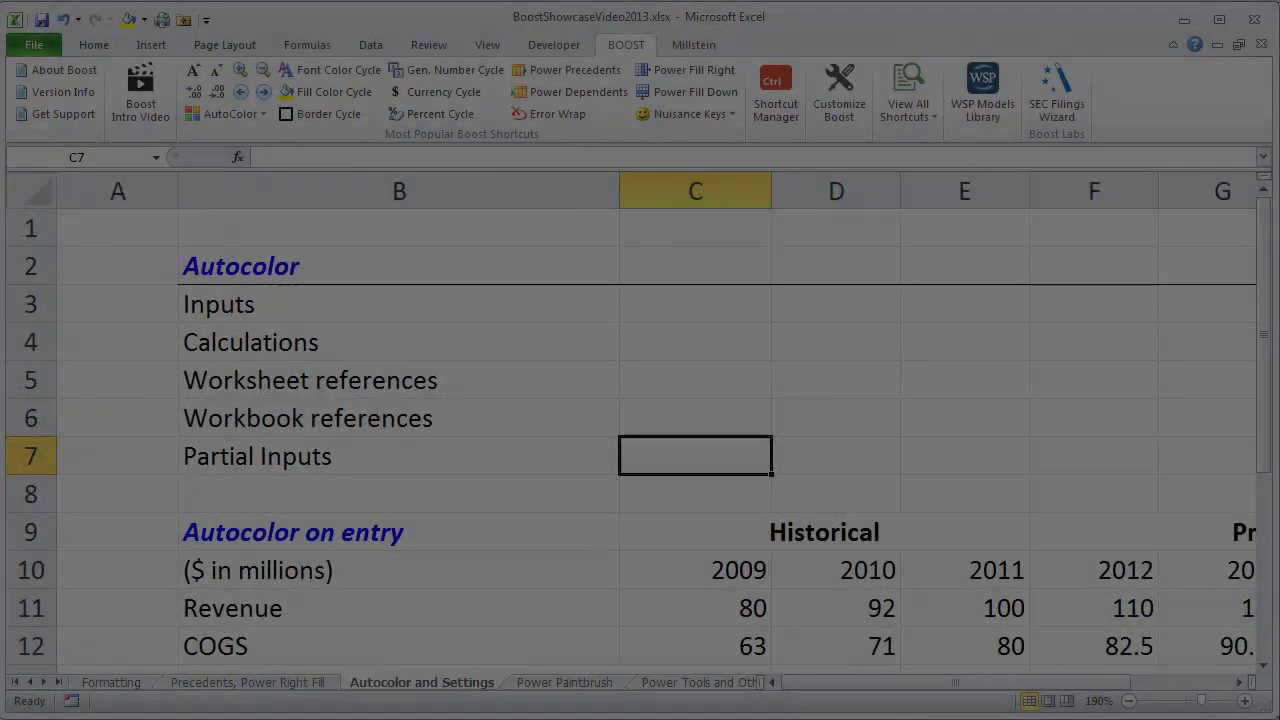
Enter the input 234 in C3 and the formula =C3 in C4.
key("Left")
key("Up")
key("Up")
key("Up")
key("Up")
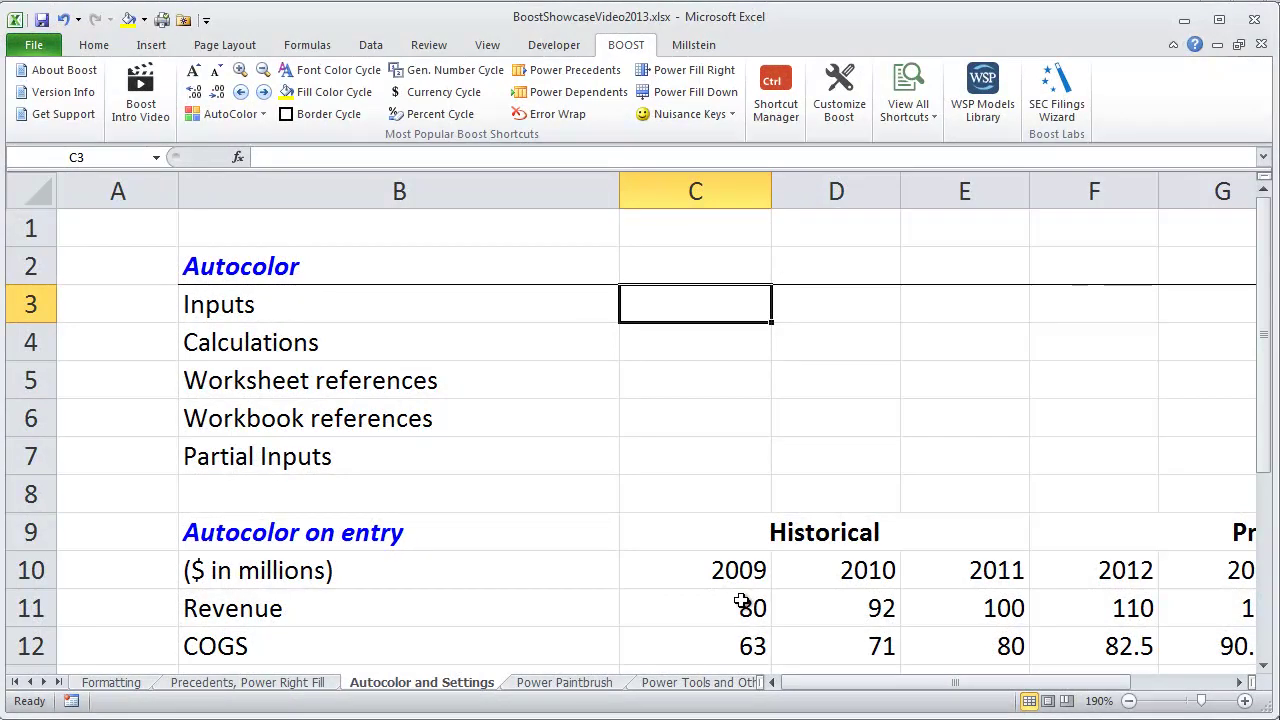
type("234")
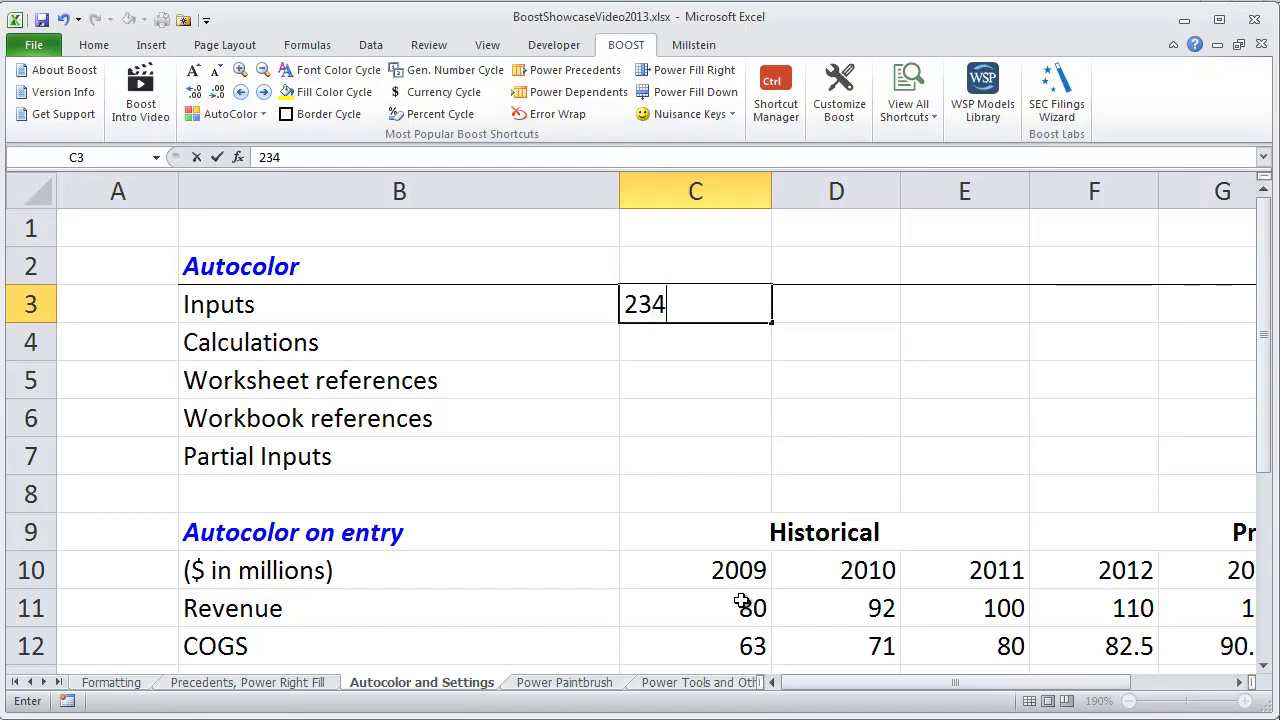
key("ctrl+Return")
key("Down")
type("=")
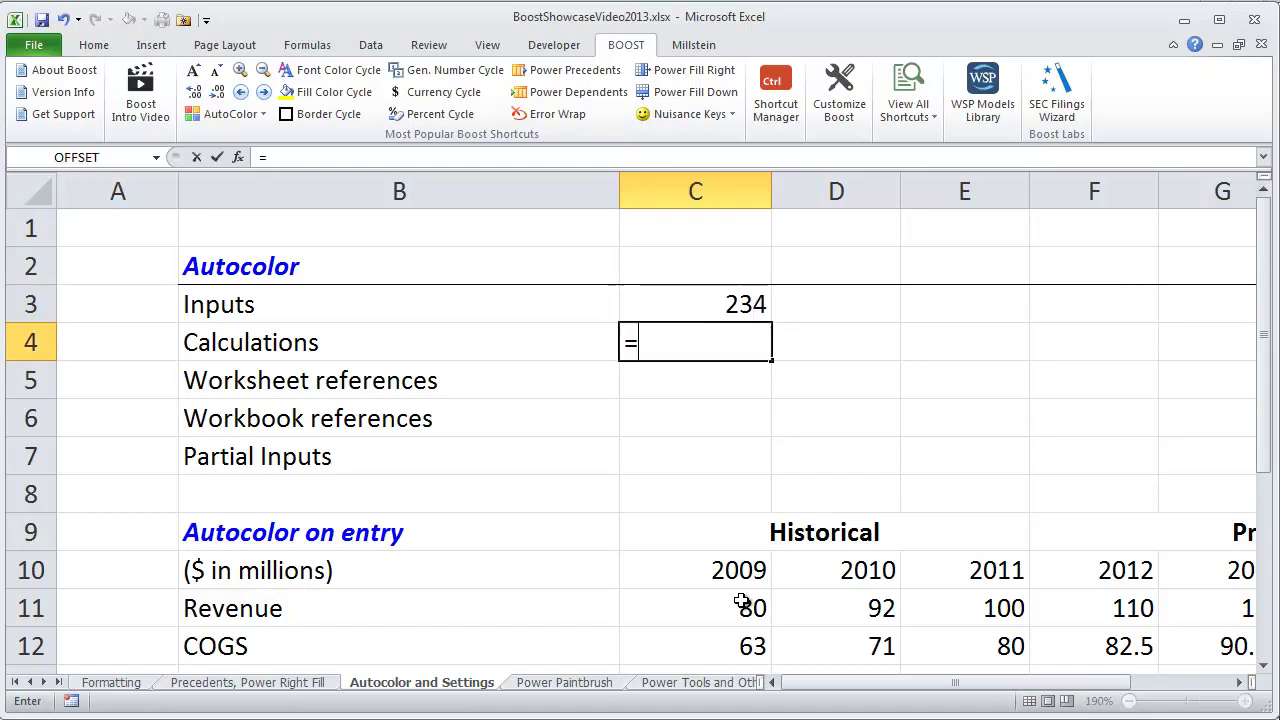
key("Up")
key("ctrl+Return")
Link C5 to the 2012 Revenue value on the Power Paintbrush sheet.
key("Down")
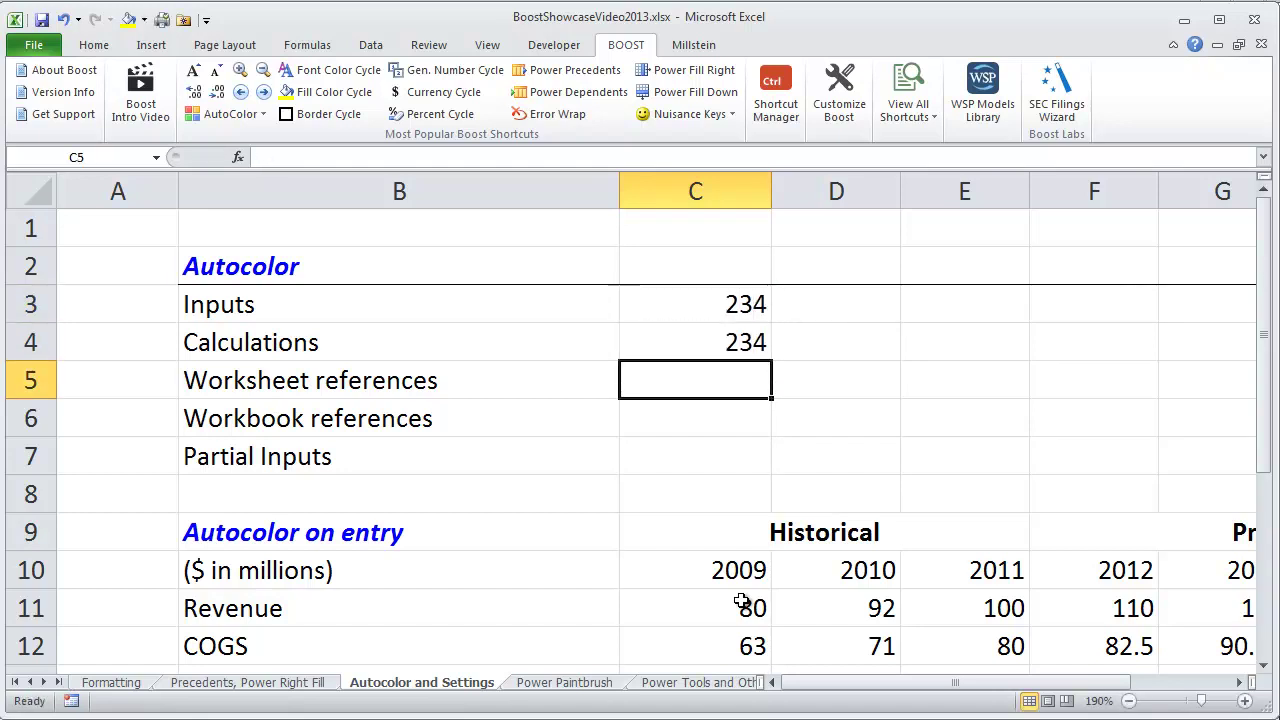
type("=")
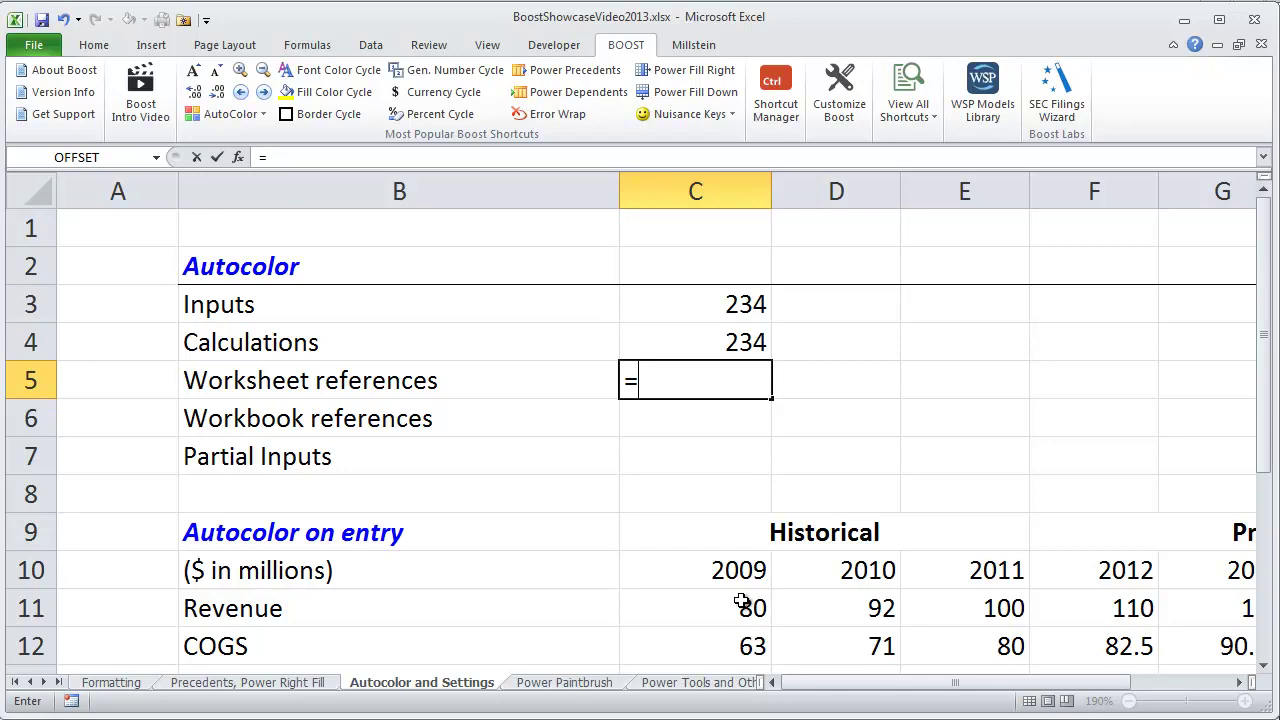
key("ctrl+Page_Down")
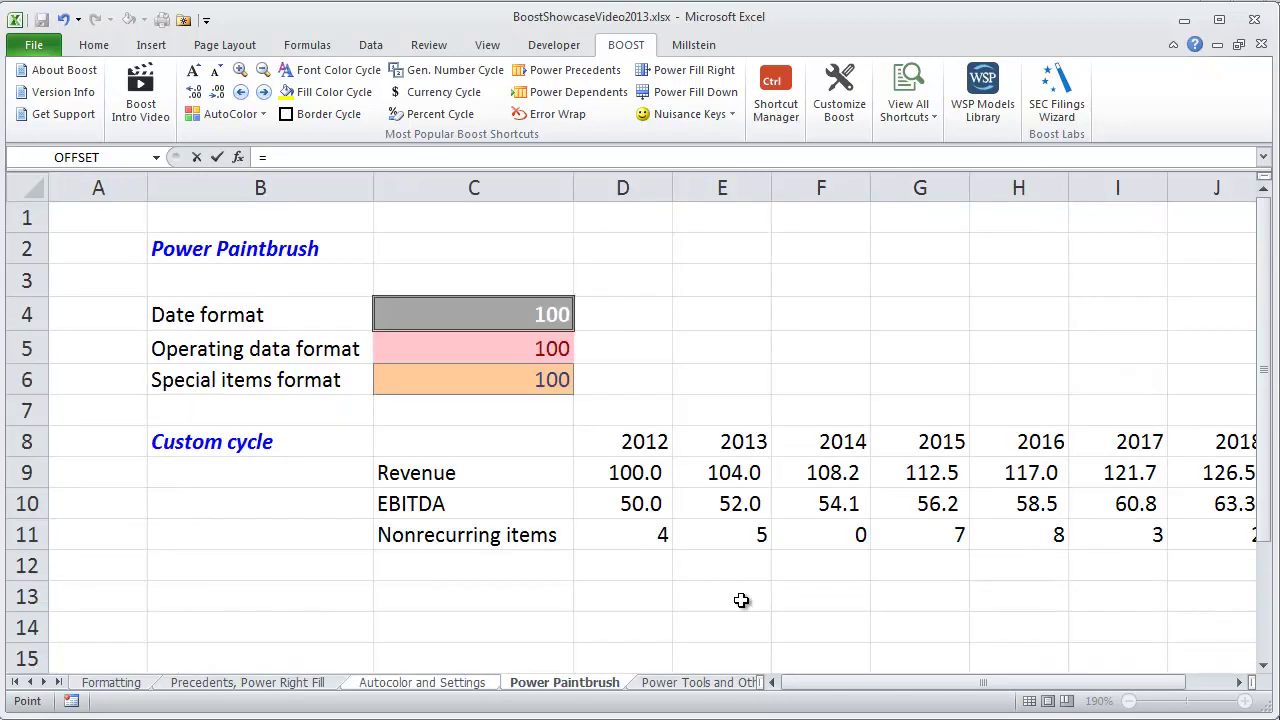
key("Down")
key("Right")
key("Down")
key("Right")
key("Down")
key("Down")
key("Down")
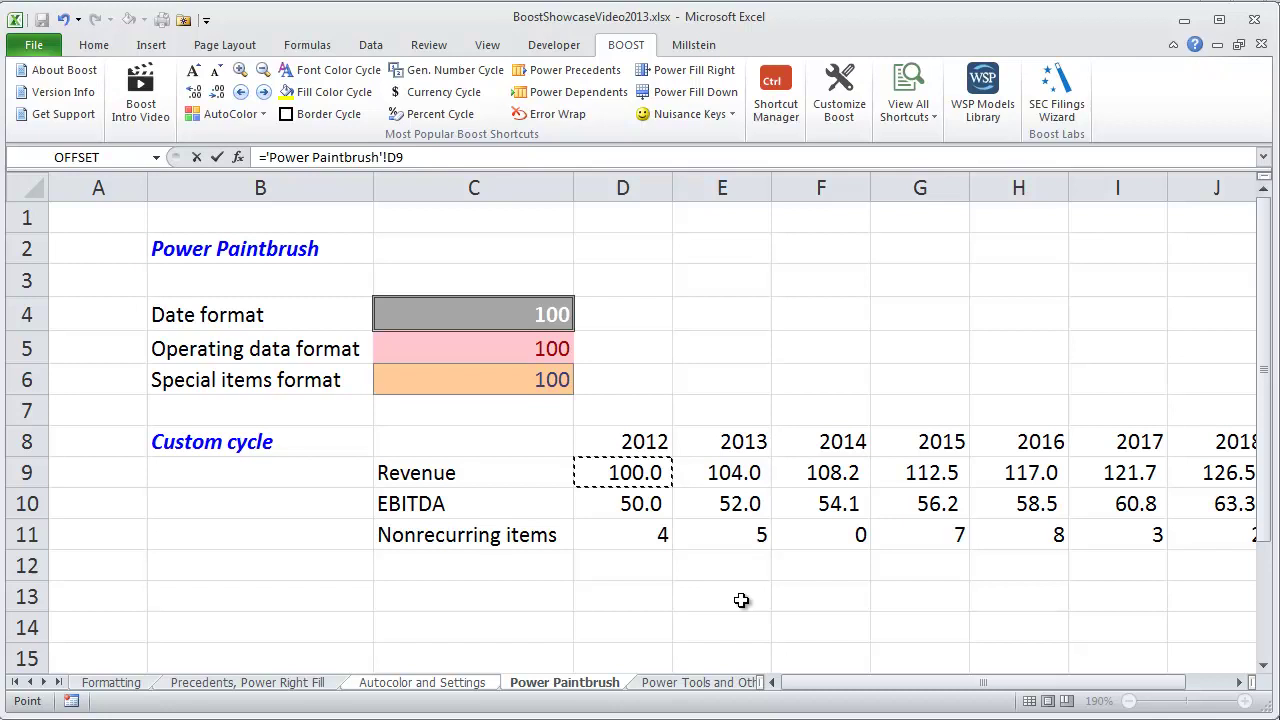
key("ctrl+Return")
Link C6 to Book1's 10% WACC, set C7 to =C6+0.04, then select C3:C7.
key("Down")
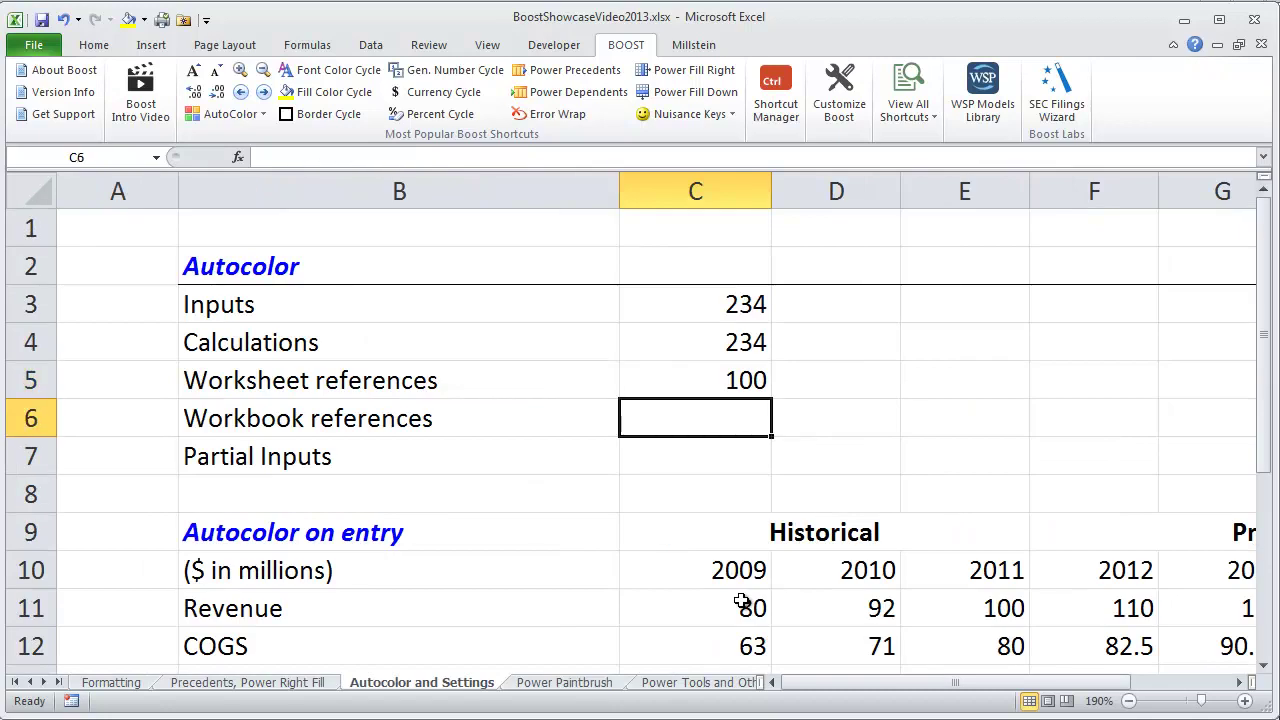
type("=")
key("ctrl+Tab")
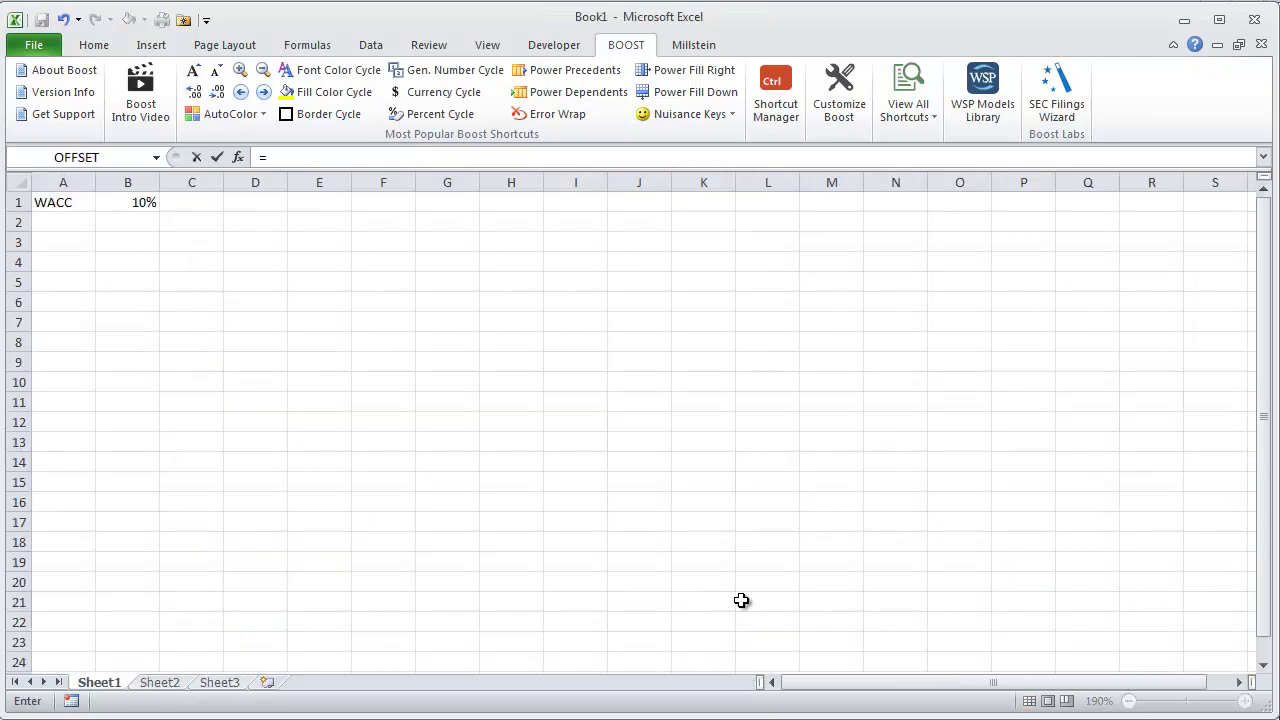
key("Up")
key("ctrl+Return")
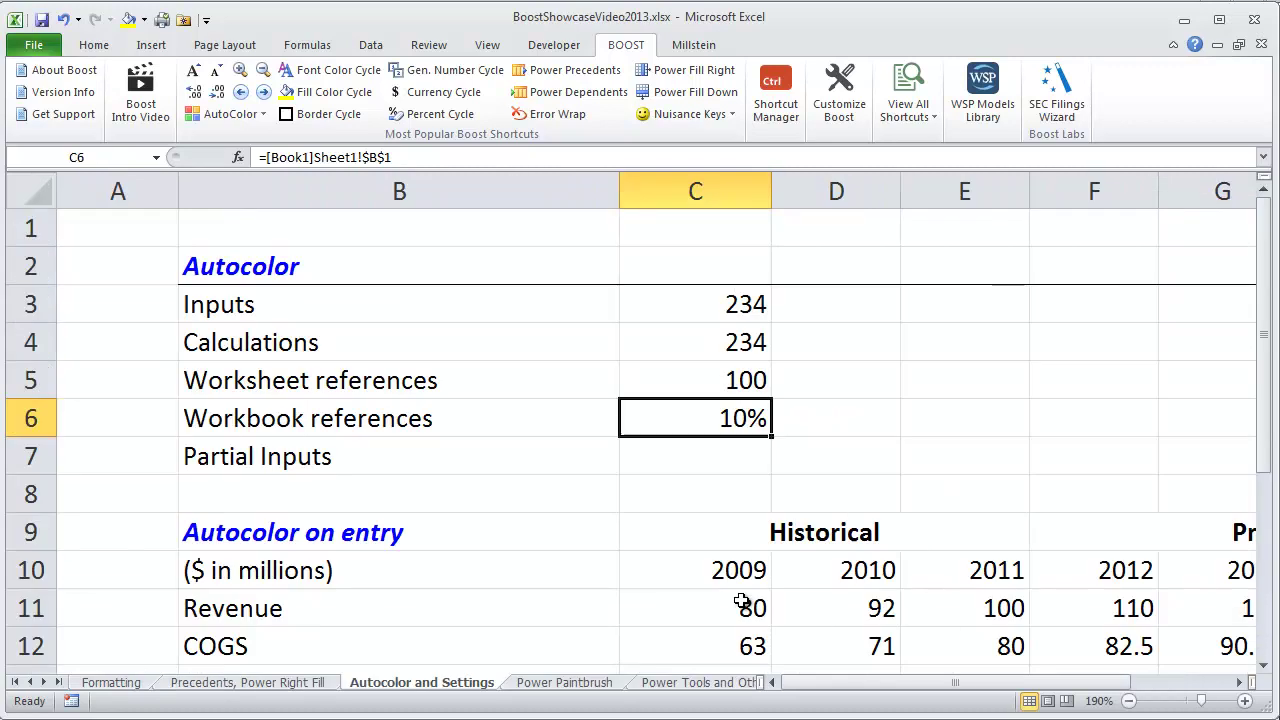
key("Down")
type("=")
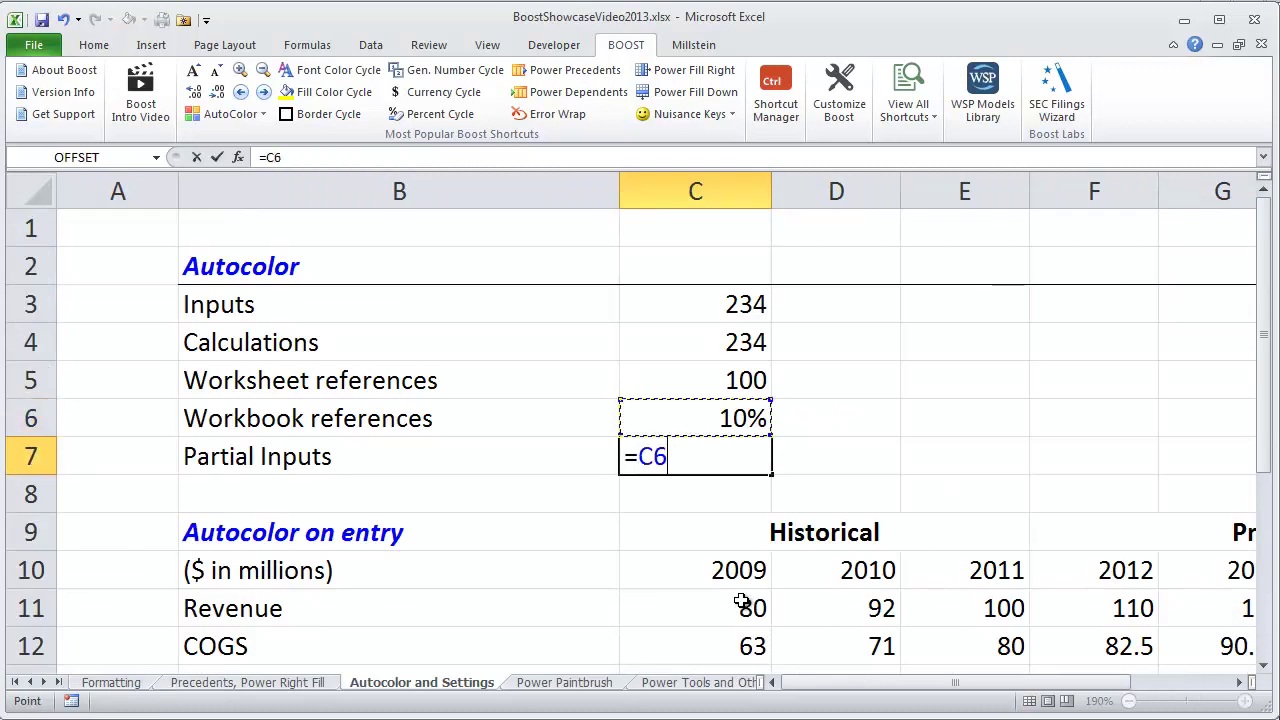
type("+0.")
type("04")
key("Return")
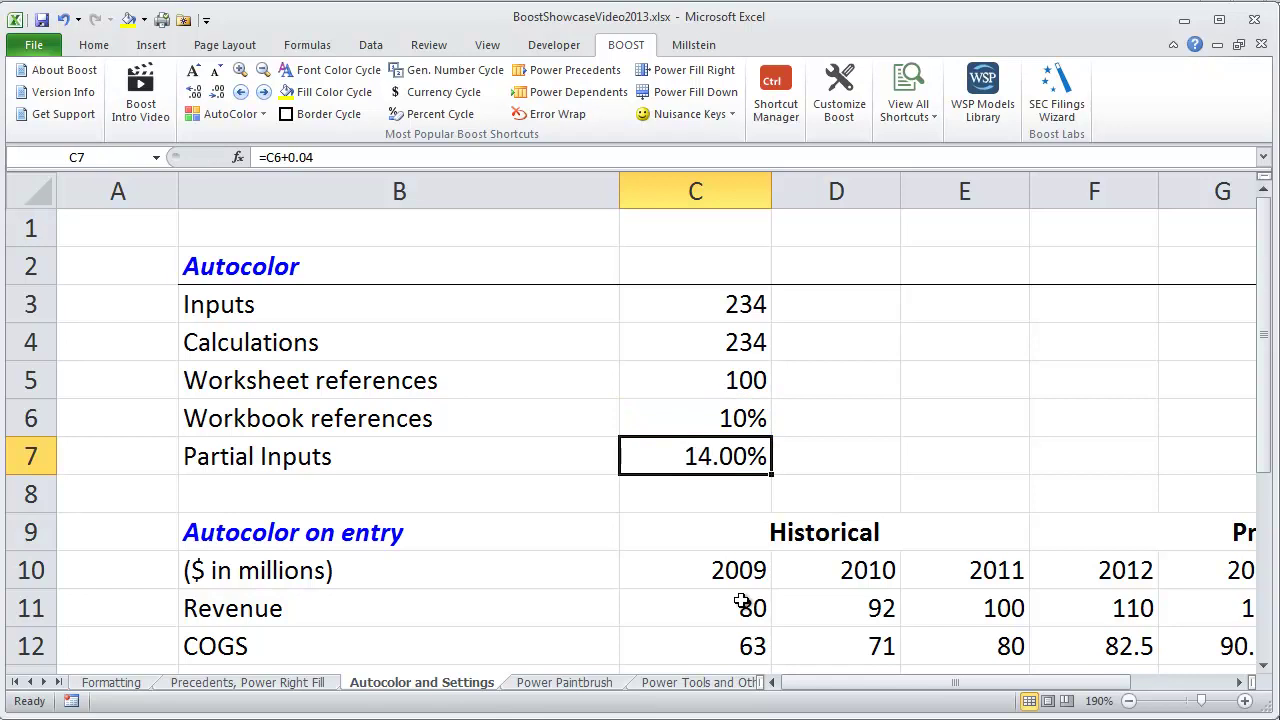
key("ctrl+shift+Up")
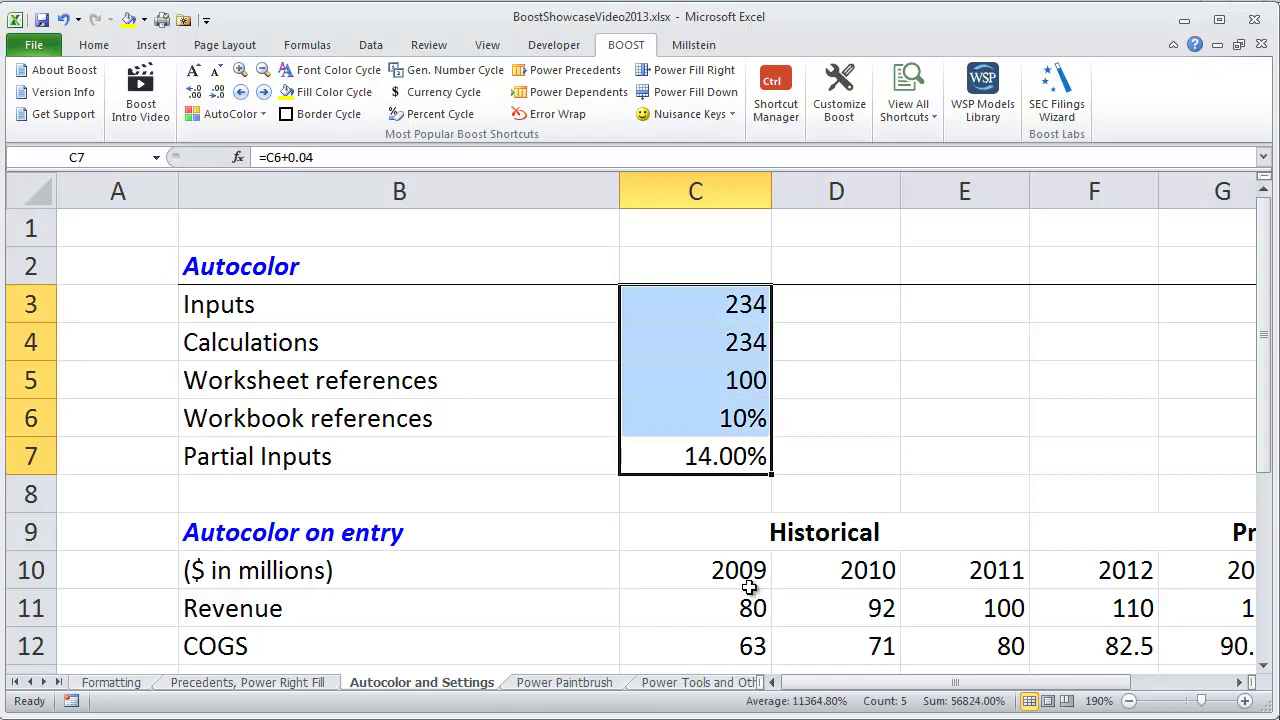
Autocolor C3:C7 with Ctrl+Alt+A: blue input, green sheet link, purple workbook link.
left_click(240, 116)
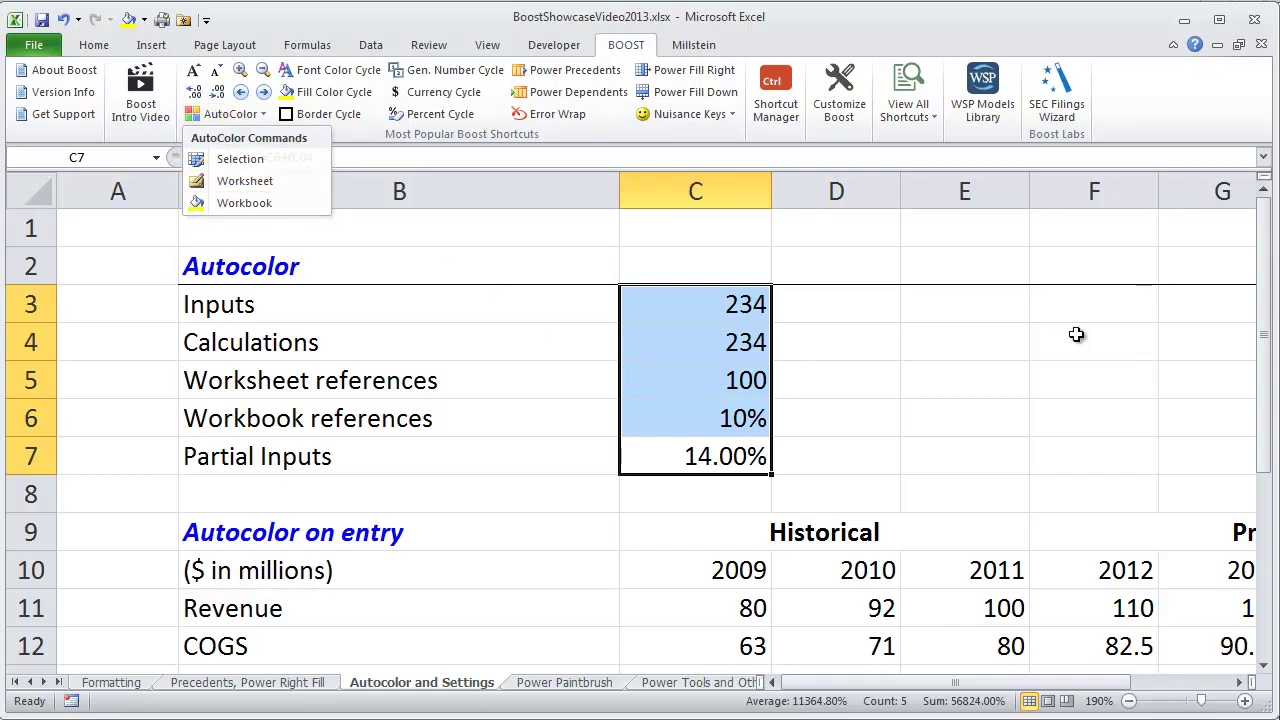
key("ctrl+alt+a")
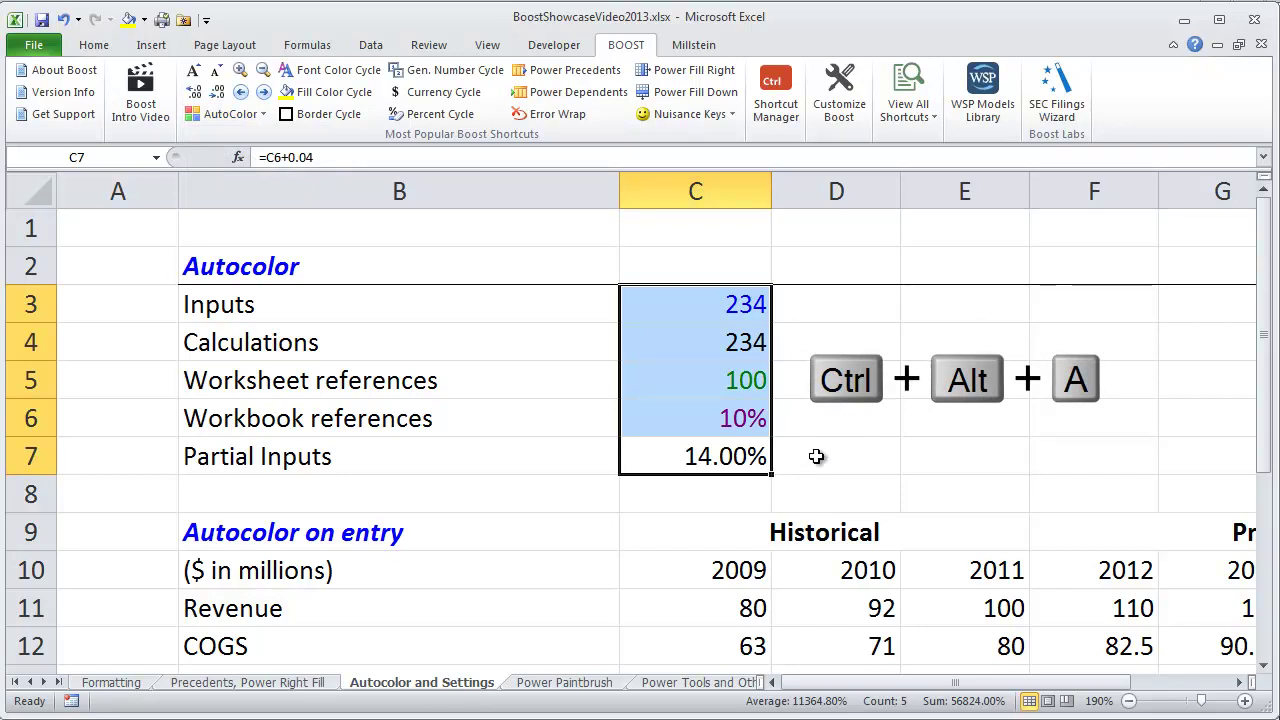
key("Down")
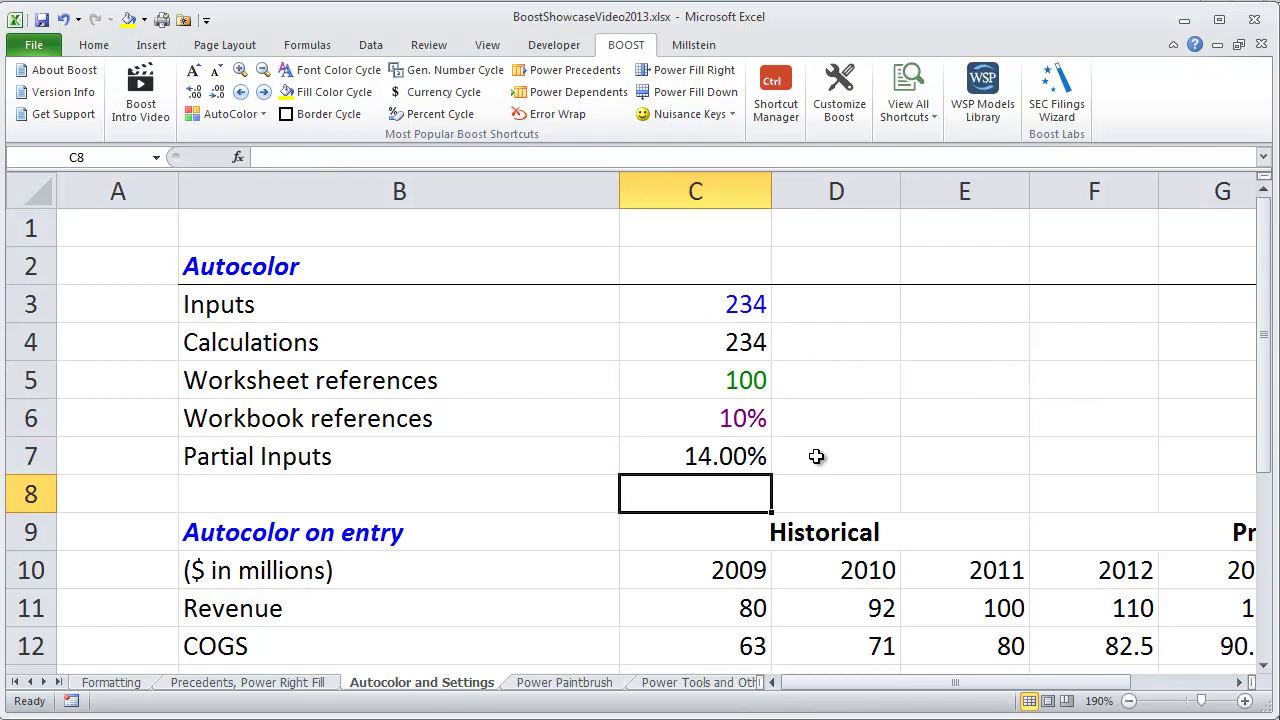
Check AutoColor Cells on Entry under Customize Boost's Colors > Autocolor and save.
left_click(849, 114)
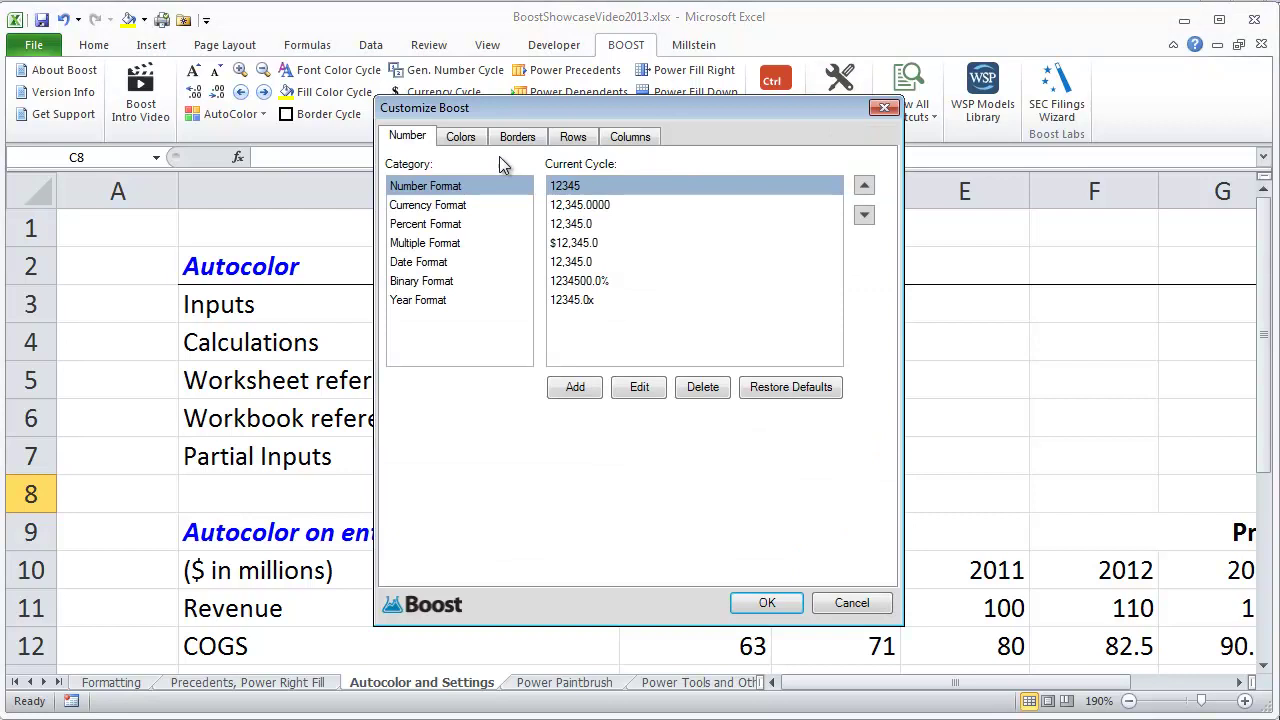
left_click(462, 137)
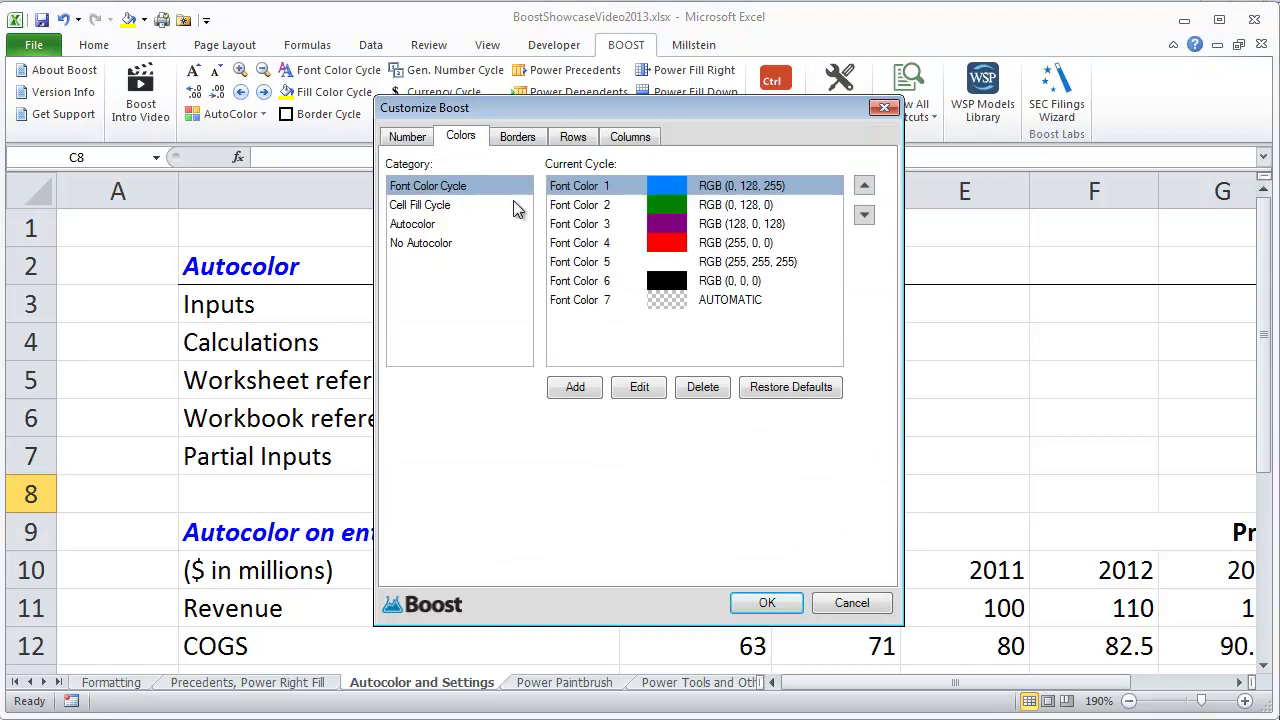
left_click(472, 223)
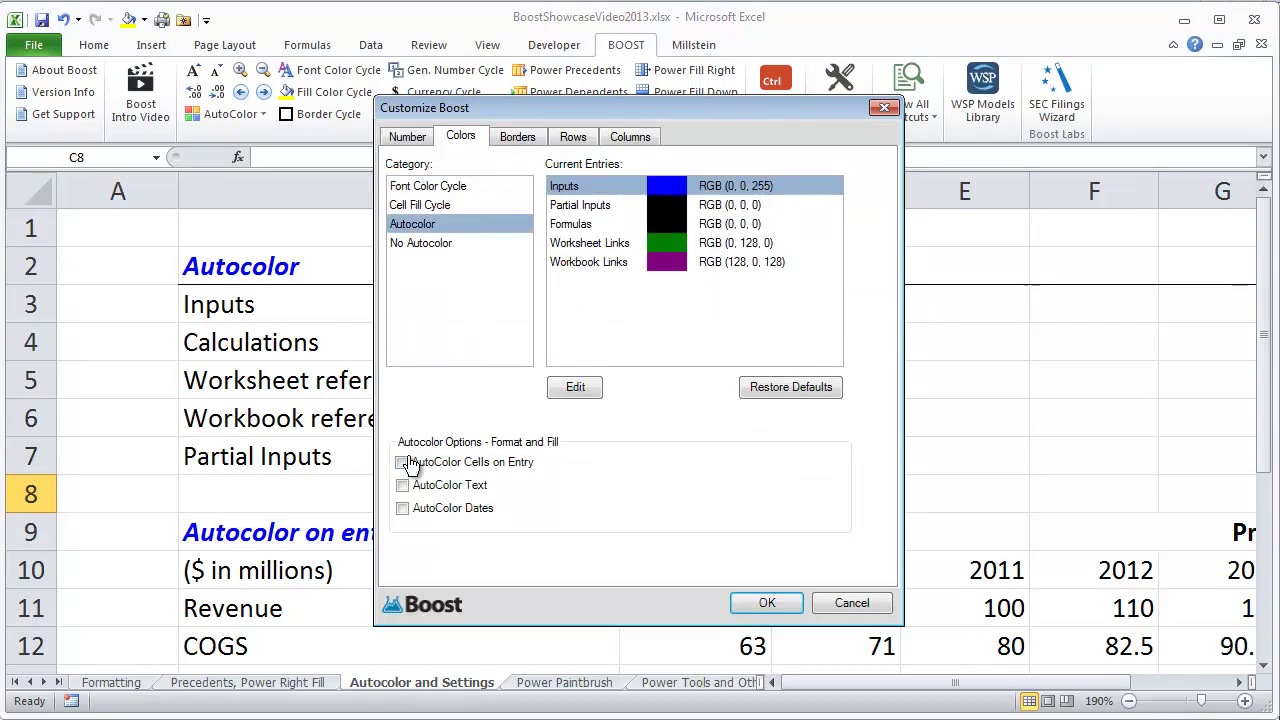
left_click(403, 462)
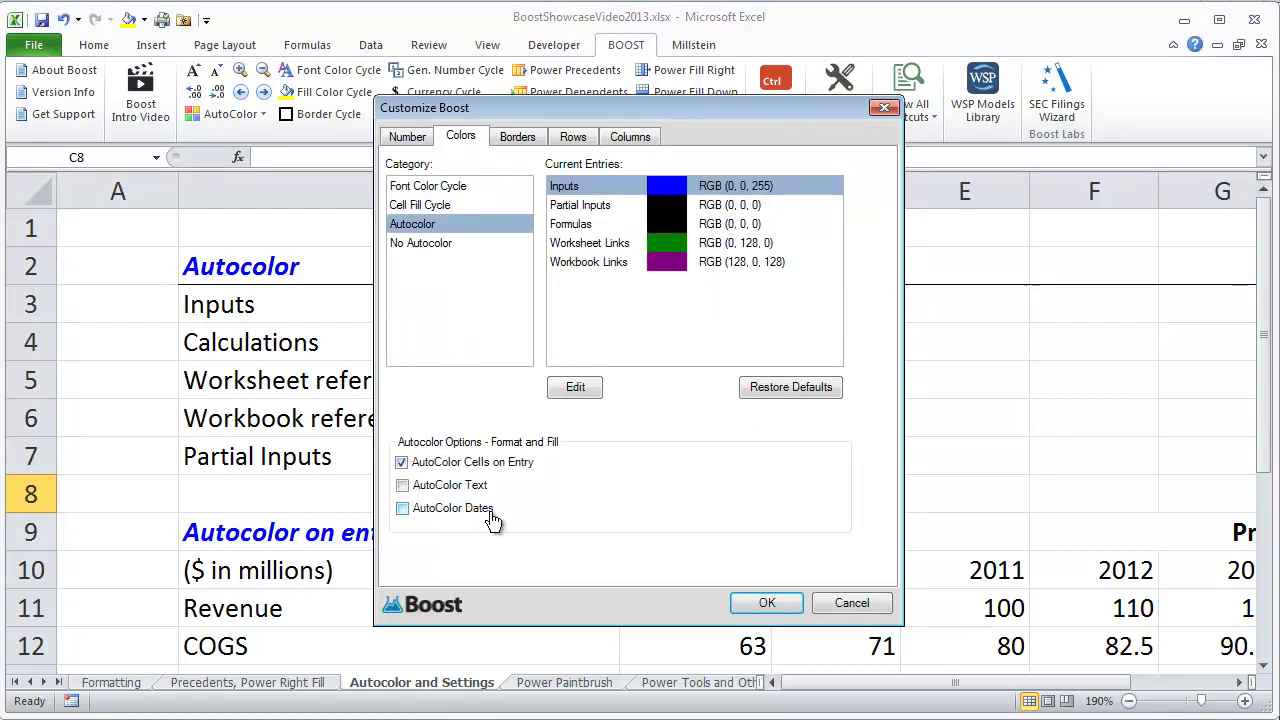
left_click(767, 604)
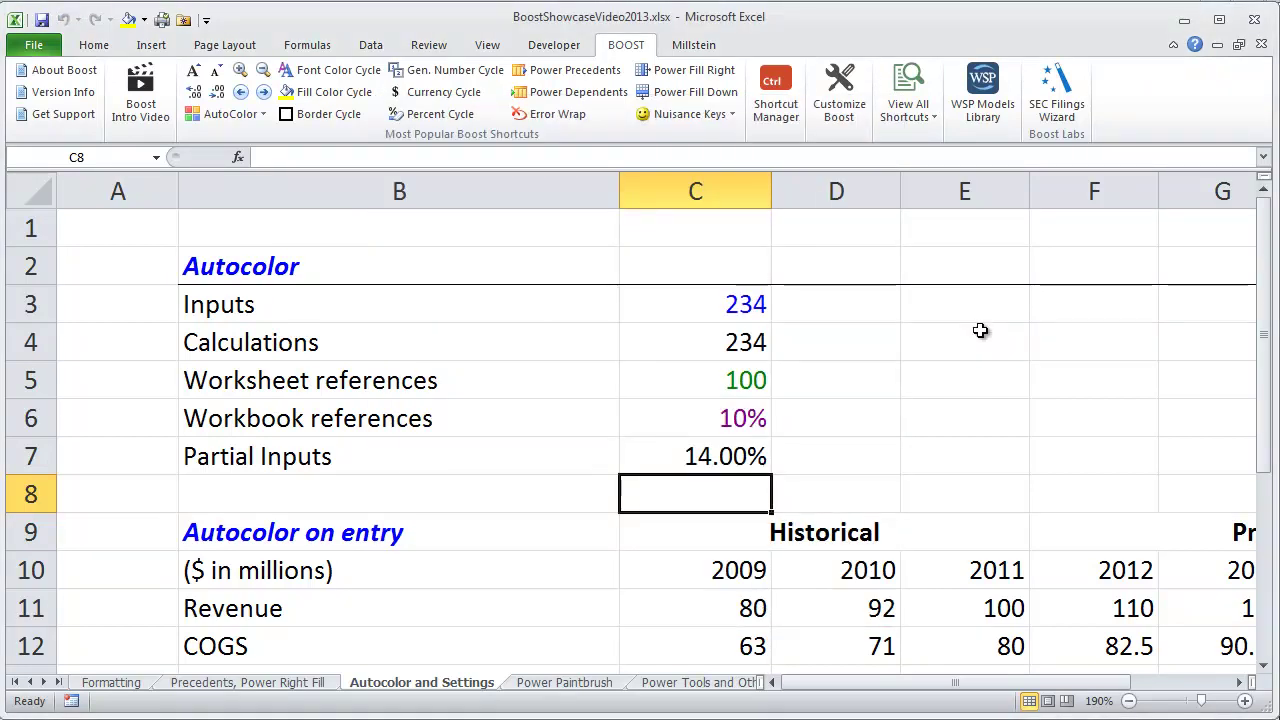
Enter the input 345 in D3 and a formula repeating it in D4.
key("Right")
key("Up")
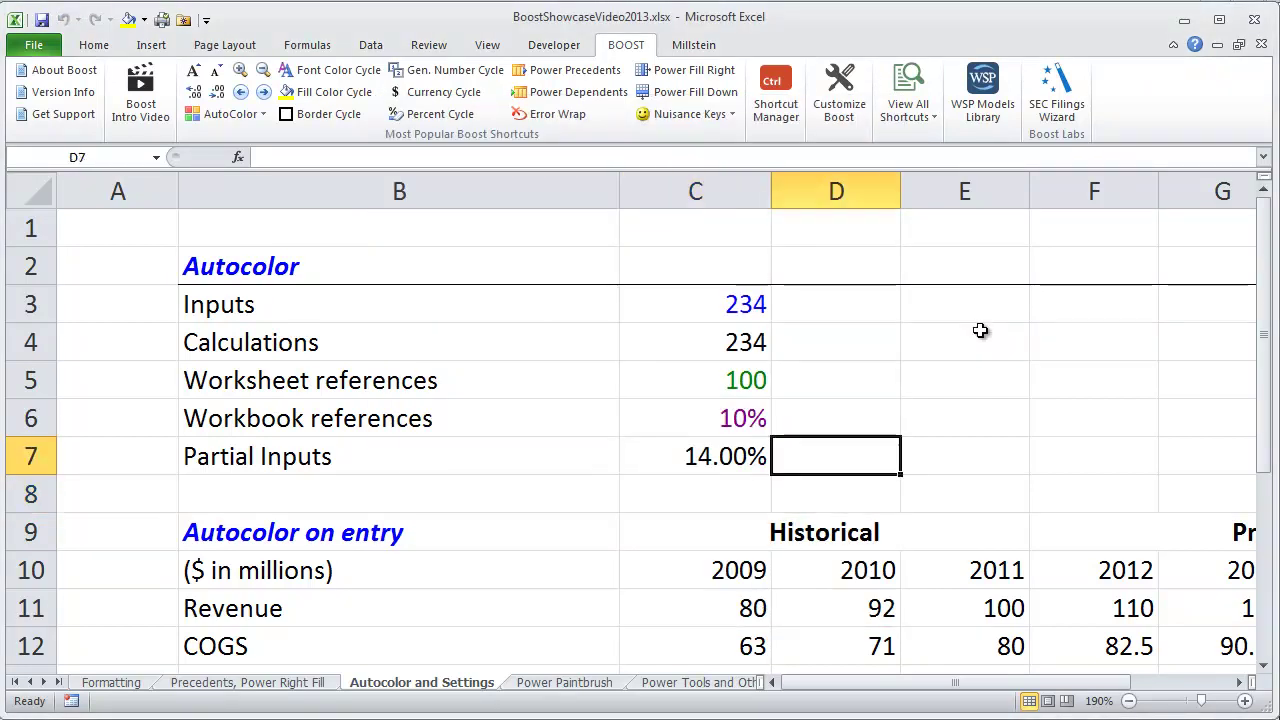
key("Up")
key("Up")
key("Up")
key("Up")
type("345")
key("Return")
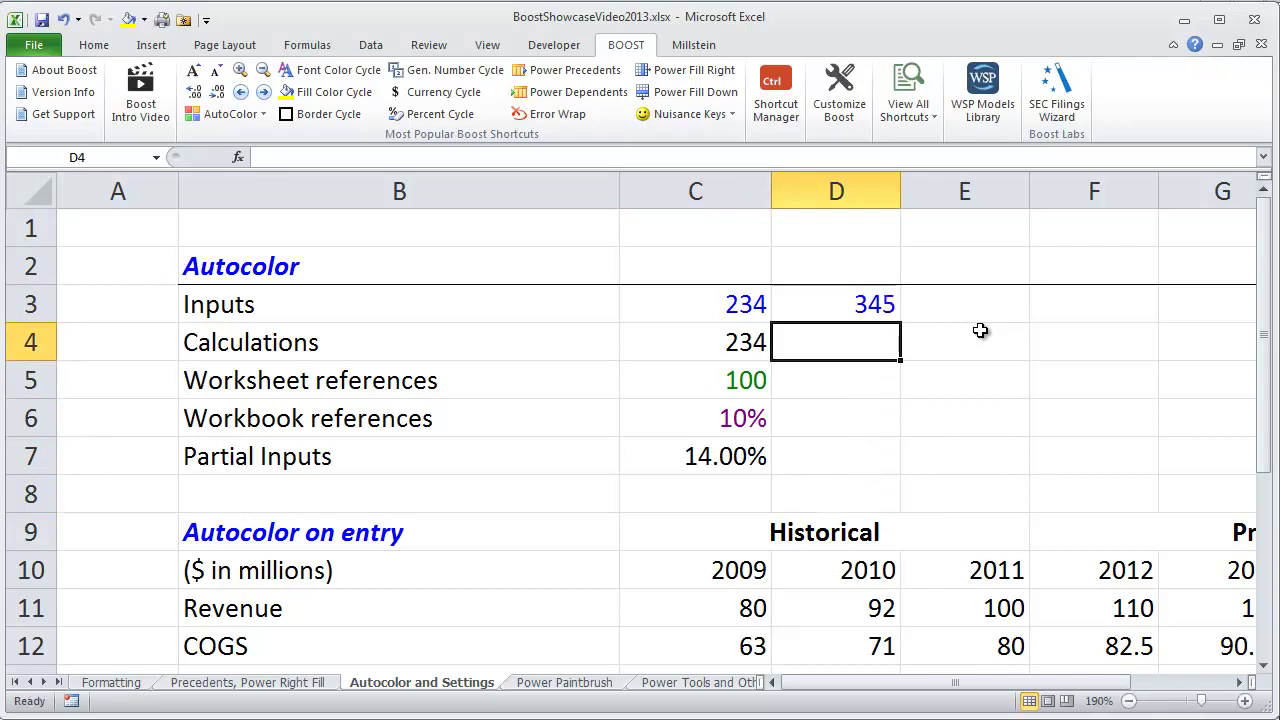
type("=")
key("Up")
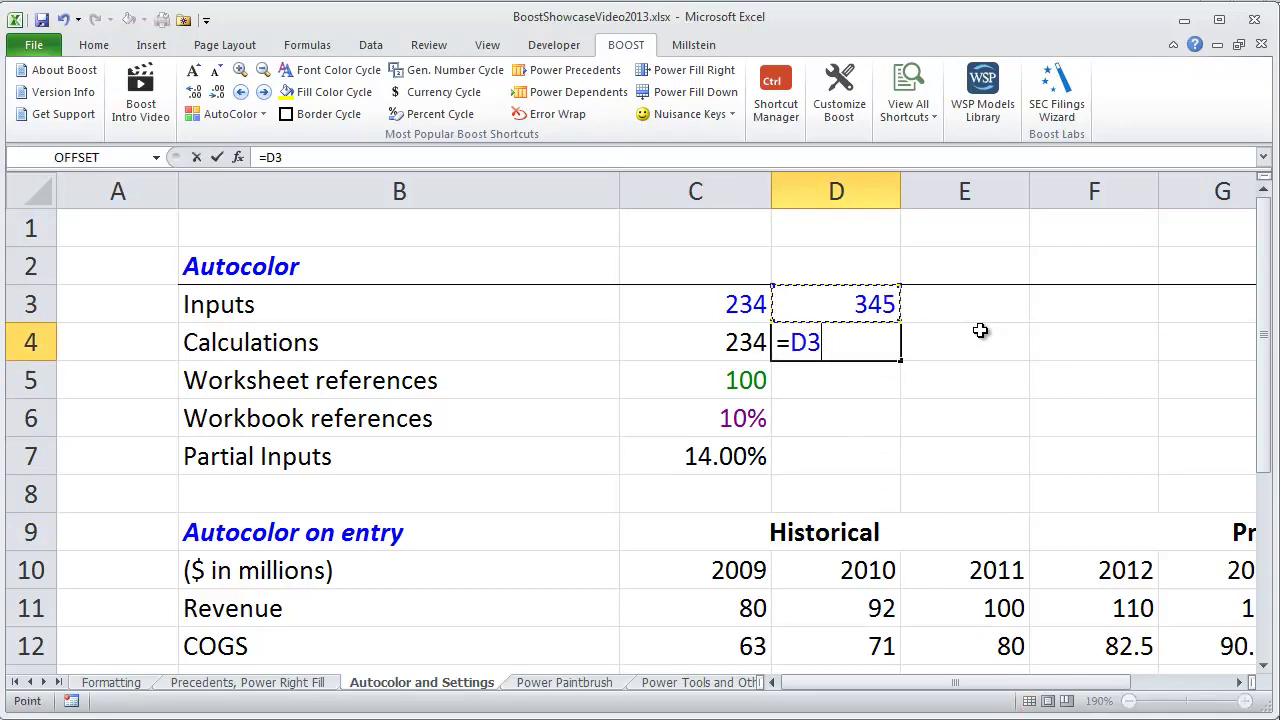
key("ctrl+Return")
Link D5 to the 2012 Revenue value on the Power Paintbrush sheet.
key("Down")
type("=")
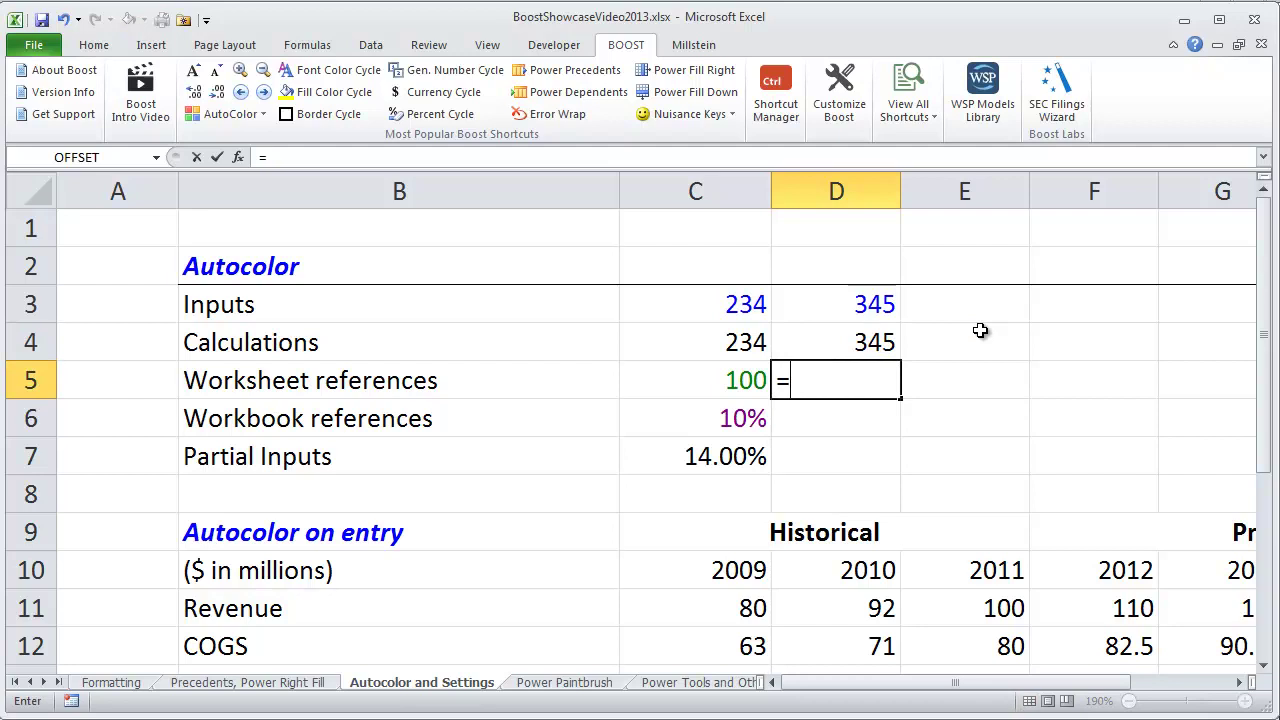
key("ctrl+Page_Down")
key("Up")
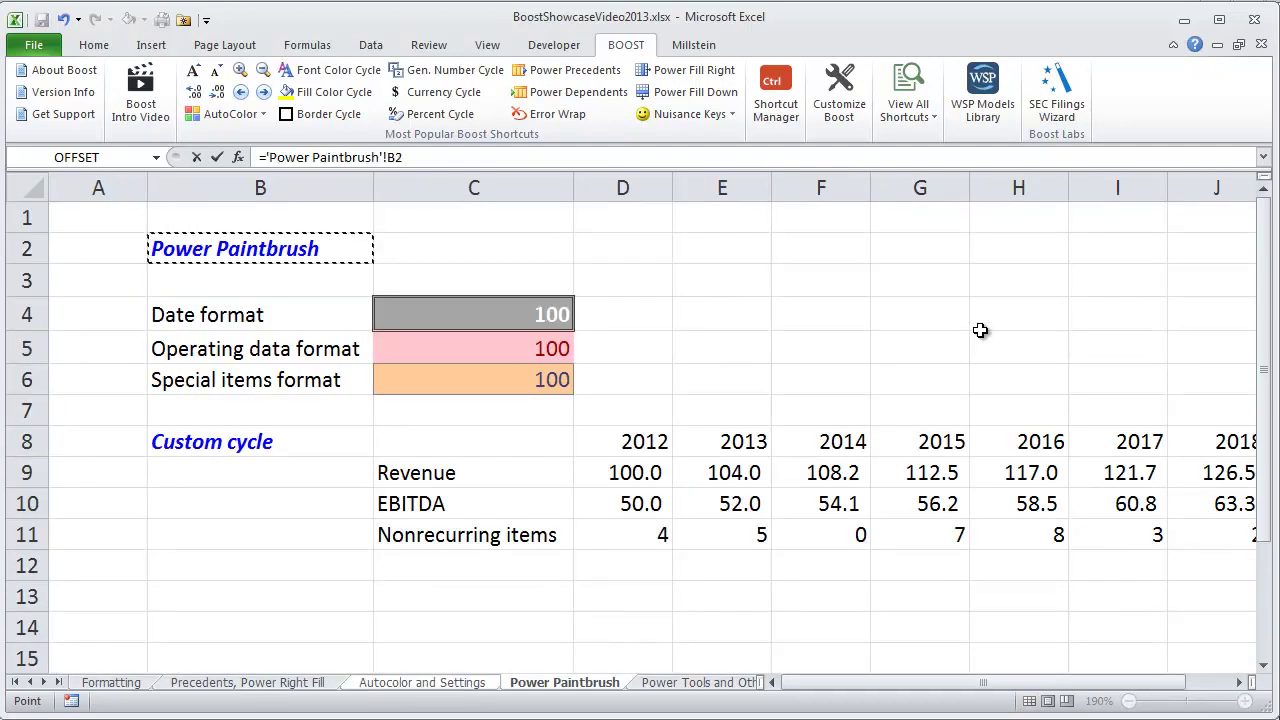
key("Down")
key("Down")
key("Down")
key("Right")
key("Right")
key("Down")
key("Down")
key("Down")
key("Return")
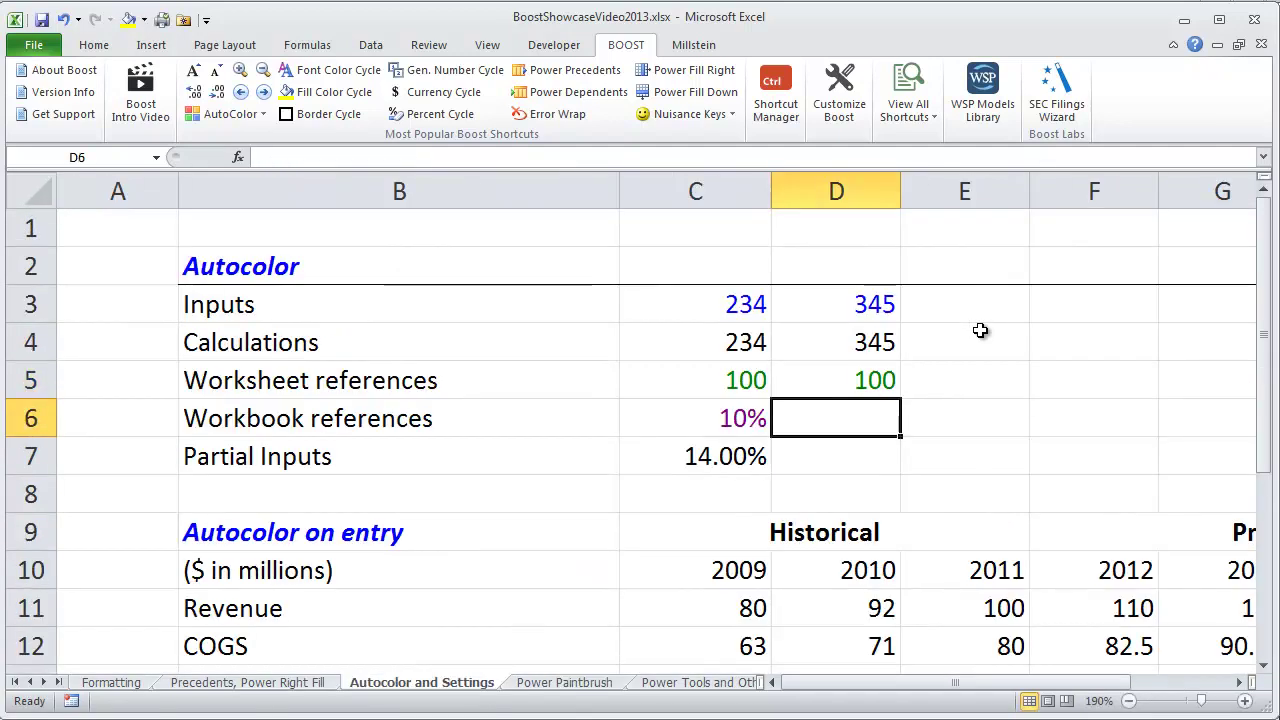
Link D6 to Book1's WACC and set D7 to =D6+0.05, showing 15.00%.
type("=")
key("ctrl+Tab")
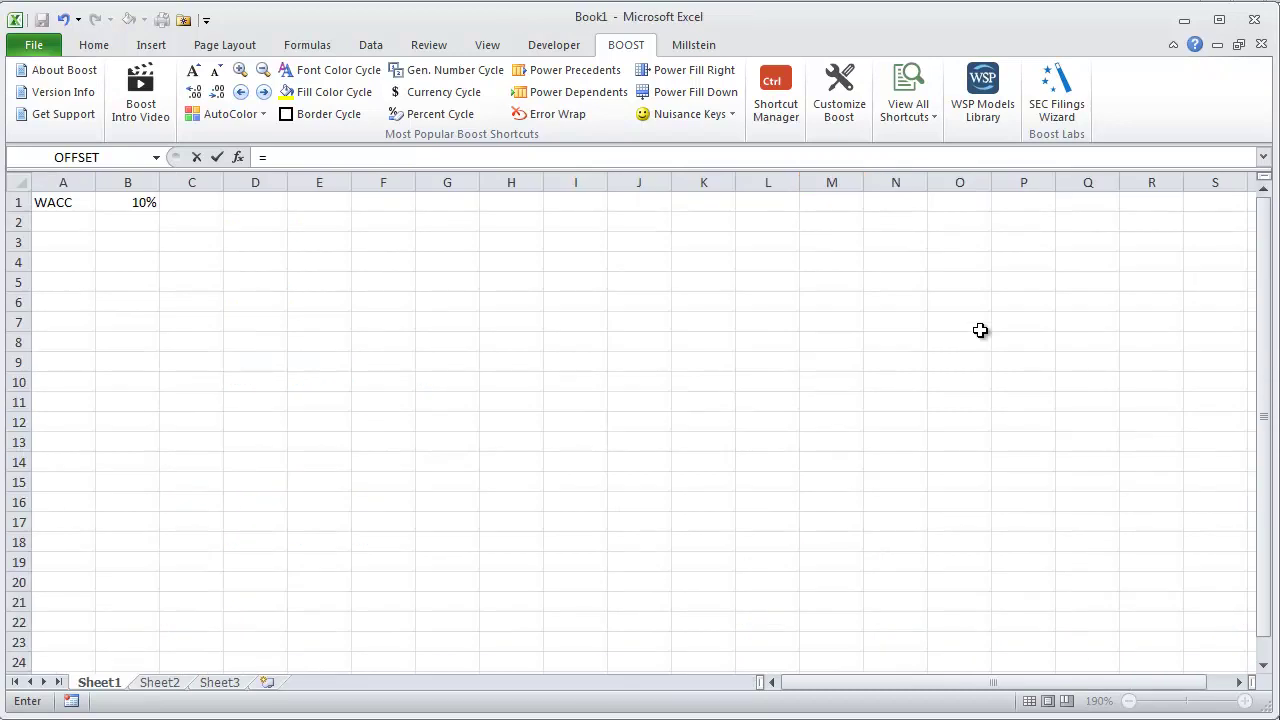
key("Right")
key("Return")
key("Down")
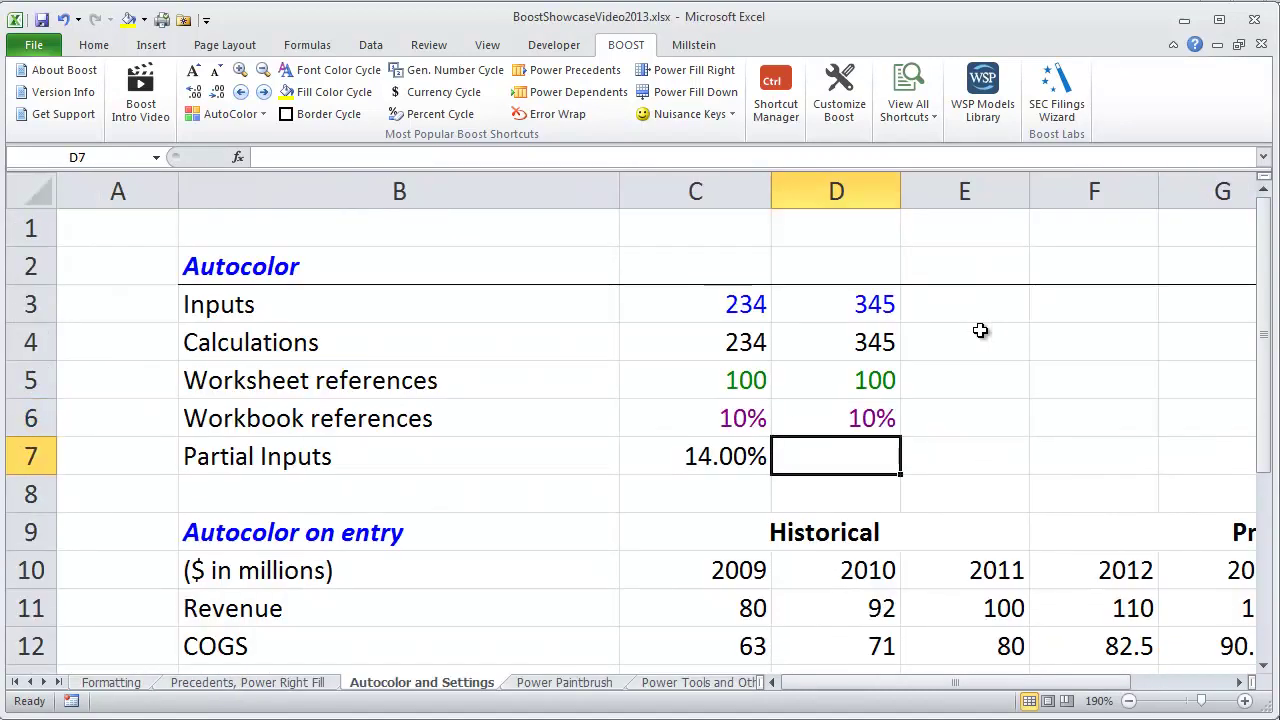
type("=")
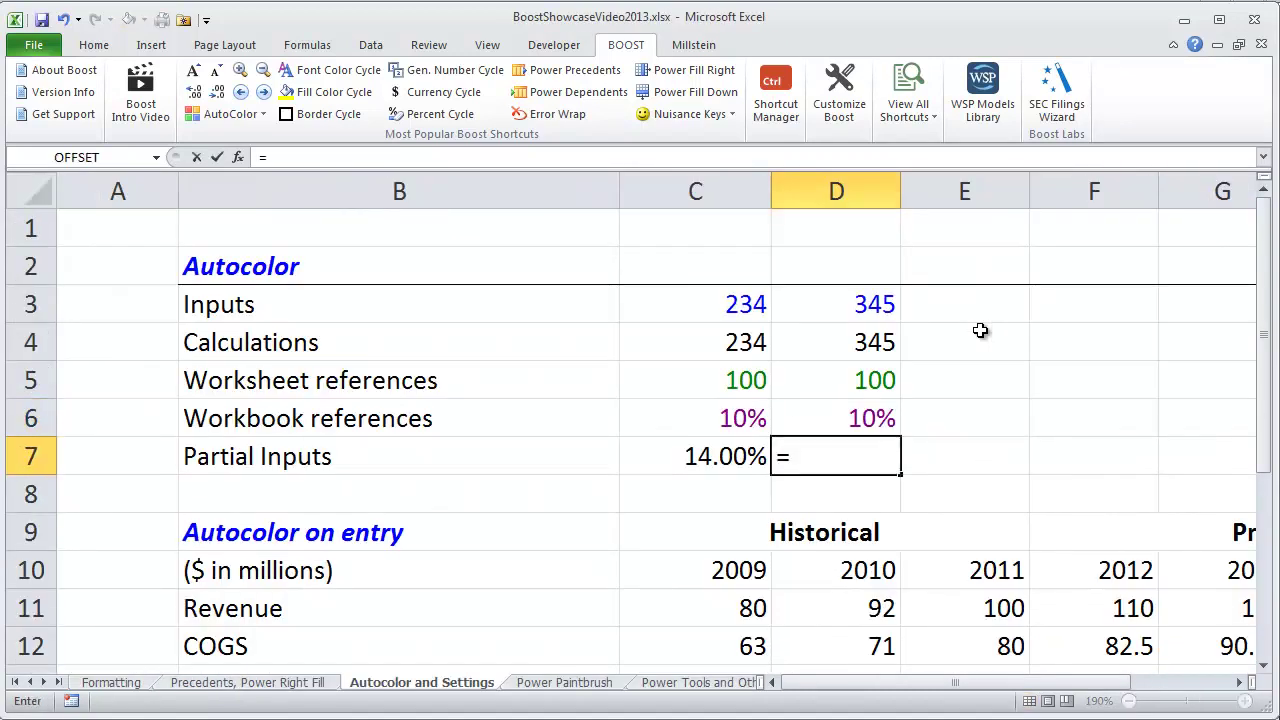
key("Up")
type("+0.")
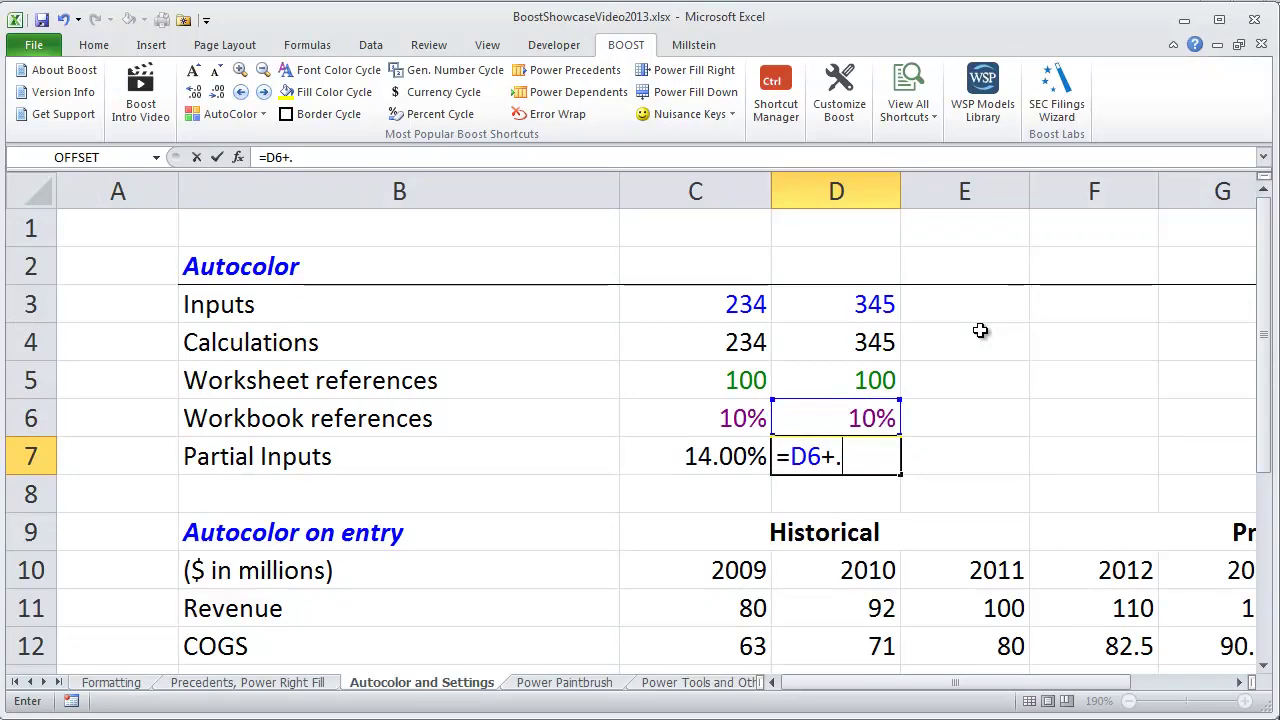
type("05")
key("ctrl+Return")
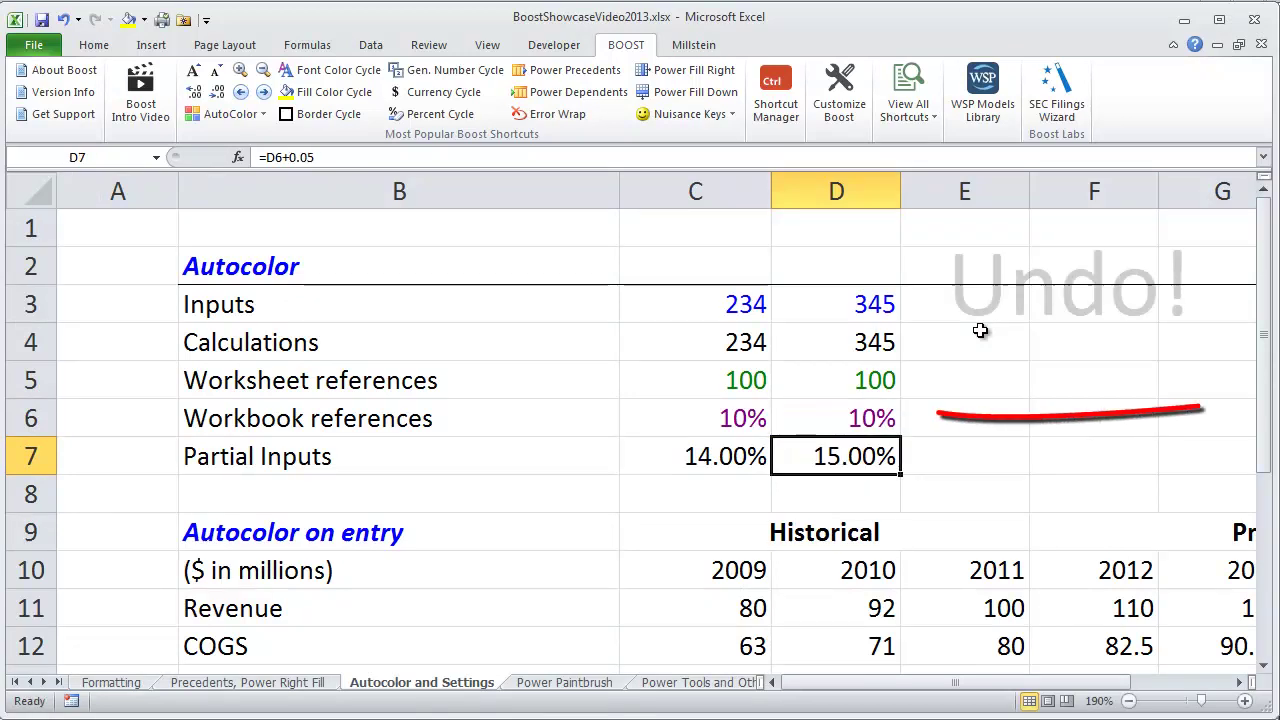
Undo the D7 formula and D6 Book1 link, then step off the range.
key("ctrl+z")
key("ctrl+z")
key("ctrl+z")
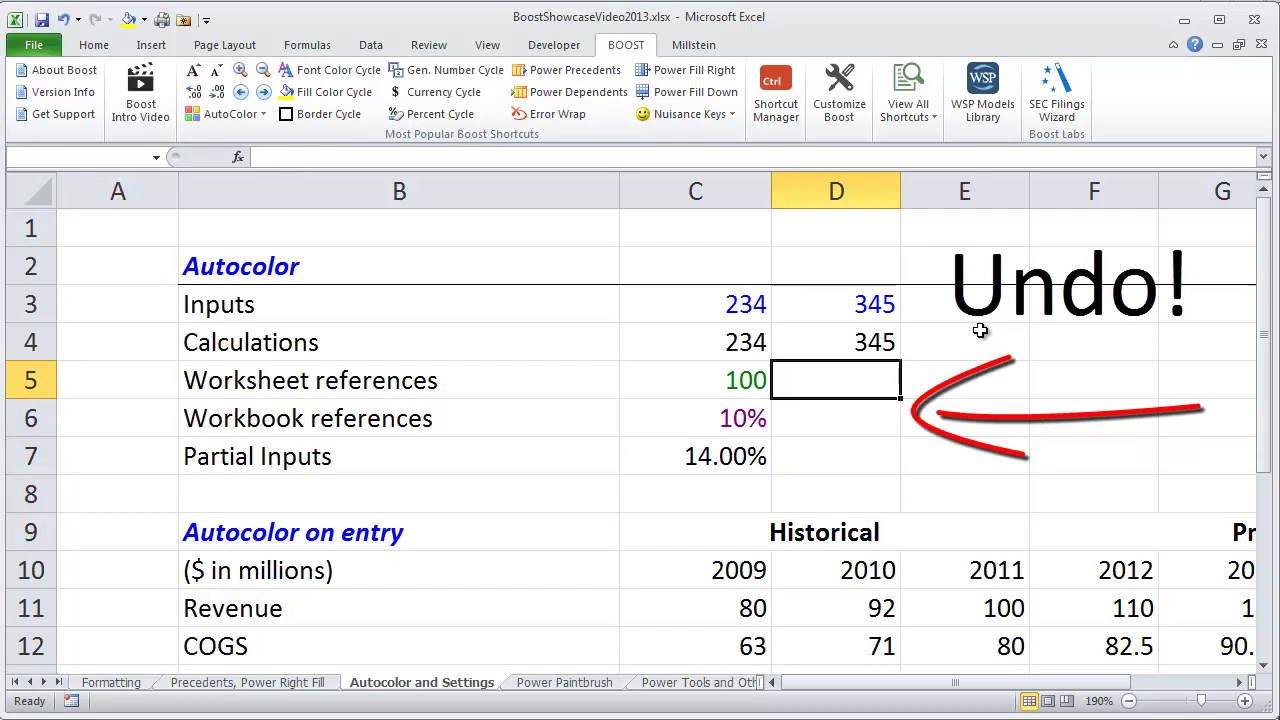
key("ctrl+z")
key("ctrl+z")
key("ctrl+z")
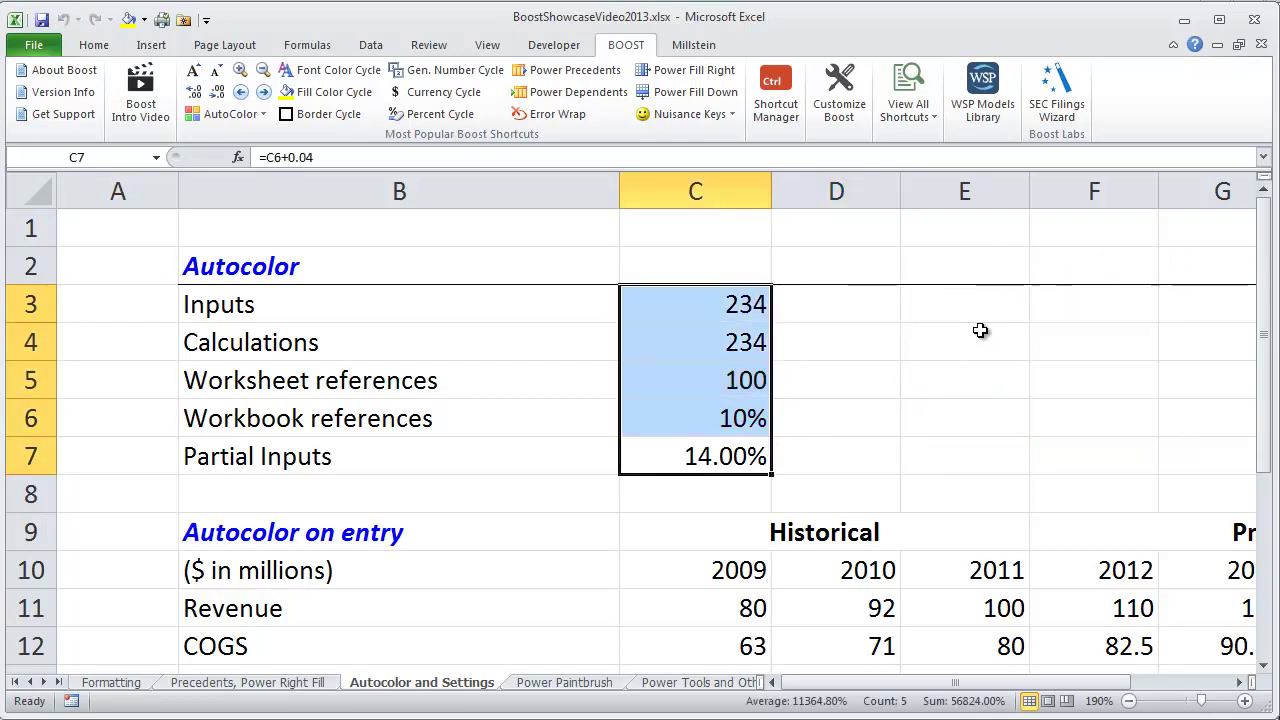
key("Down")
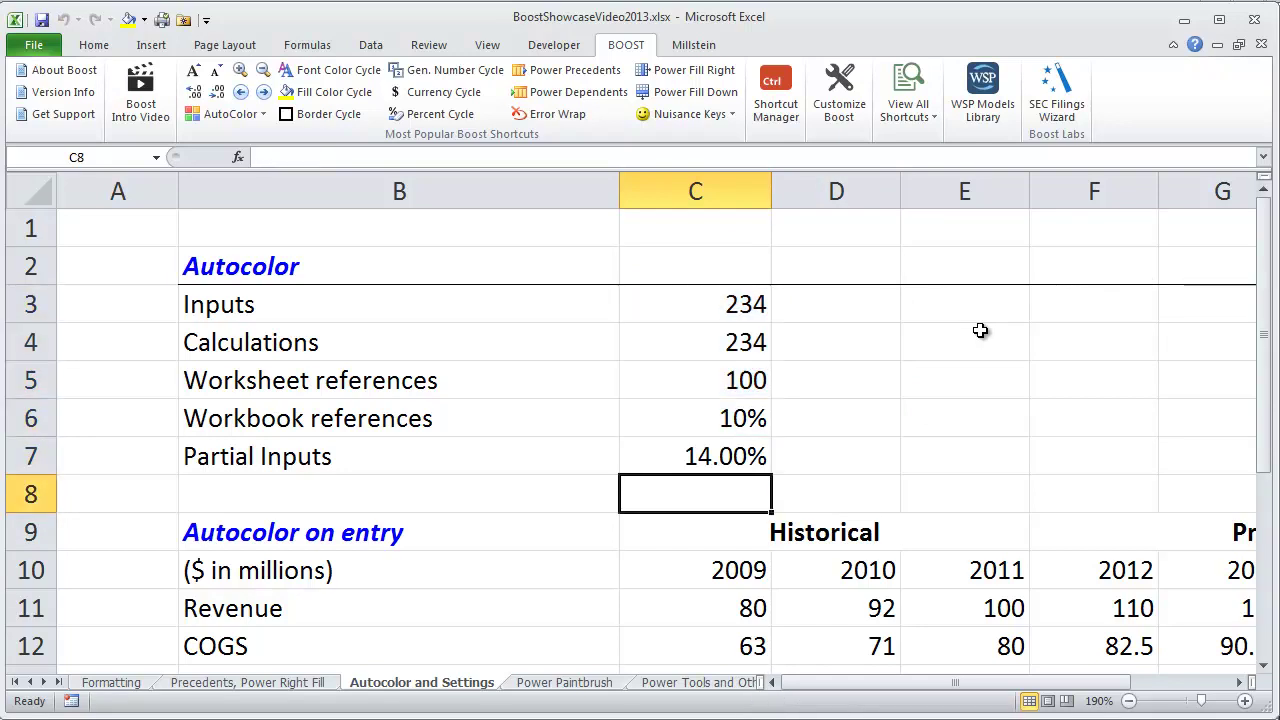
Bold the 2009–2015 year headings in the Autocolor on entry model.
scroll(980, 330, "down", 2)
scroll(980, 330, "down", 1)
scroll(980, 330, "down", 1)
scroll(980, 330, "down", 1)
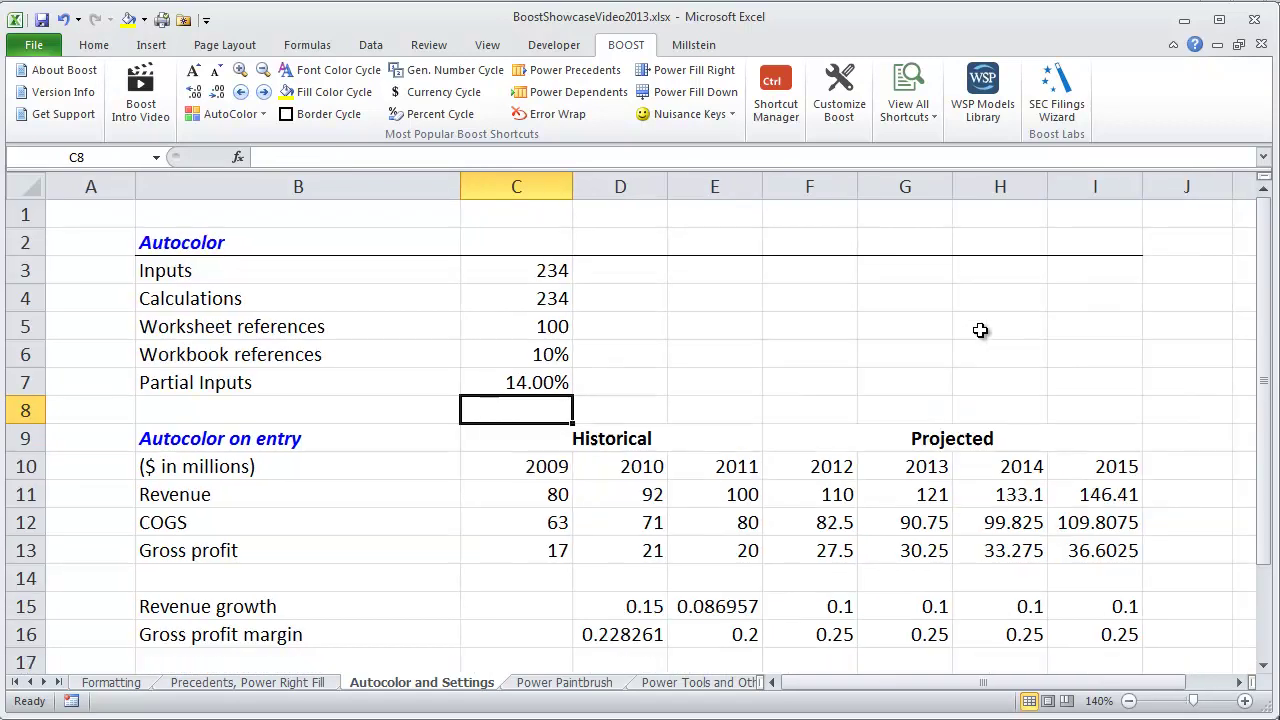
scroll(980, 330, "down", 1)
key("Down")
key("shift+Right")
key("shift+Right")
key("shift+Right")
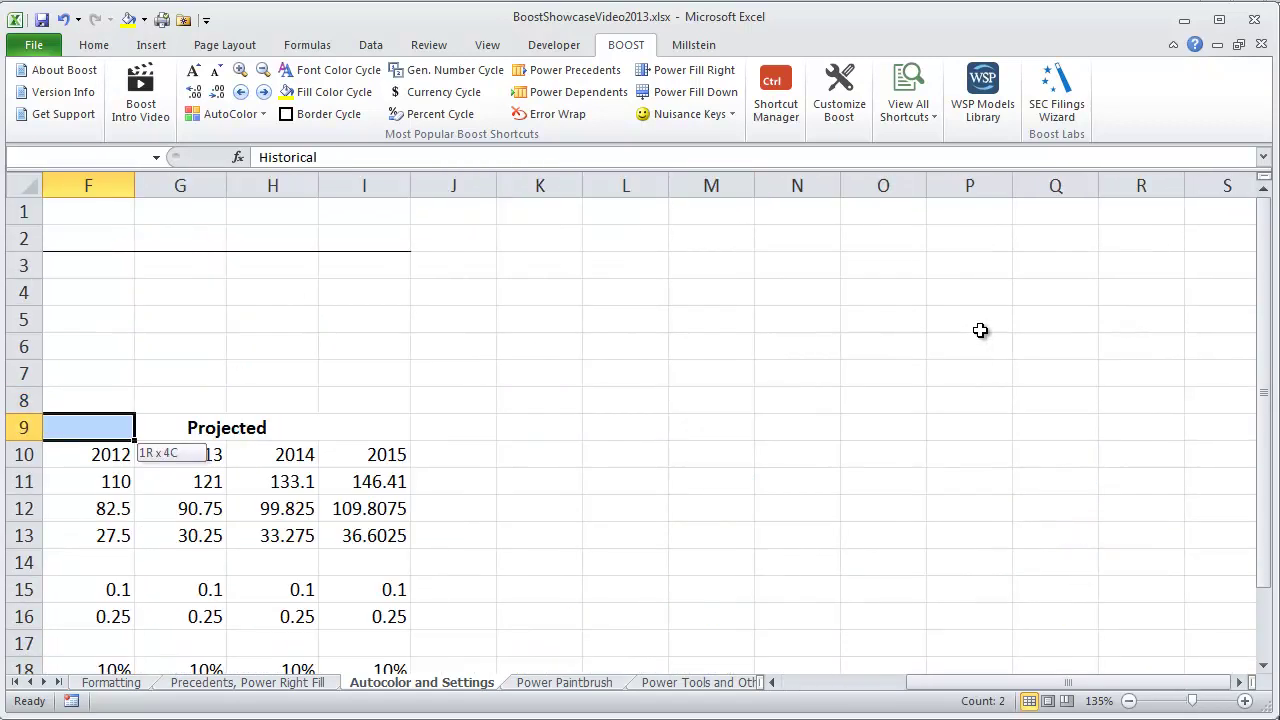
key("shift+Right")
key("shift+Right")
key("shift+Right")
key("Down")
key("Left")
key("Right")
key("ctrl+shift+Right")
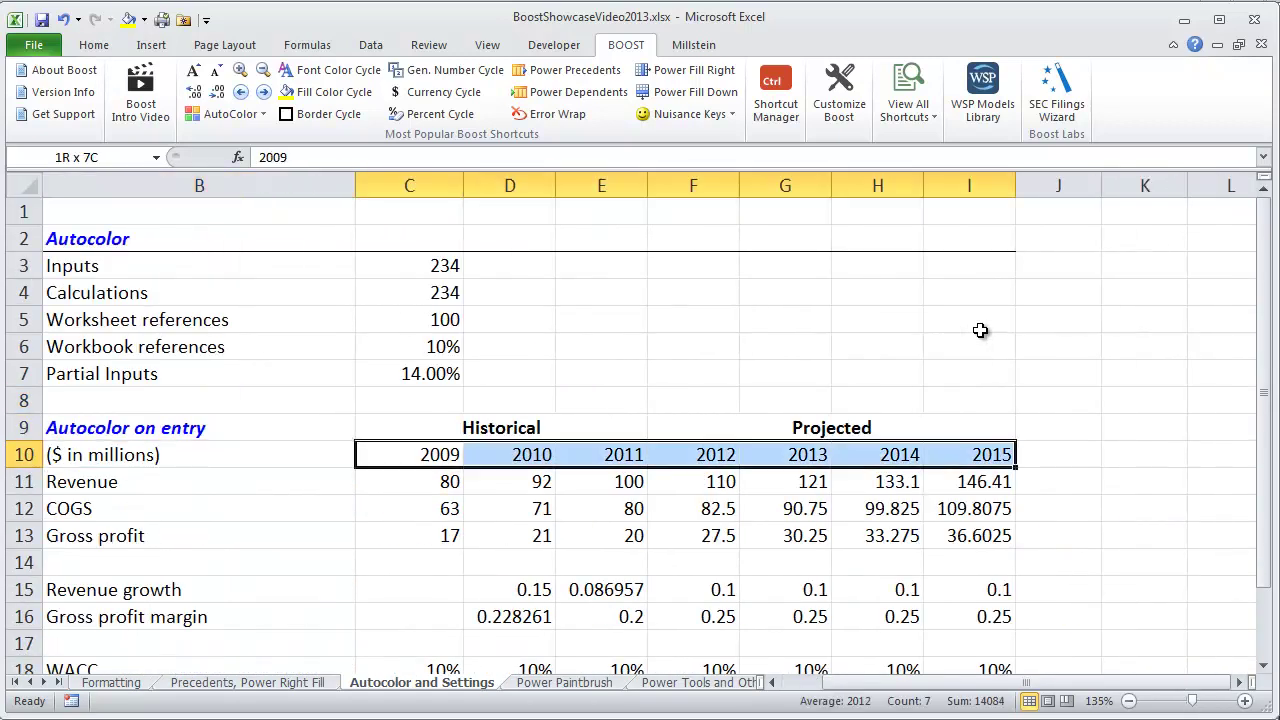
key("ctrl+b")
Autocolour the model's figures from Revenue down to WACC with Boost AutoColor (Ctrl+Shift+A).
key("Down")
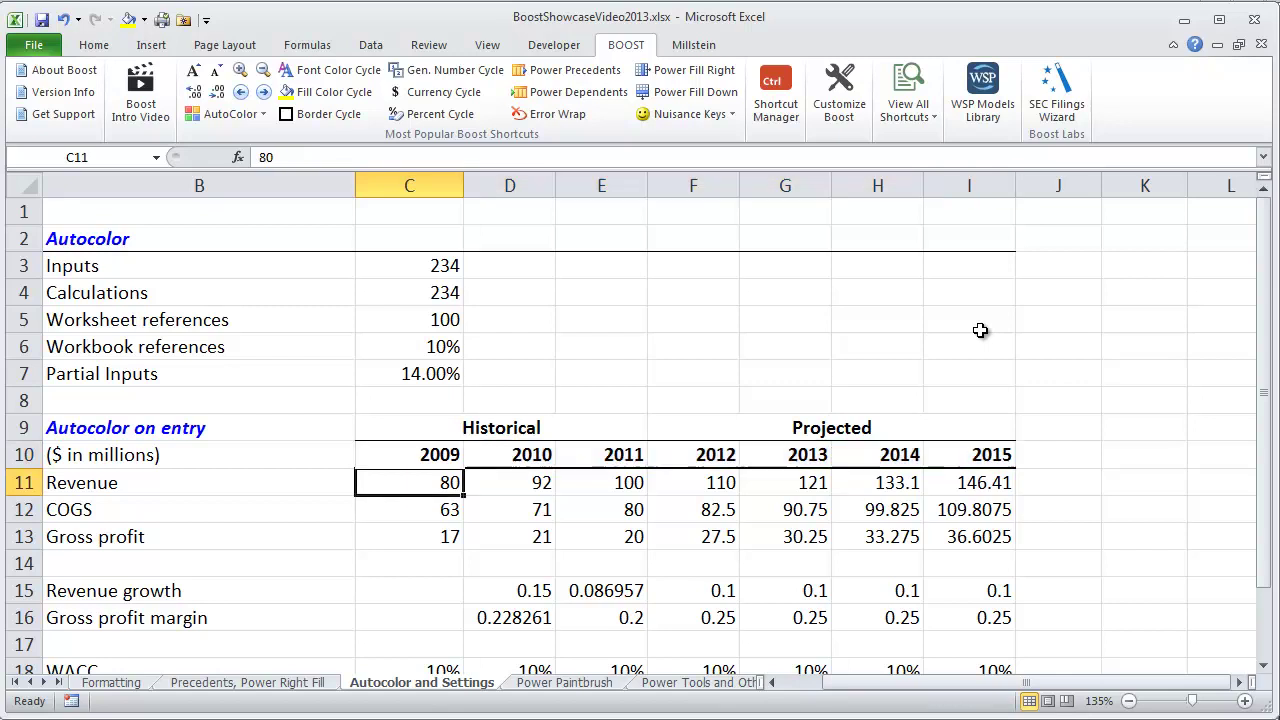
key("ctrl+shift+Right")
key("ctrl+shift+Down")
key("shift+Down")
key("shift+Down")
key("shift+Down")
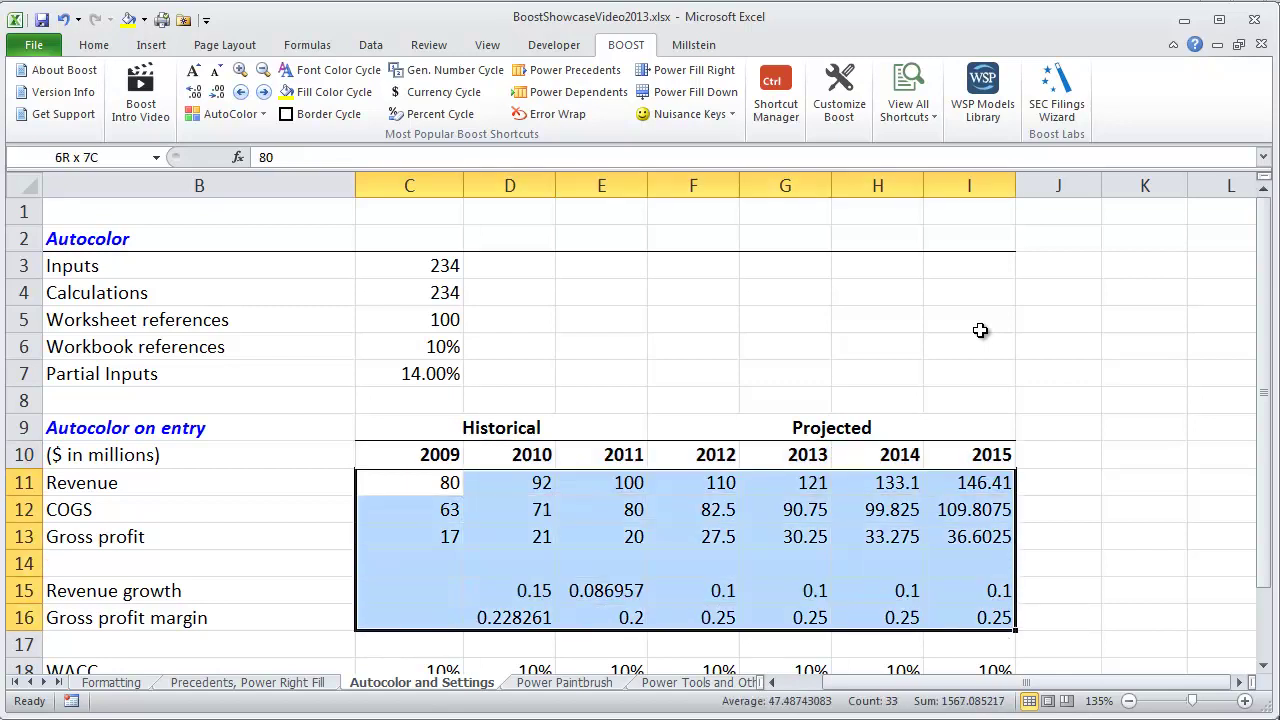
key("shift+Down")
key("shift+Down")
key("shift+Down")
key("shift+Down")
key("shift+Down")
key("shift+Up")
key("shift+Up")
key("shift+Up")
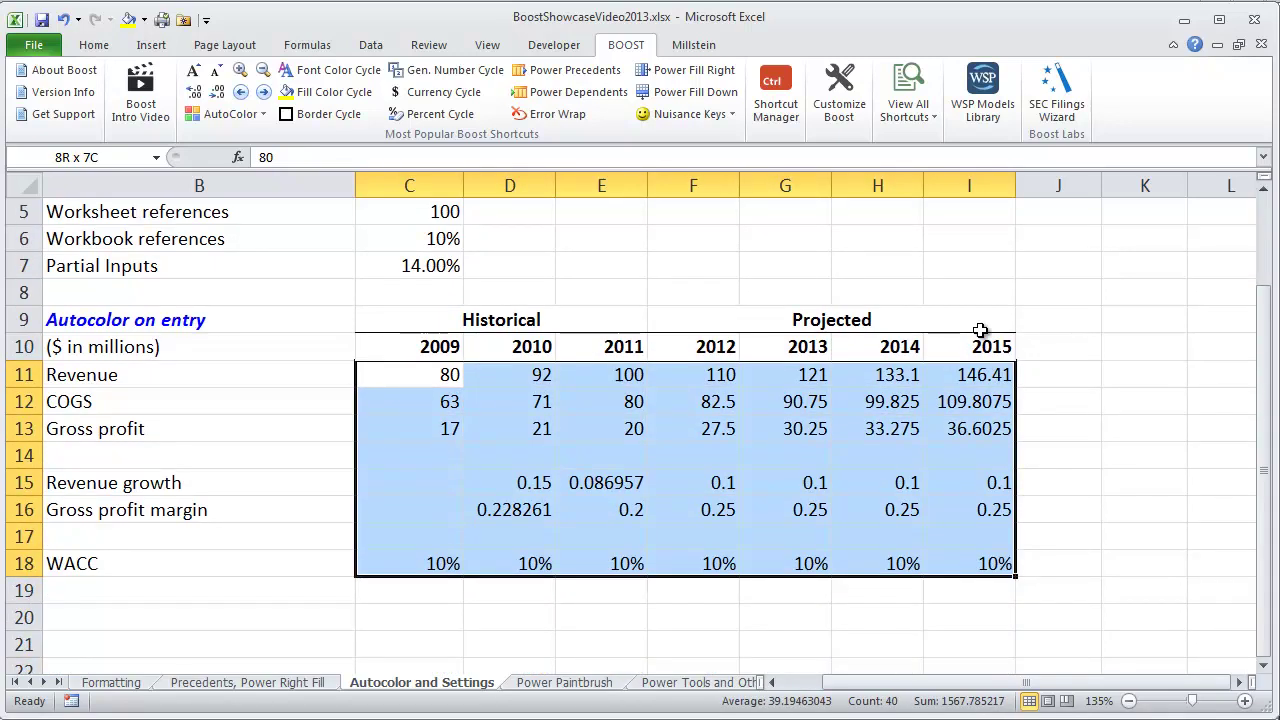
key("ctrl+shift+a")
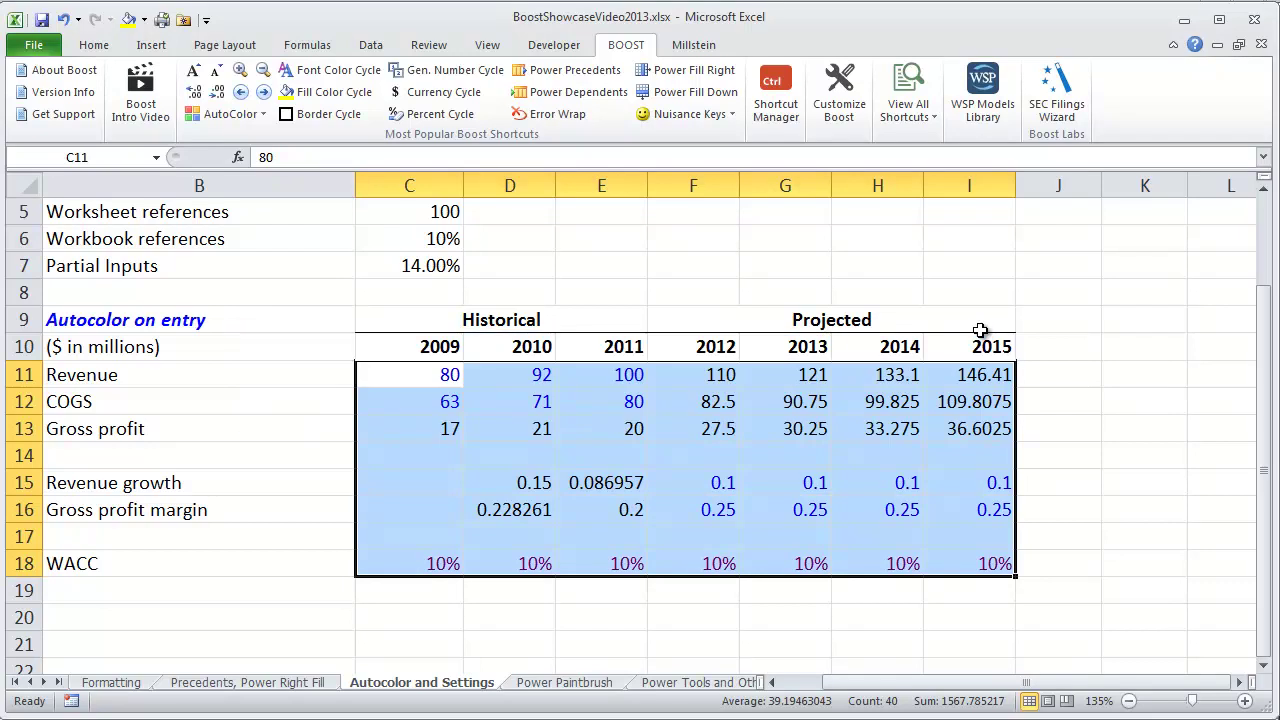
Show the Revenue, COGS and Gross profit figures with one decimal place.
key("Up")
key("Down")
key("ctrl+shift+Right")
key("ctrl+shift+Down")
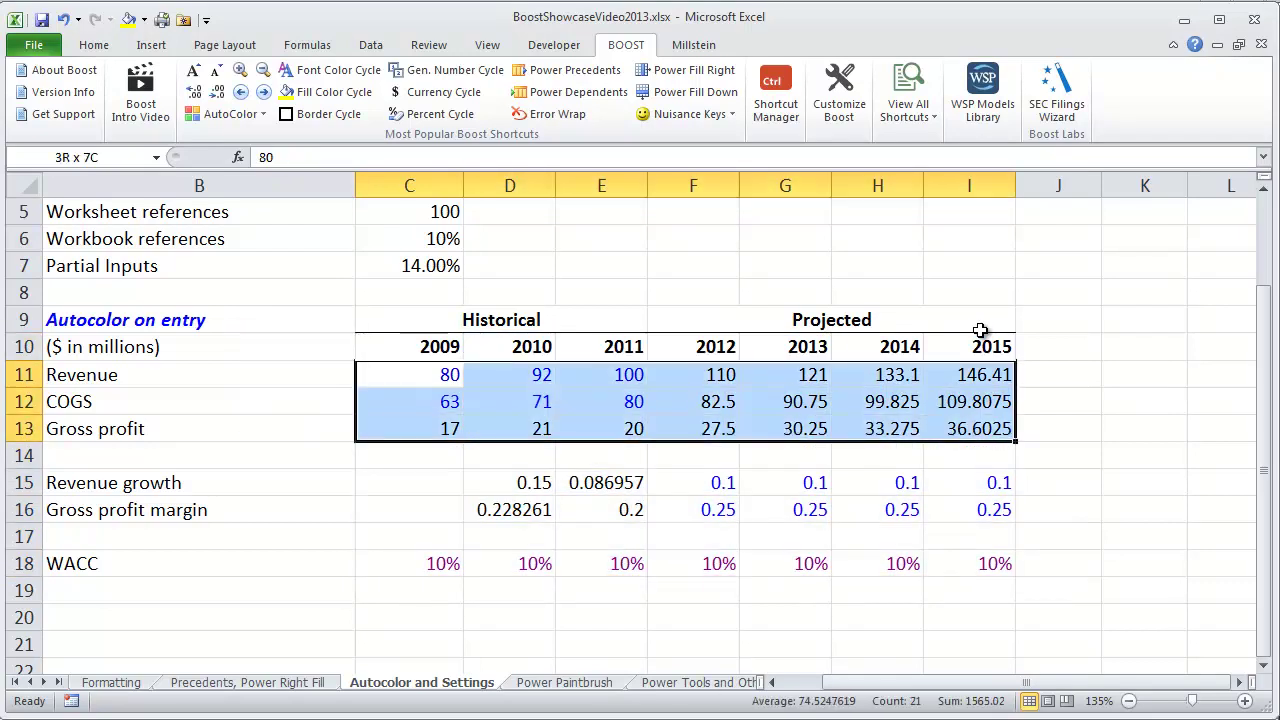
key("ctrl+shift+1")
key("ctrl+shift+1")
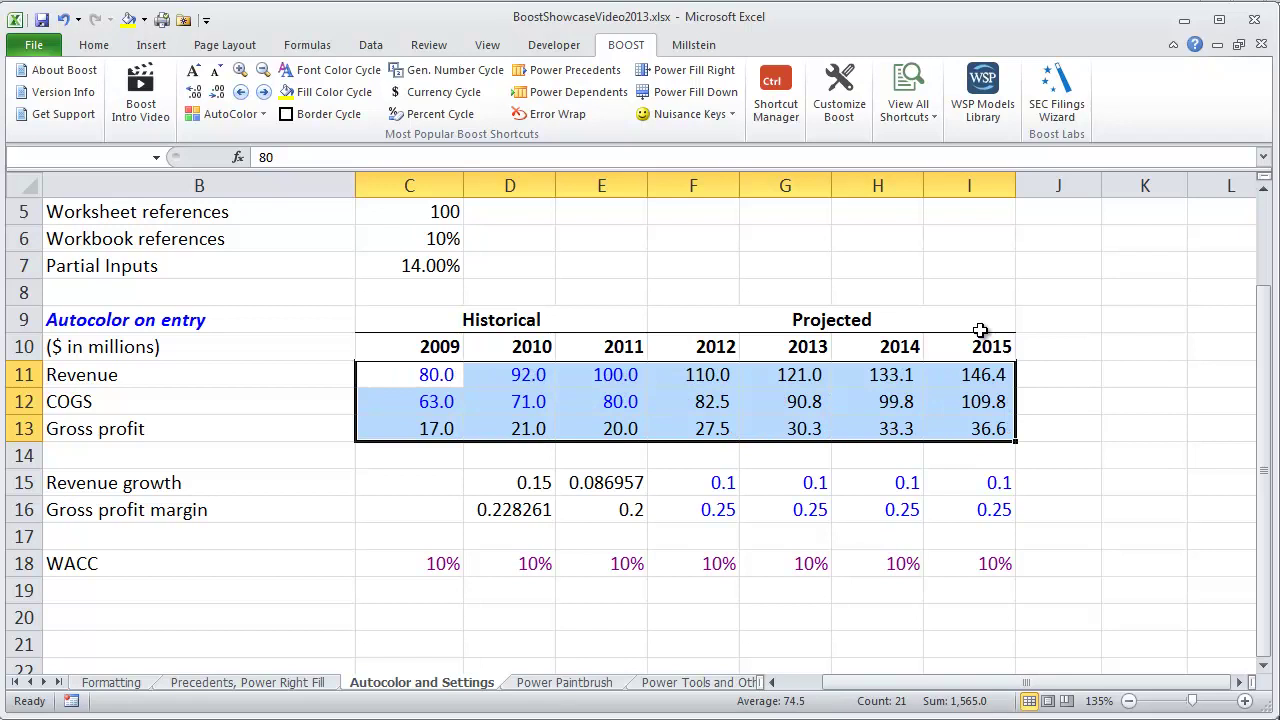
Make the Gross profit row bold across all years.
key("shift+Up")
key("Down")
Format the growth, margin and WACC rows as one-decimal percentages.
key("Down")
key("ctrl+shift+Right")
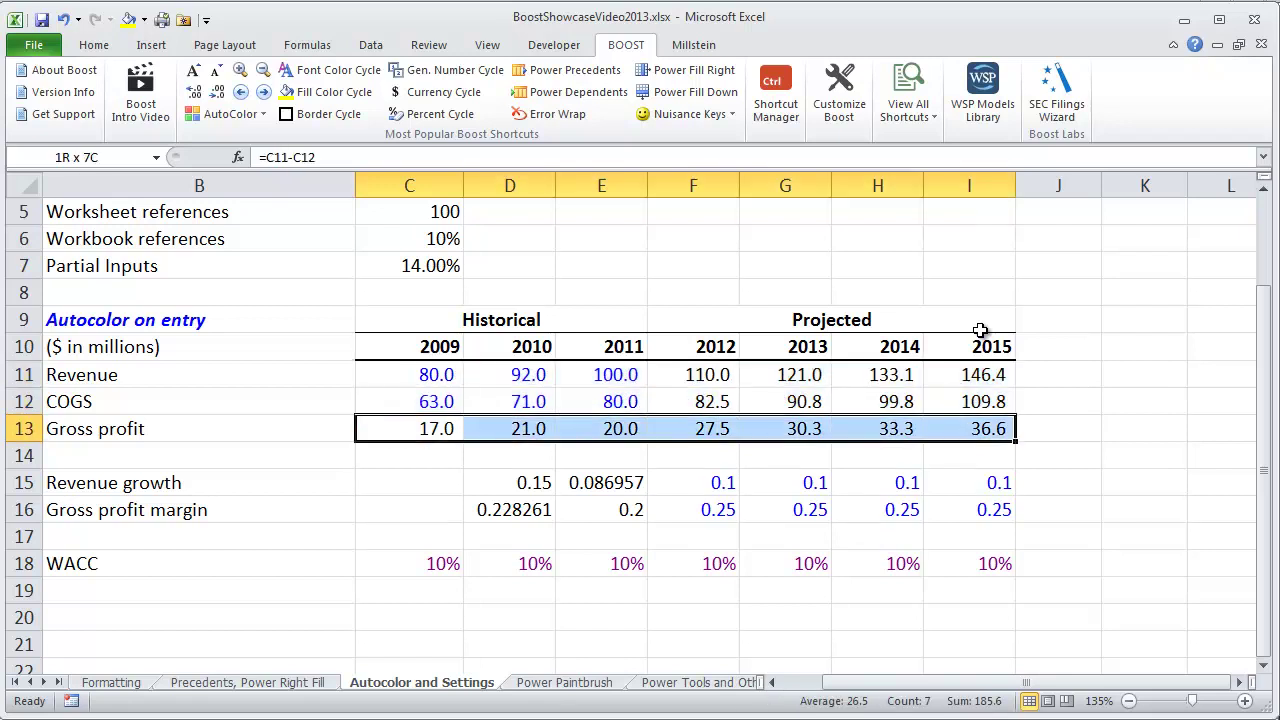
key("ctrl+b")
key("Down")
key("Down")
key("ctrl+shift+Down")
key("shift+Right")
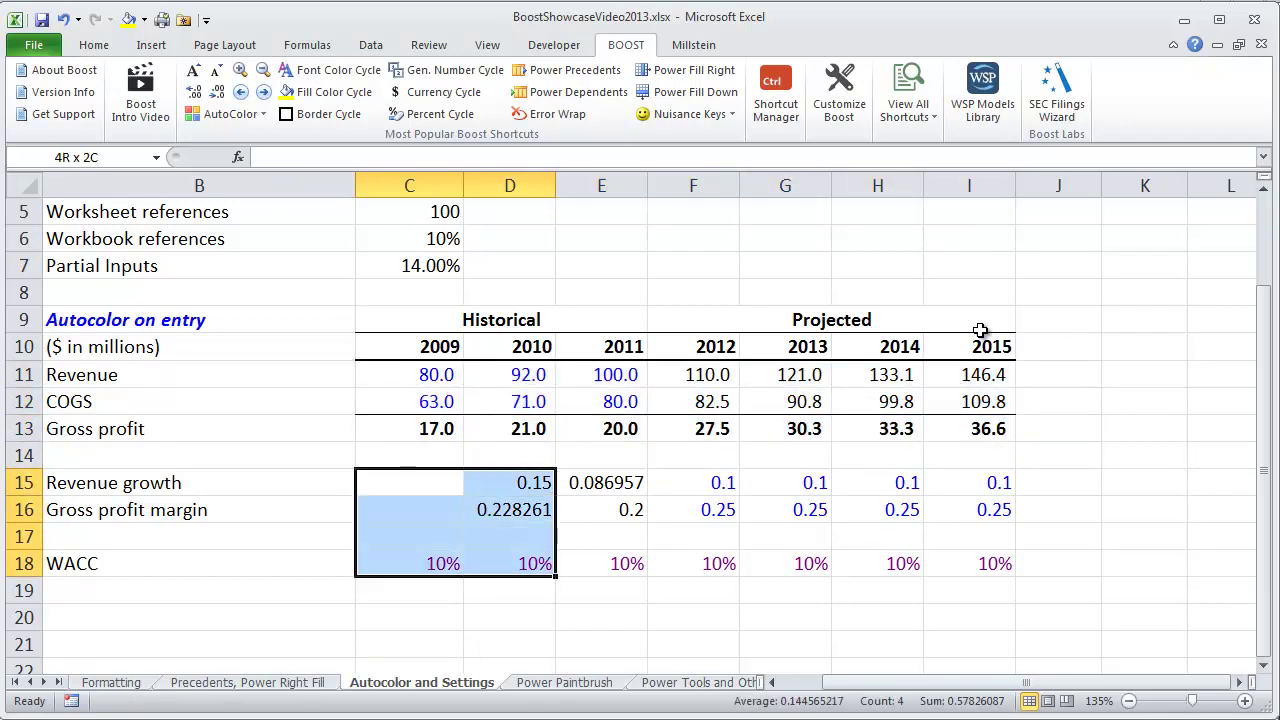
key("ctrl+shift+Right")
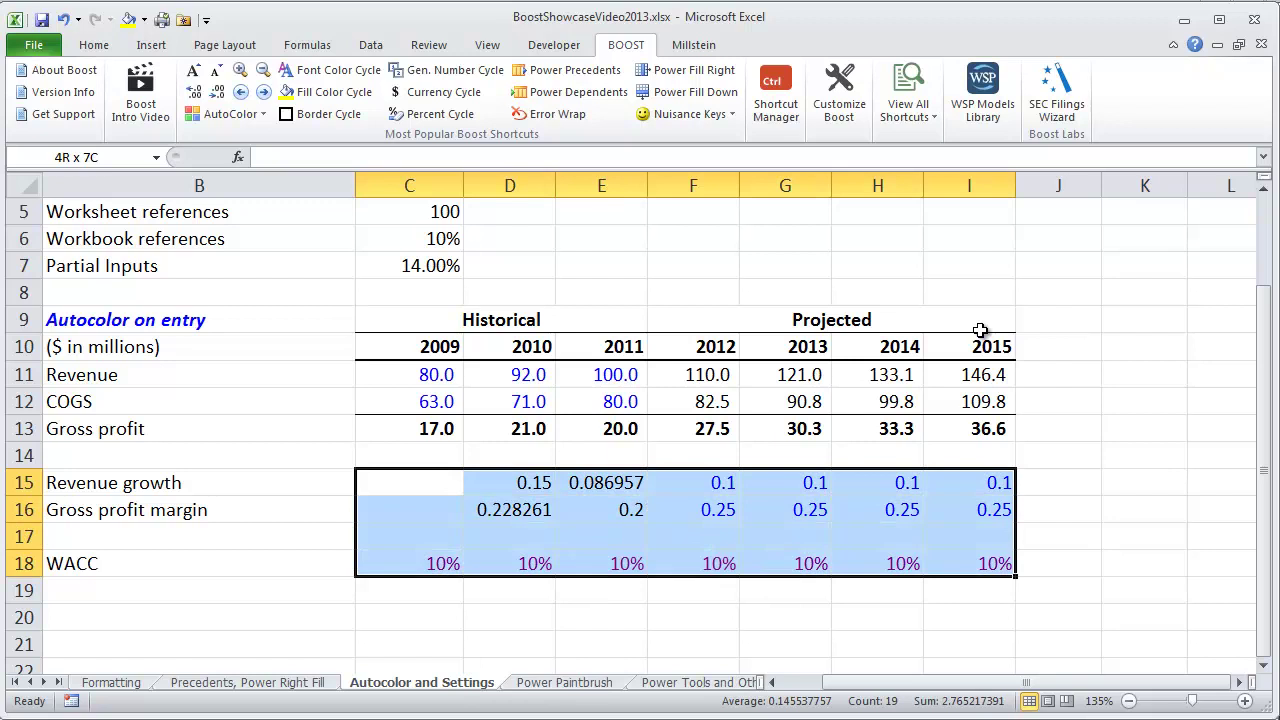
key("ctrl+shift+5")
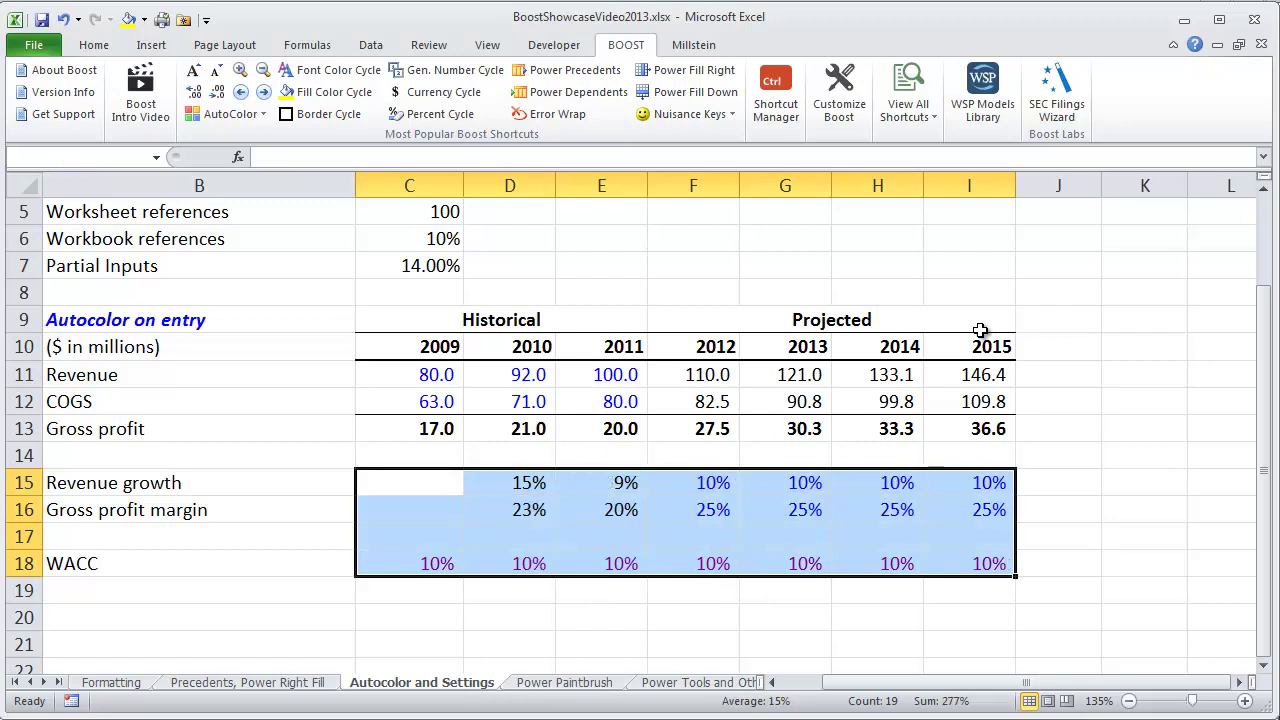
key("ctrl+shift+5")
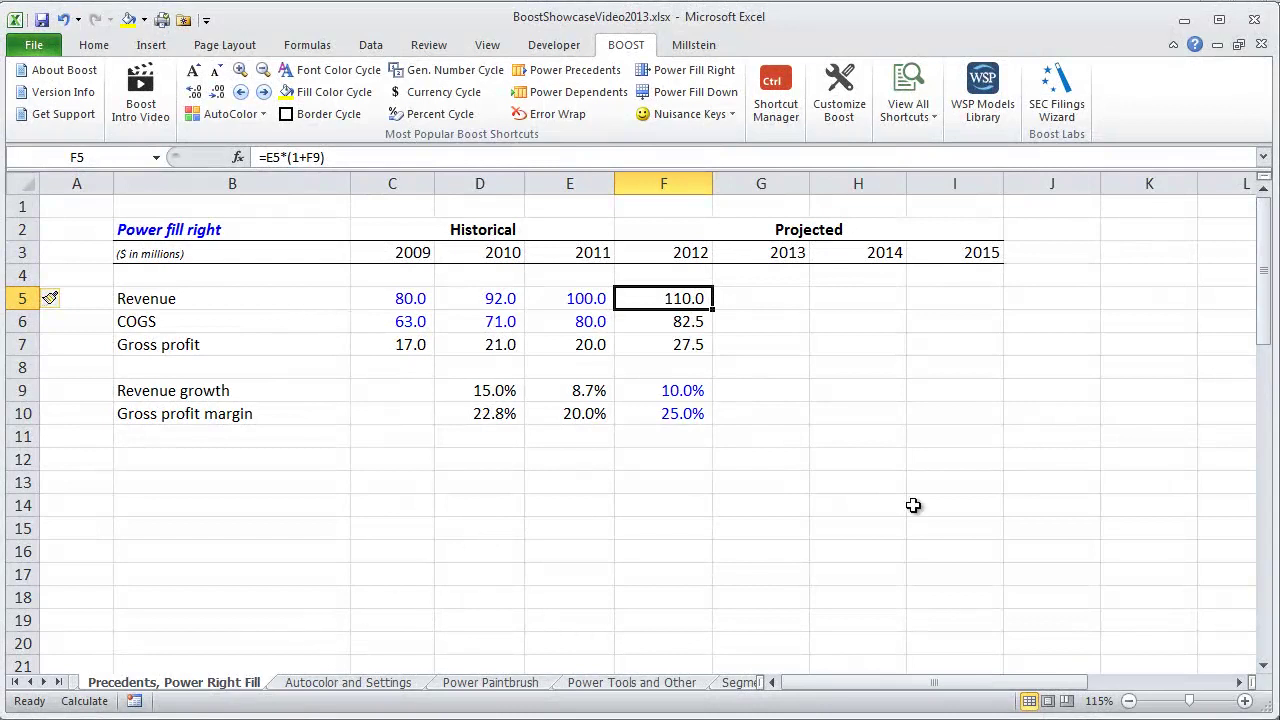
key("shift+Down")
key("shift+Down")
key("shift+Down")
key("shift+Down")
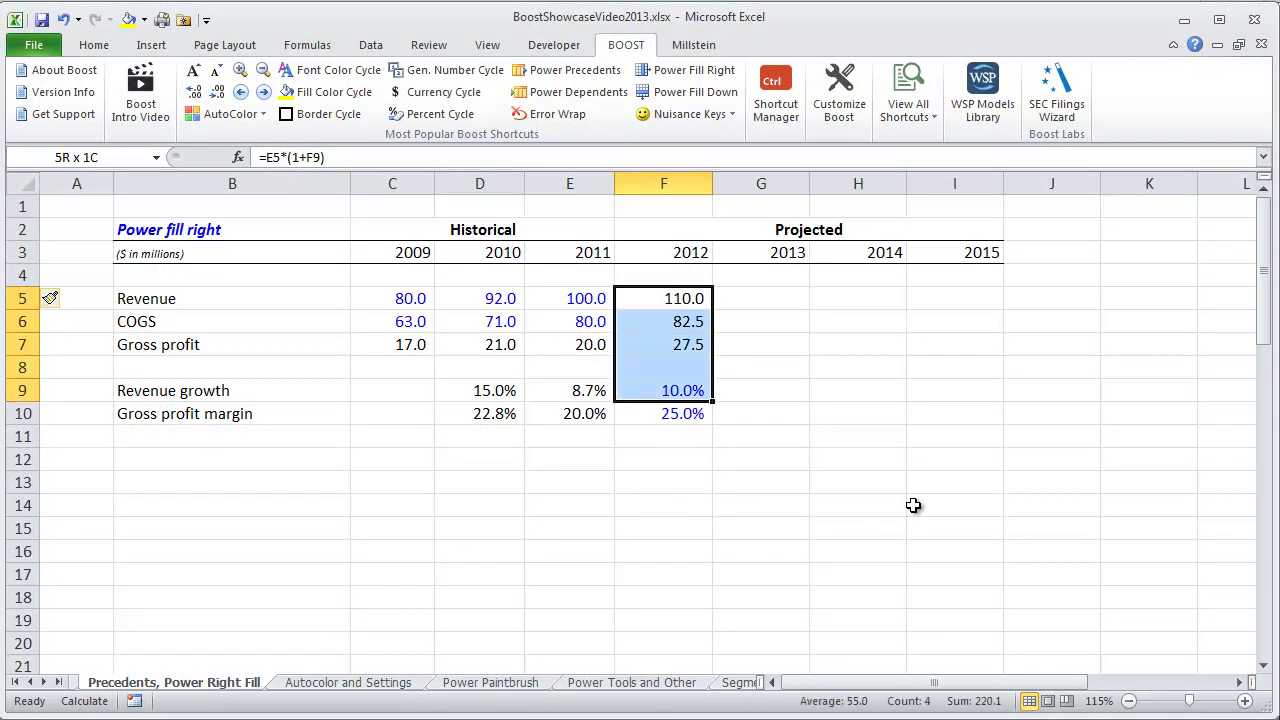
key("shift+Down")
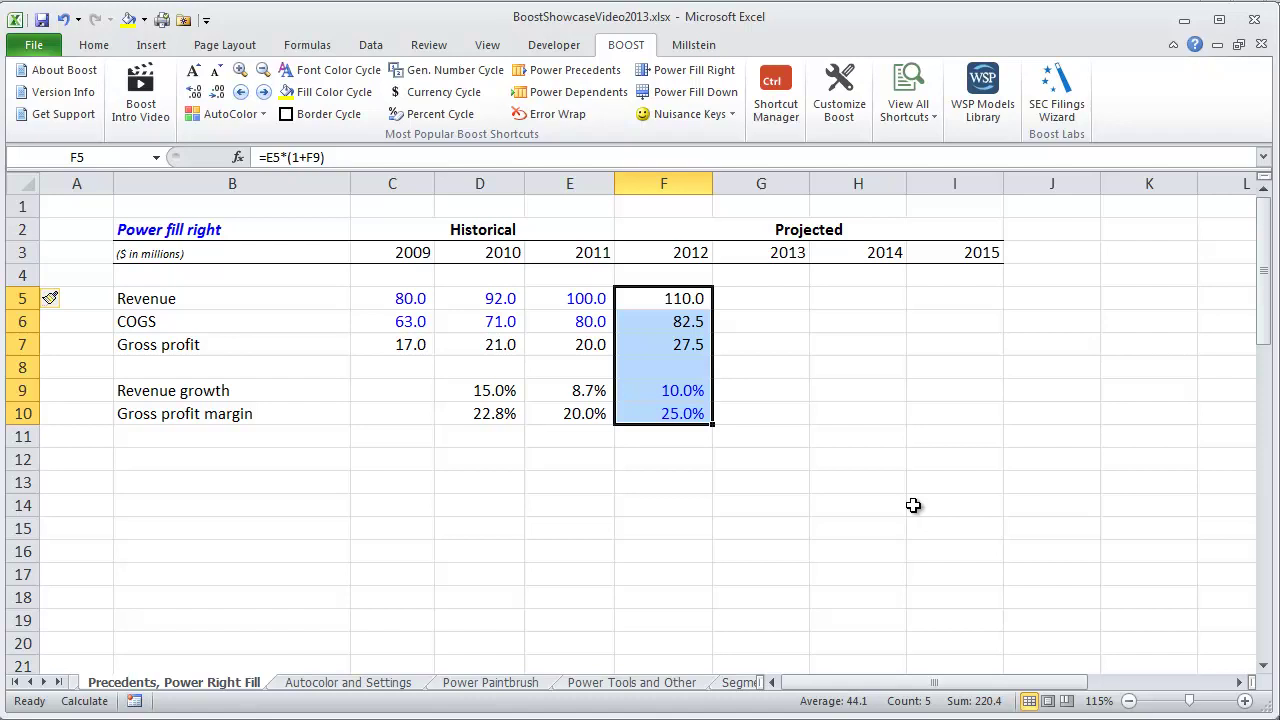
key("shift+Right")
key("shift+Right")
key("shift+Right")
key("ctrl+shift+r")
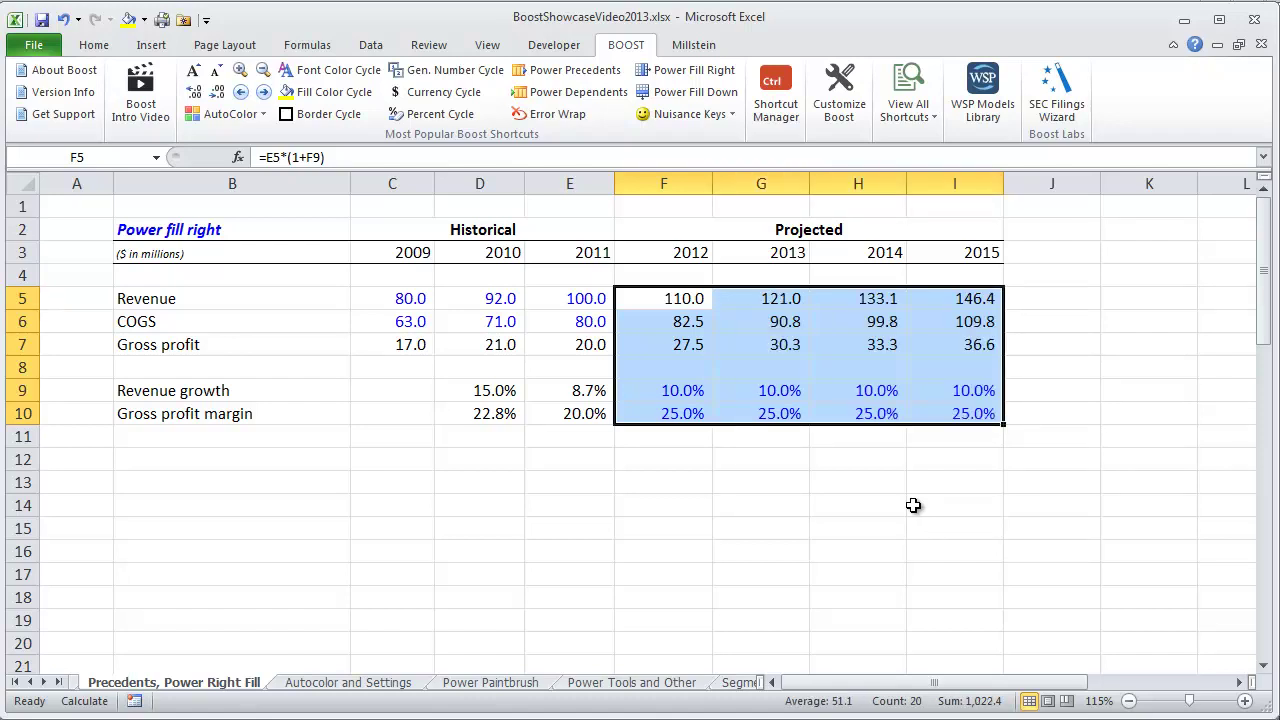
key("ctrl+z")
key("Left")
key("Right")
key("shift+Down")
key("shift+Down")
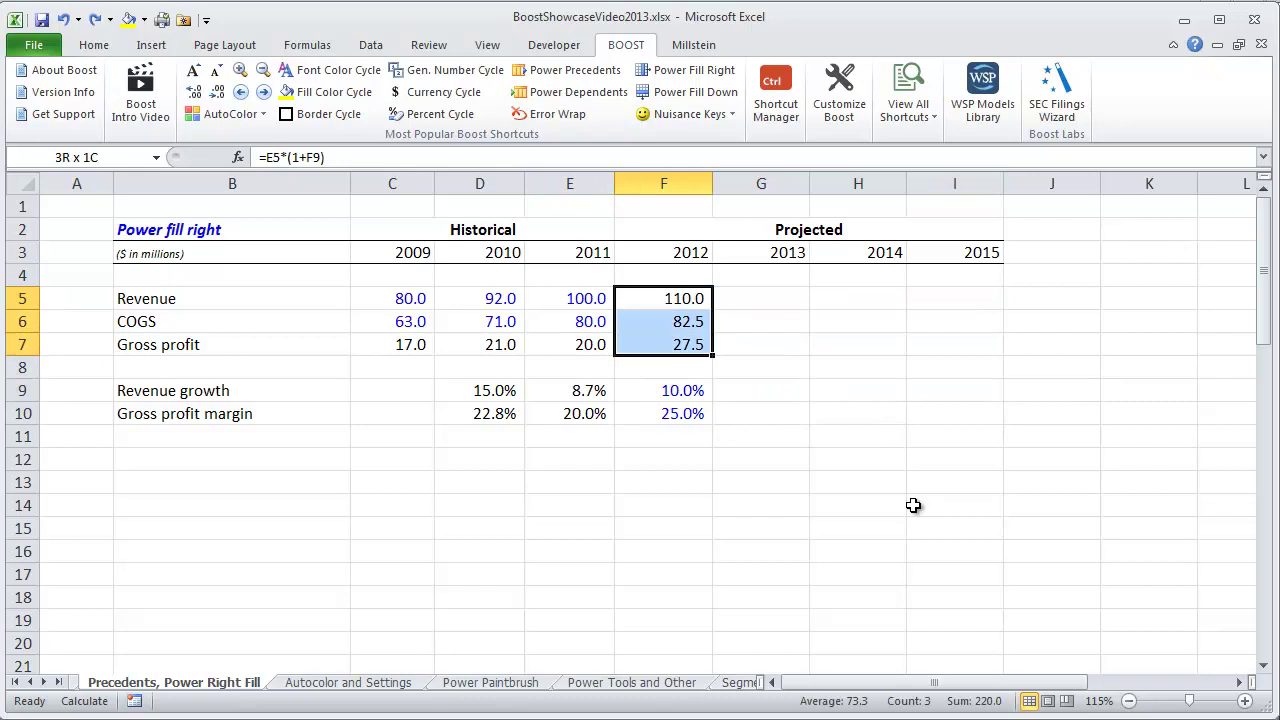
key("shift+Down")
key("shift+Down")
key("shift+Down")
key("ctrl+shift+r")
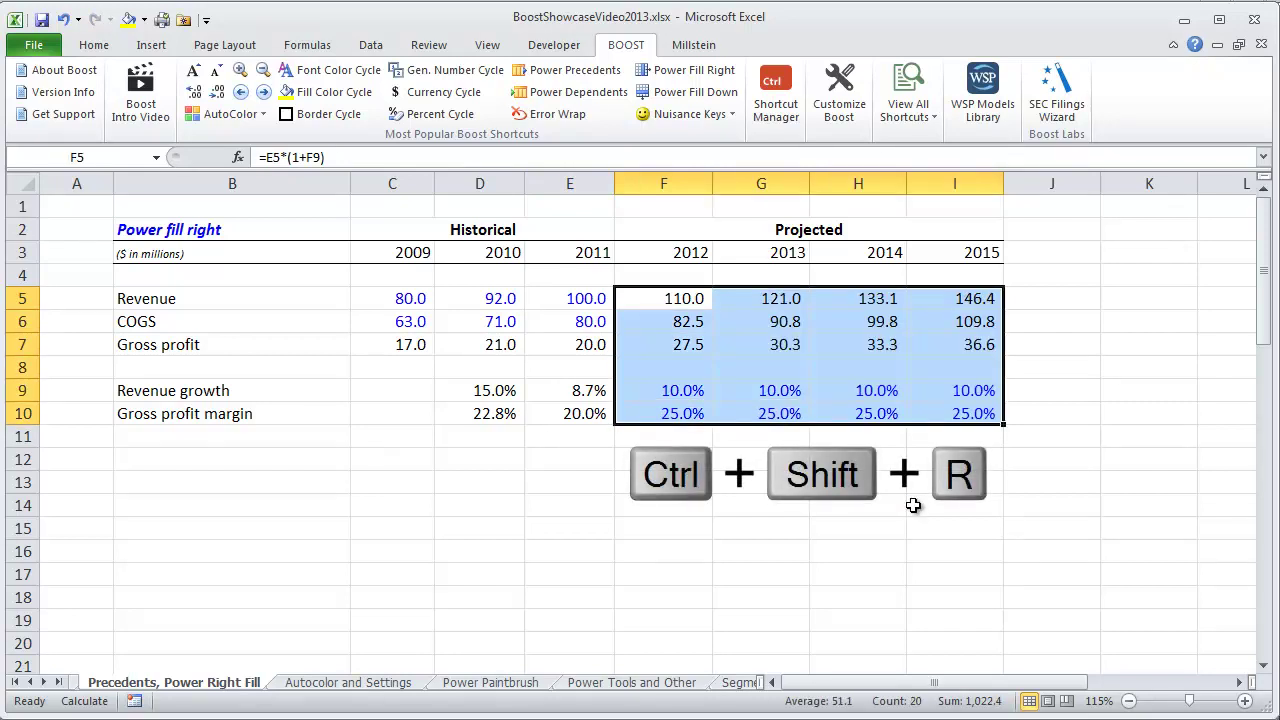
key("ctrl+z")
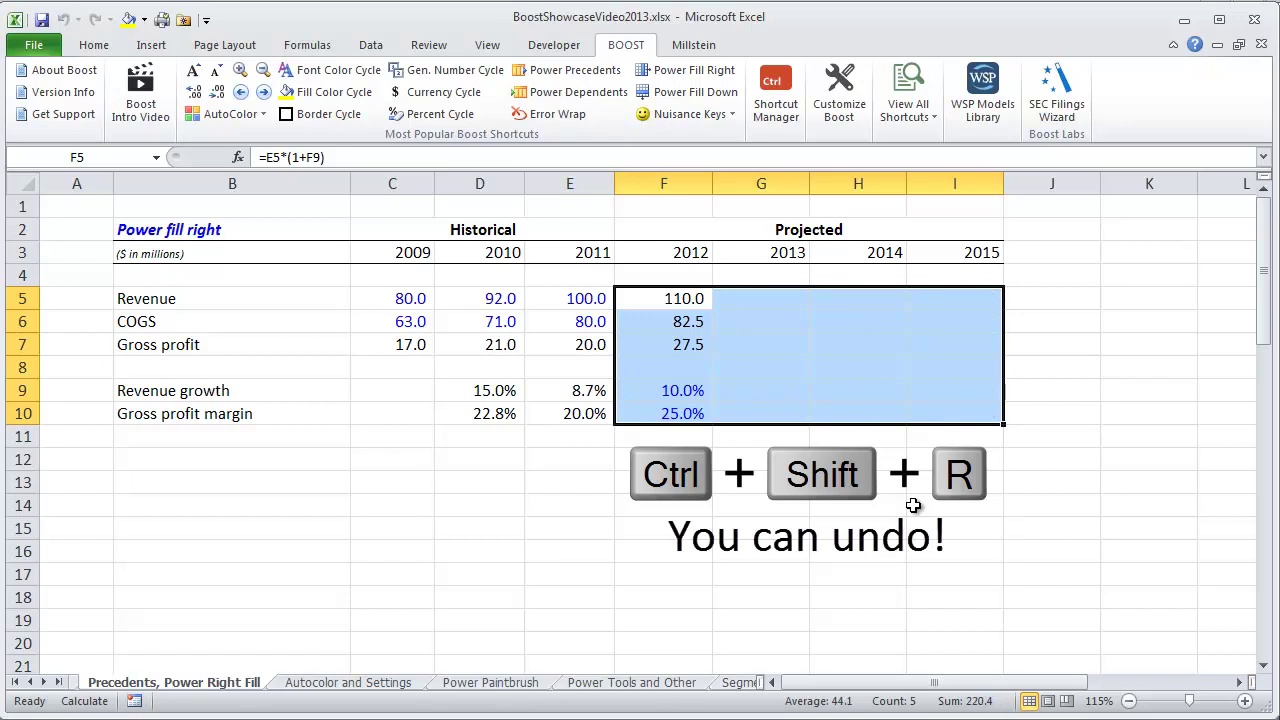
key("Down")
key("Down")
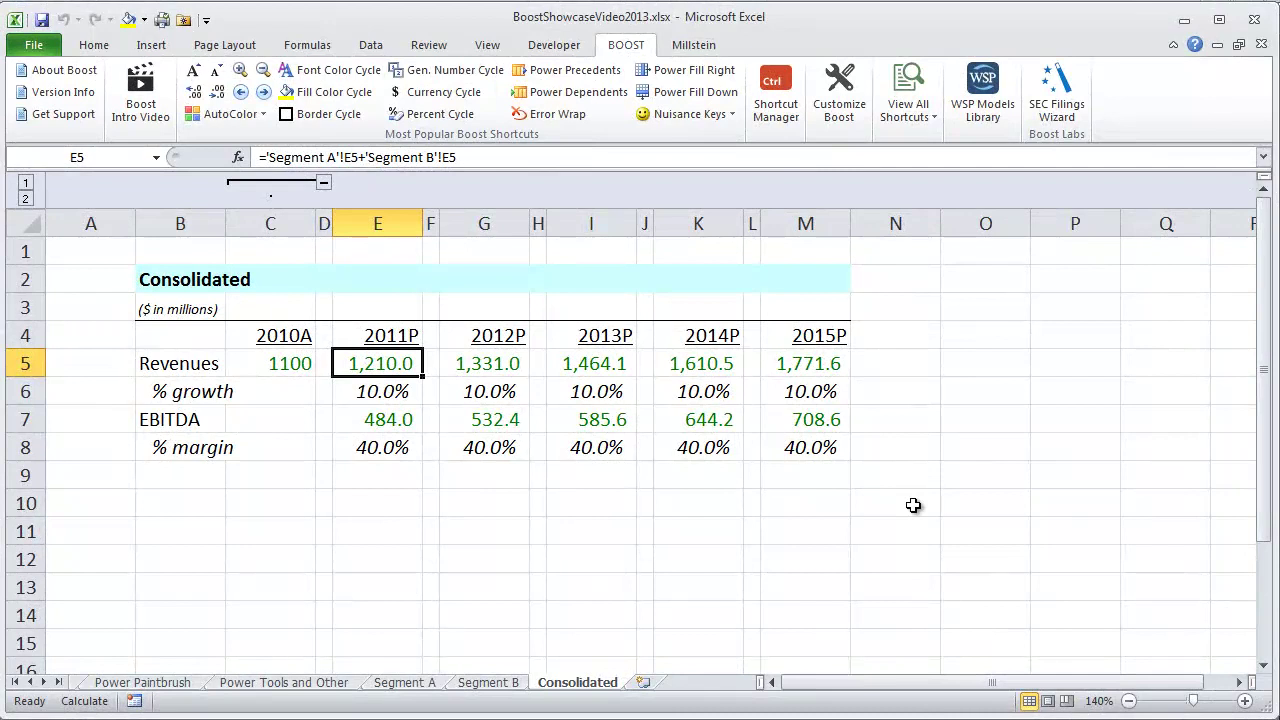
key("Right")
key("Right")
key("Right")
key("Right")
key("Right")
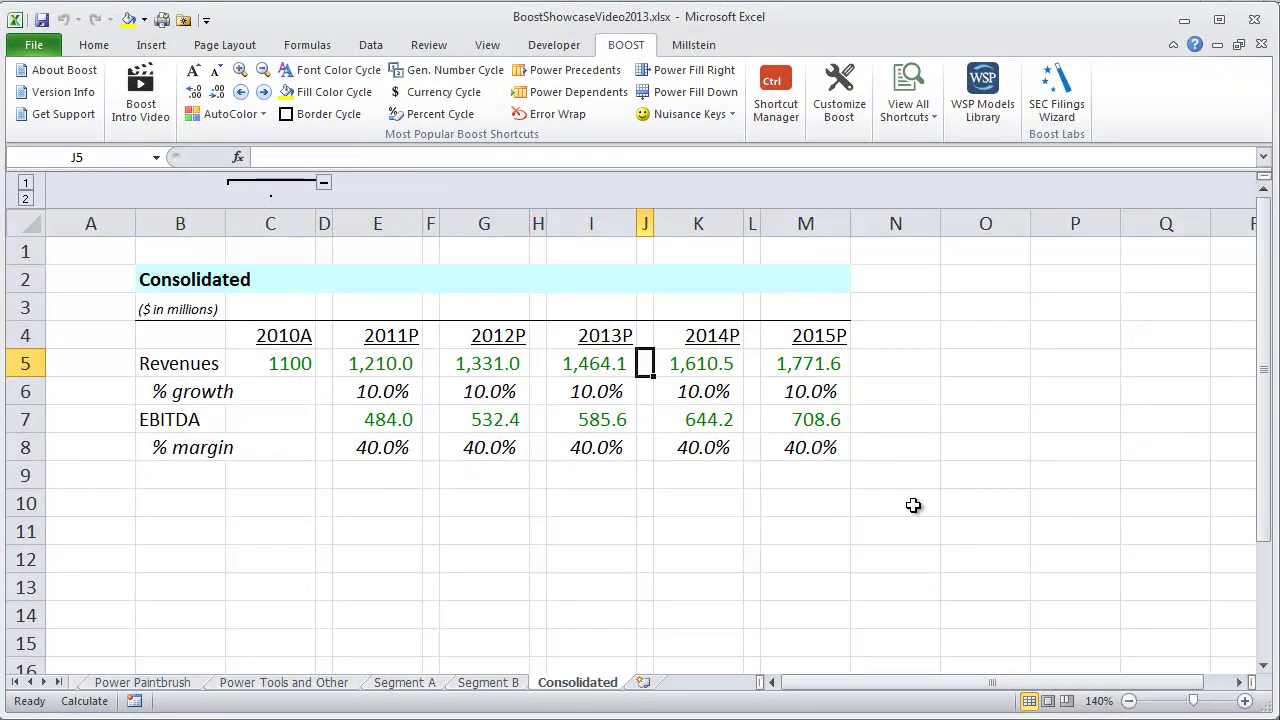
key("Right")
key("Right")
key("Right")
key("F2")
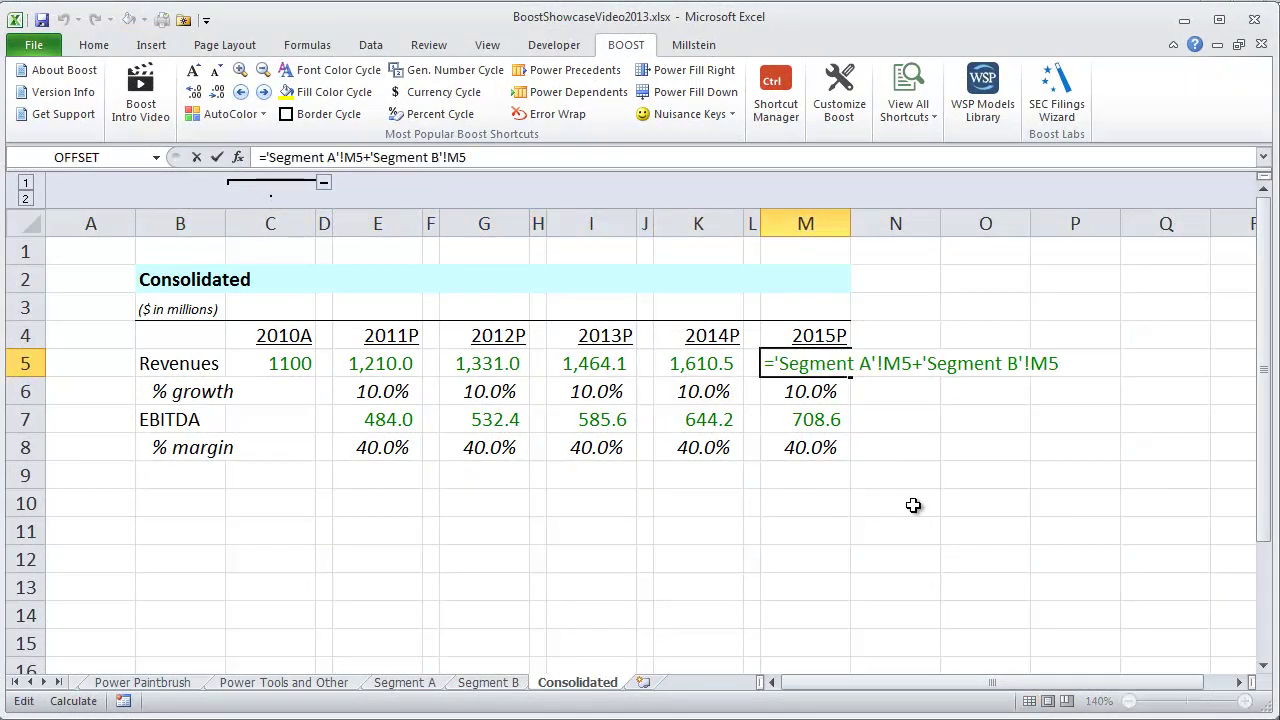
key("Escape")
key("Down")
key("Down")
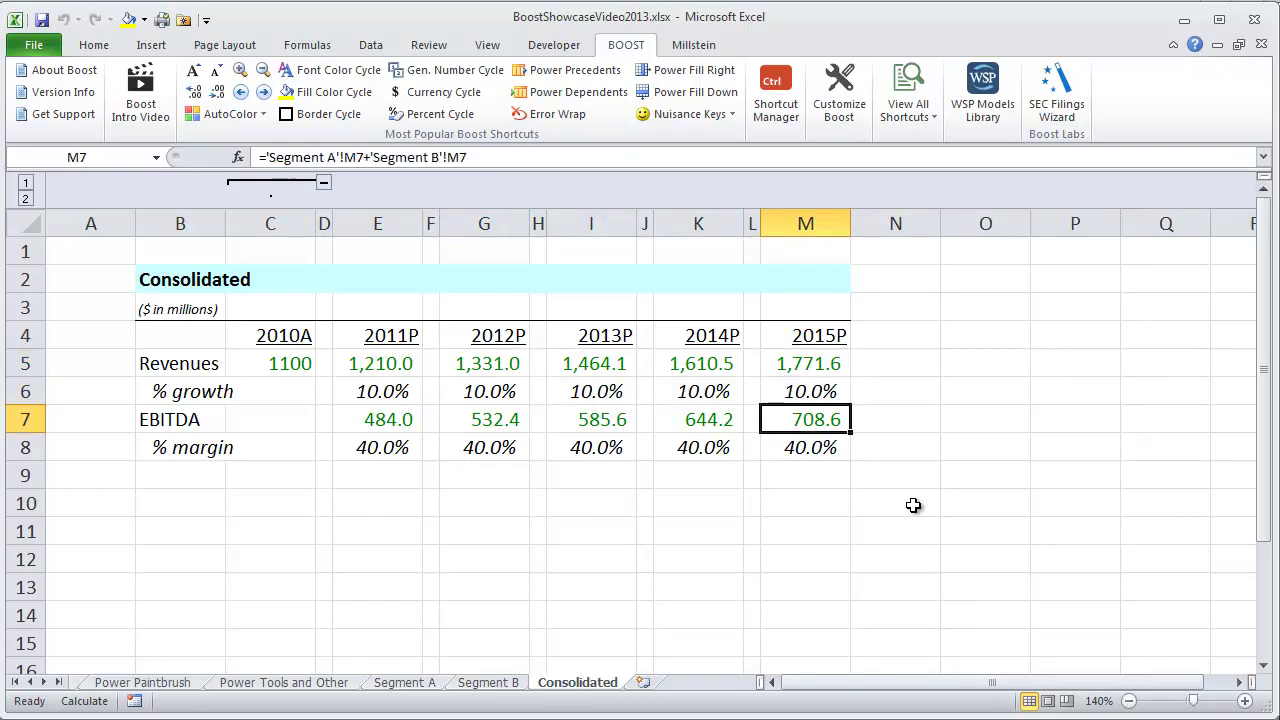
key("F2")
key("Escape")
key("Up")
key("Up")
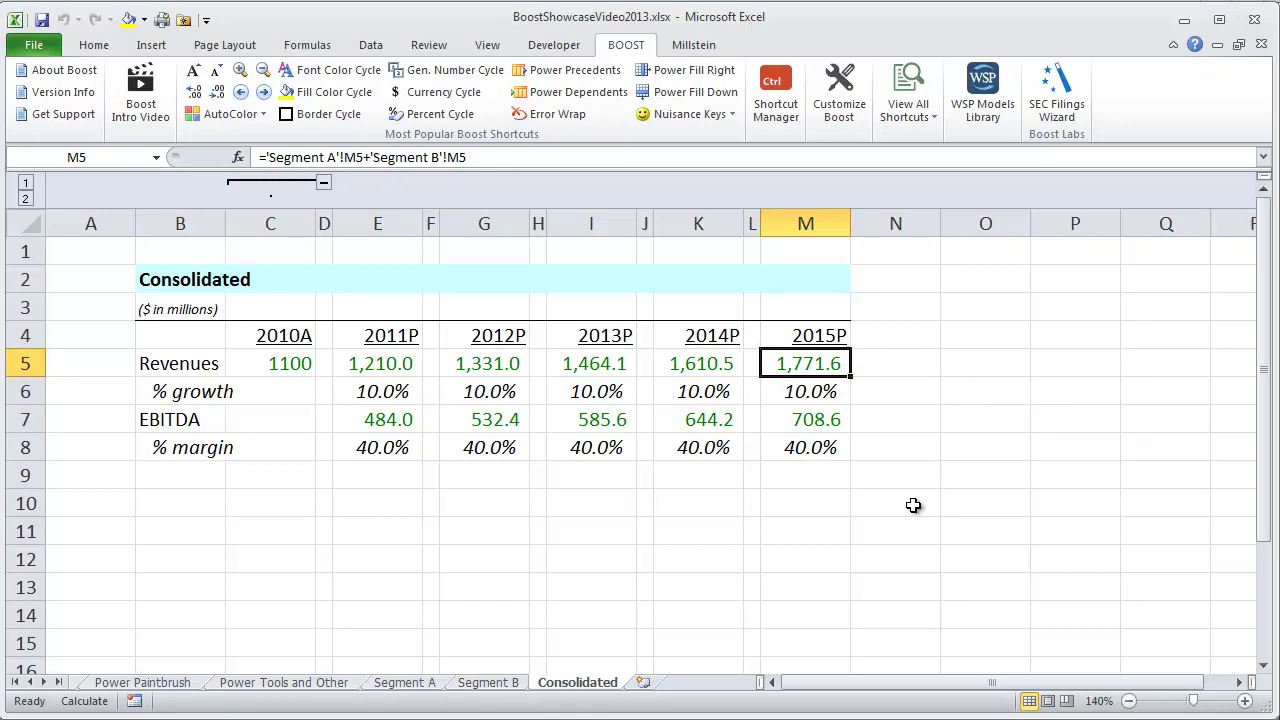
key("ctrl+shift+bracketleft")
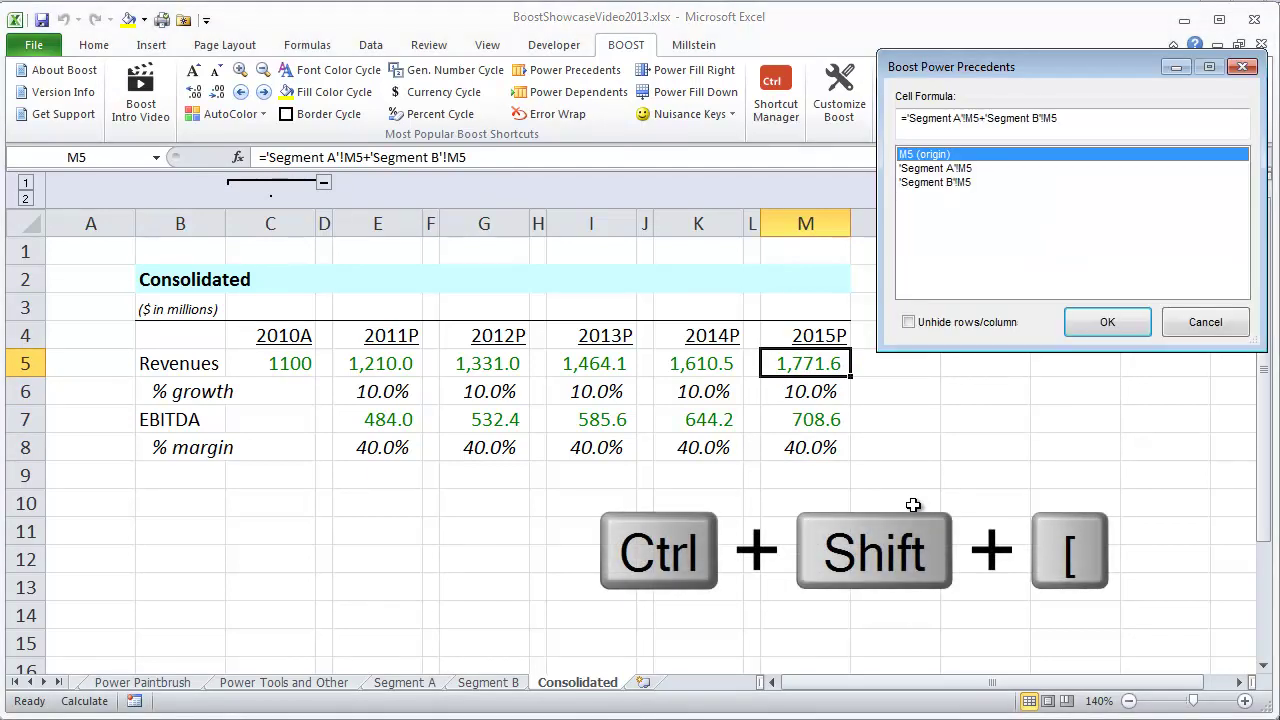
left_click_drag(1007, 70, 993, 271)
key("Down")
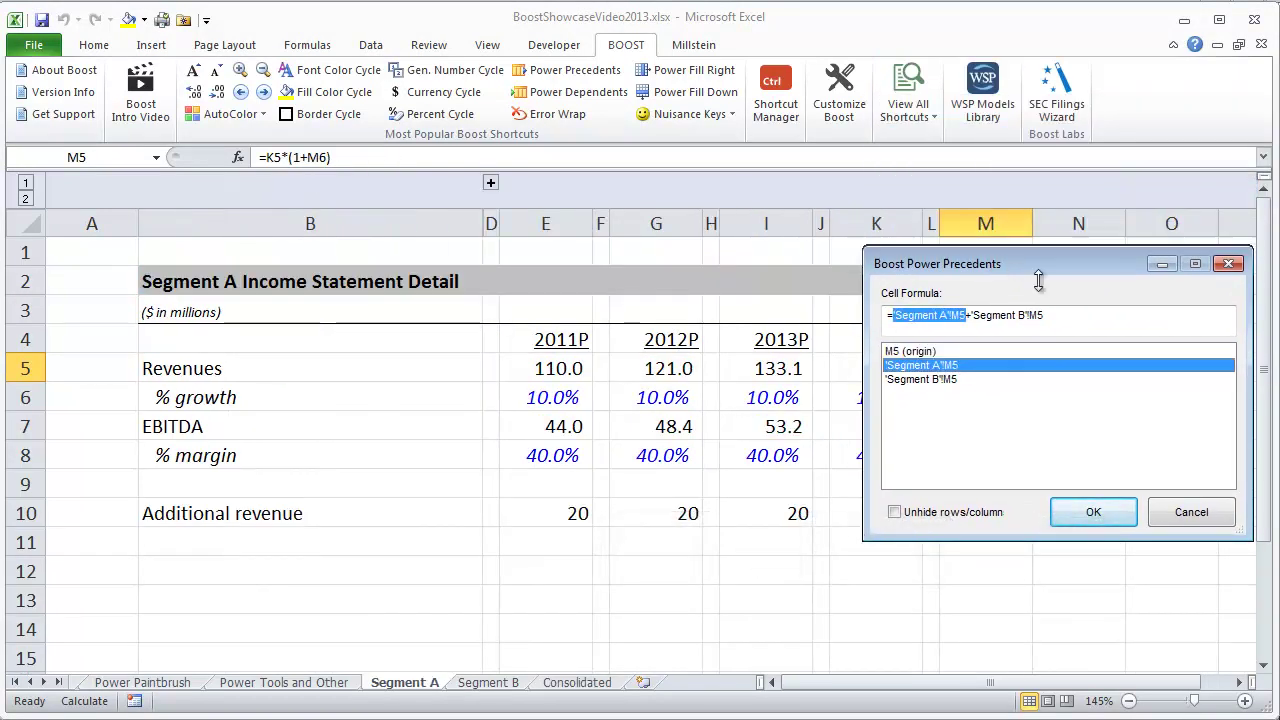
mouse_move(1006, 268)
left_mouse_down()
mouse_move(305, 277)
mouse_move(302, 87)
left_mouse_up()
left_click_drag(433, 287, 434, 326)
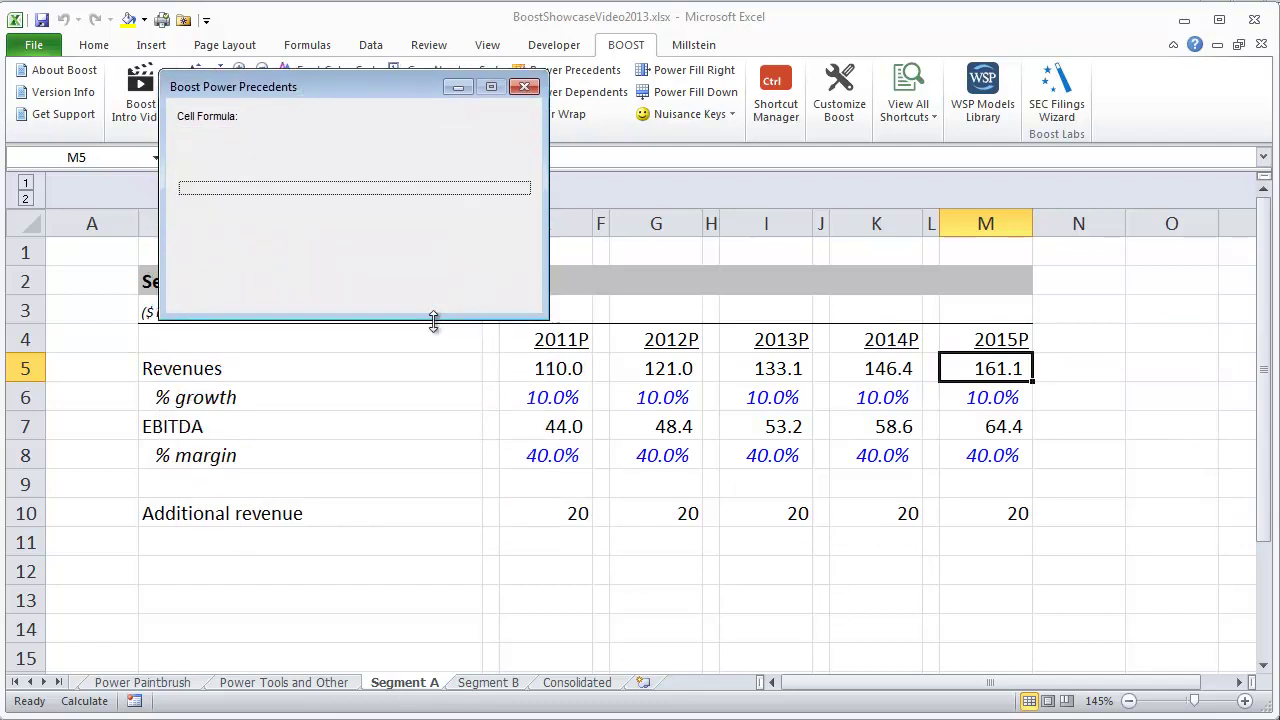
key("Down")
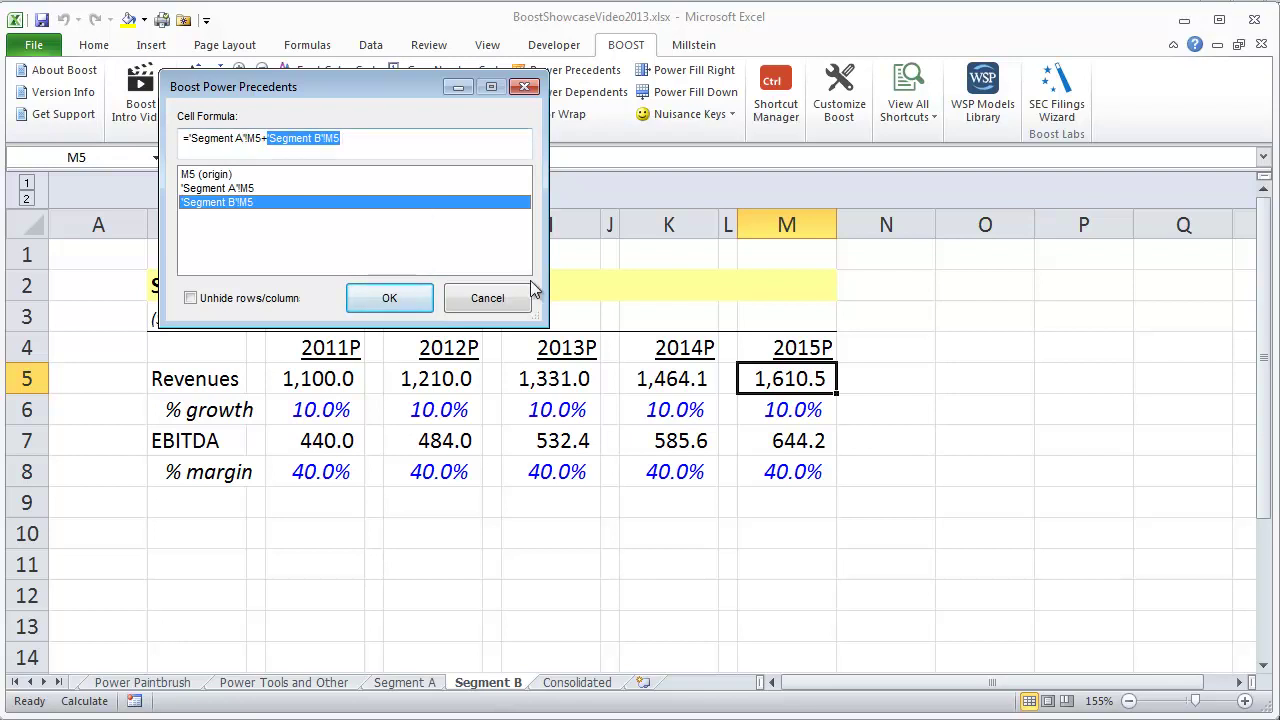
key("Up")
key("Up")
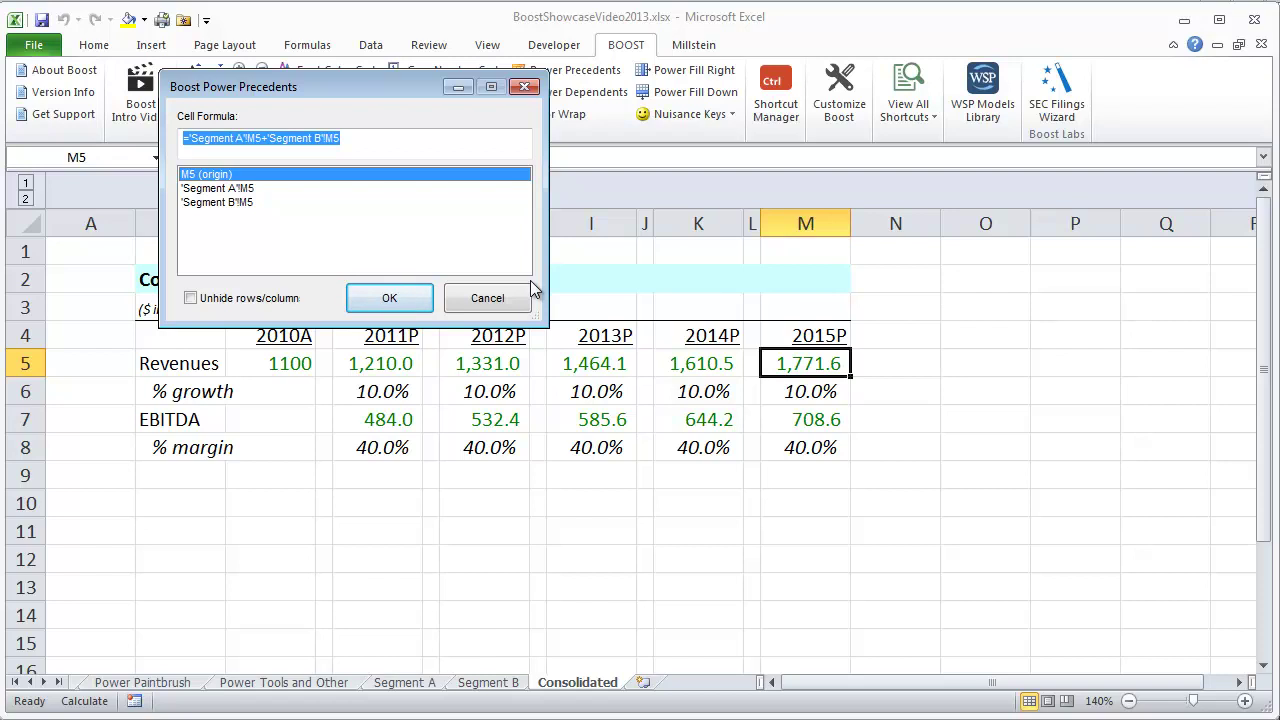
key("Down")
key("Return")
key("ctrl+Page_Down")
key("ctrl+Page_Down")
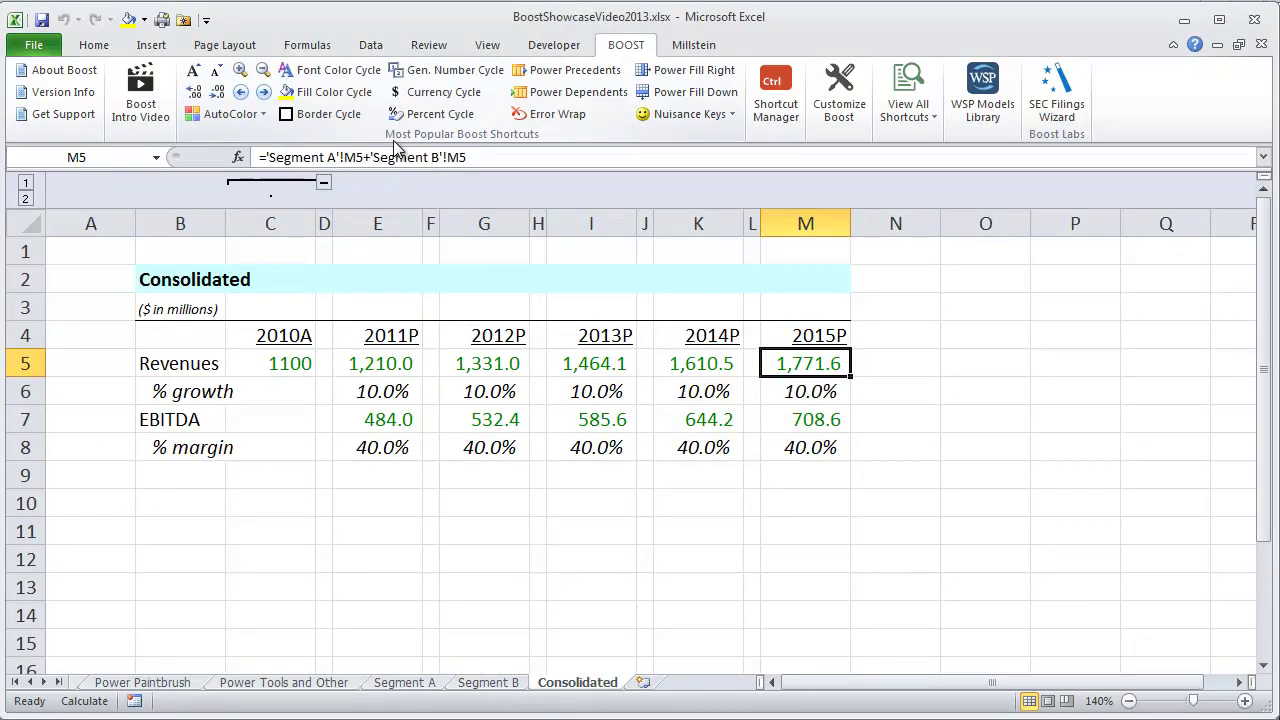
left_click(997, 108)
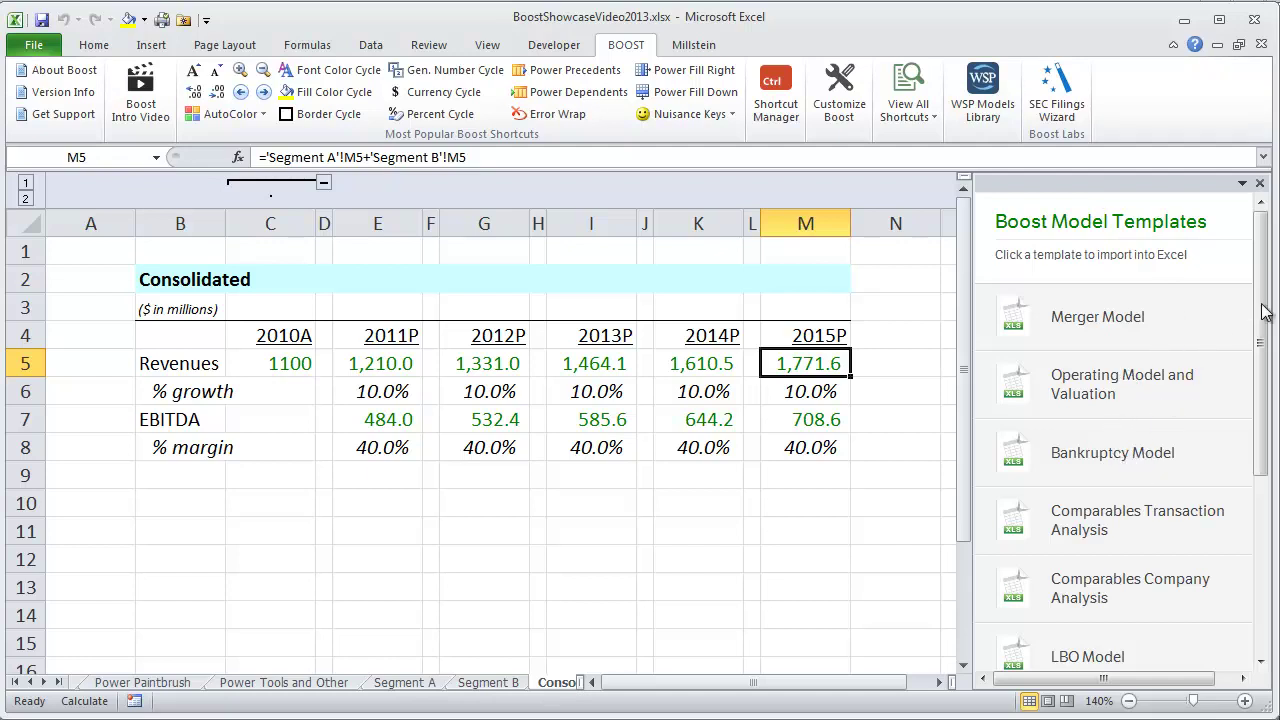
left_click(1107, 323)
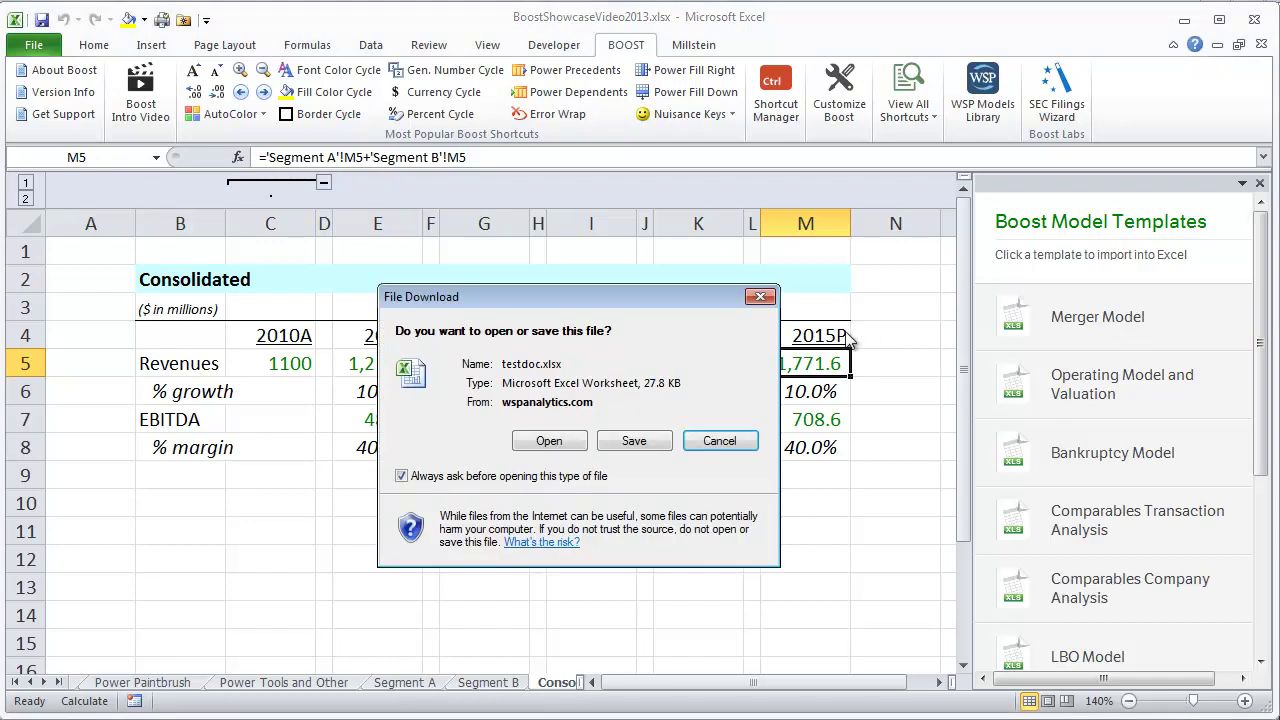
left_click(721, 448)
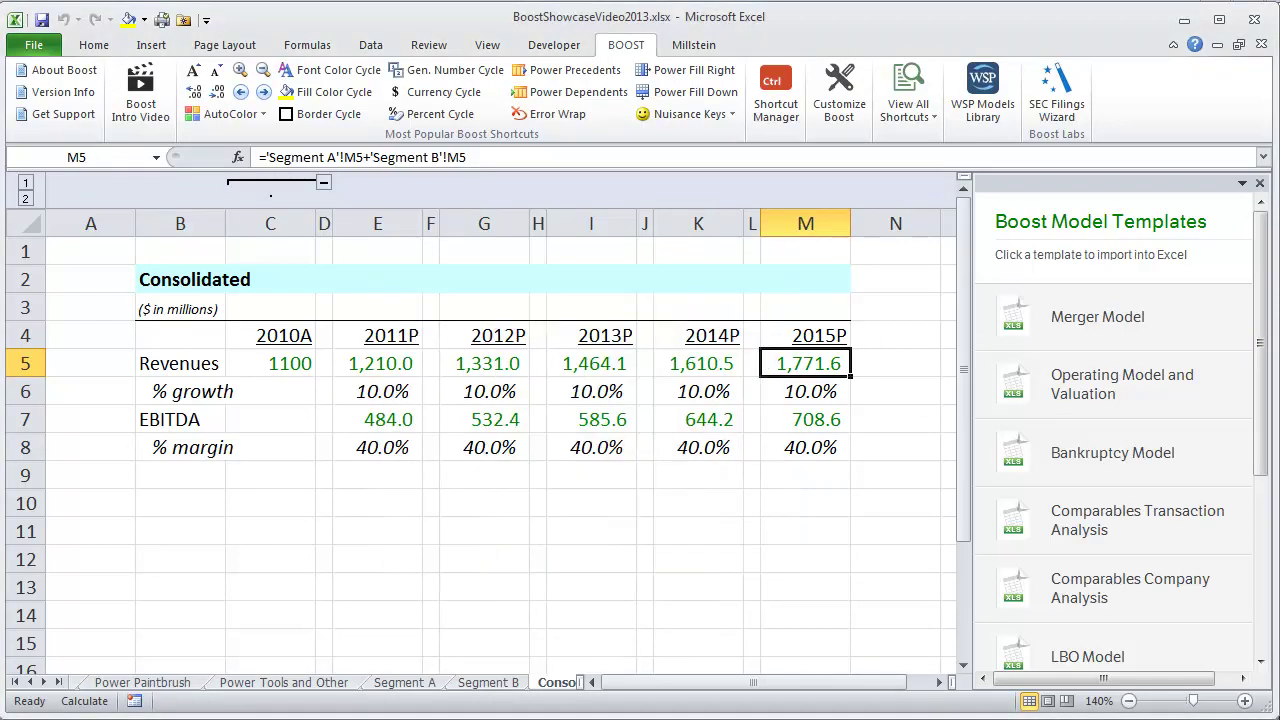
left_click_drag(1262, 365, 1247, 513)
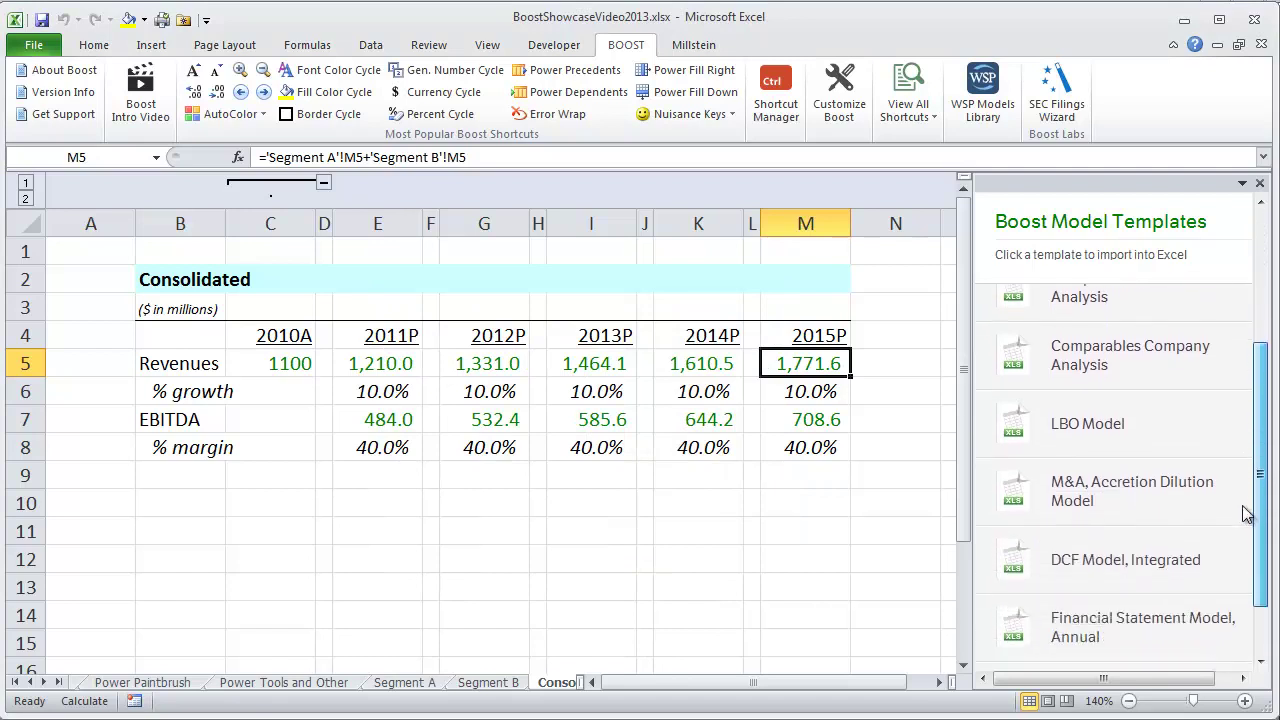
scroll(1245, 540, "down", 1)
scroll(1245, 571, "up", 3)
scroll(1245, 571, "up", 1)
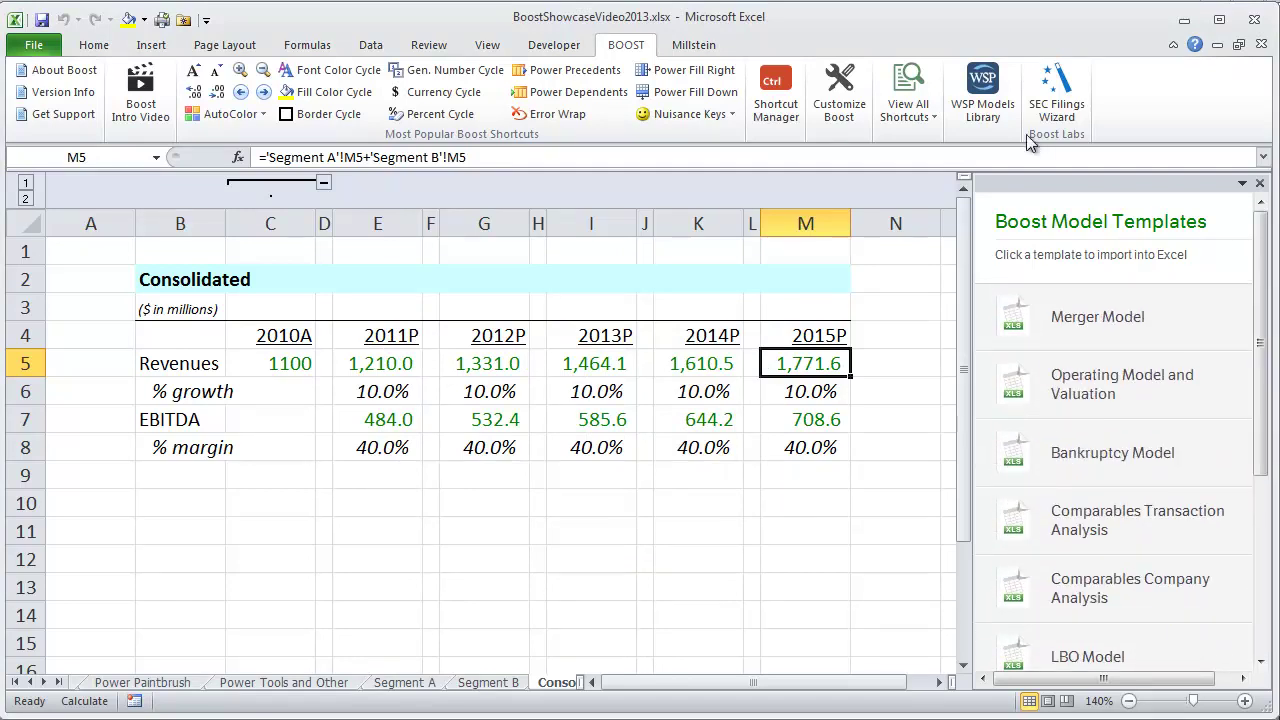
left_click(1259, 184)
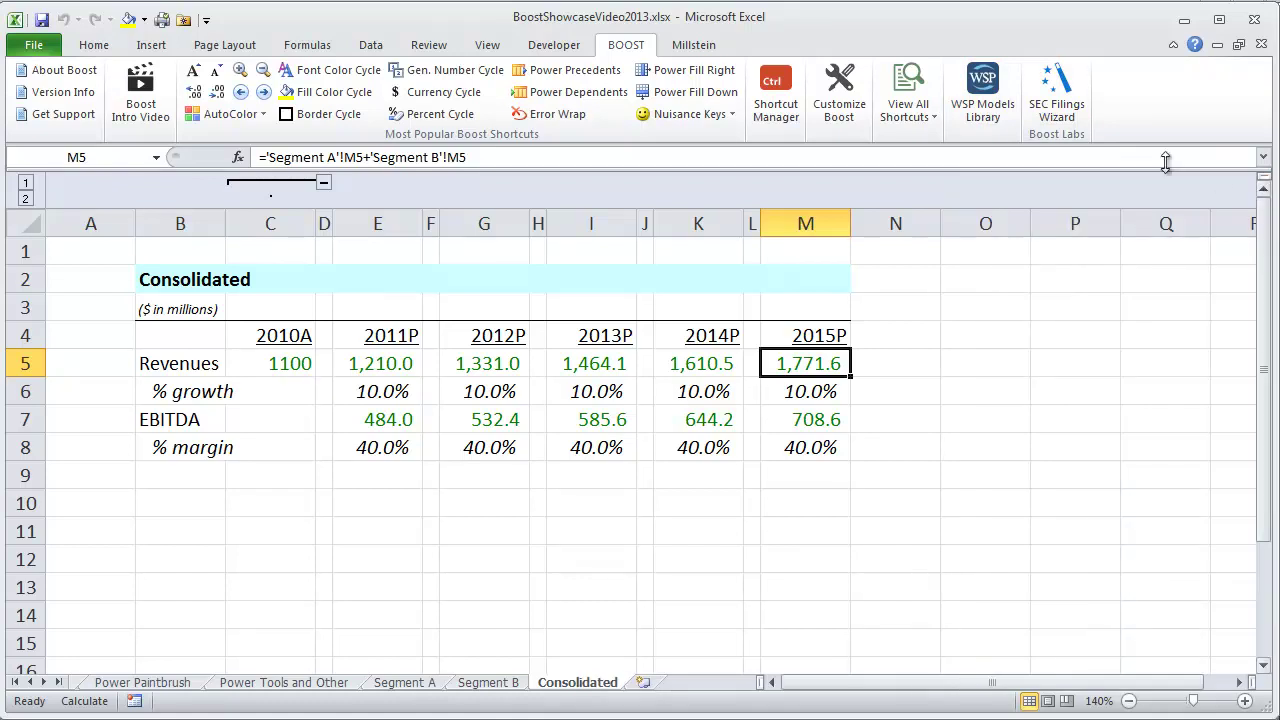
Look up the latest 10-K filing for ticker GOOG in the SEC Filings Wizard.
left_click(1068, 120)
mouse_move(948, 210)
left_mouse_down()
mouse_move(979, 182)
mouse_move(1009, 54)
left_mouse_up()
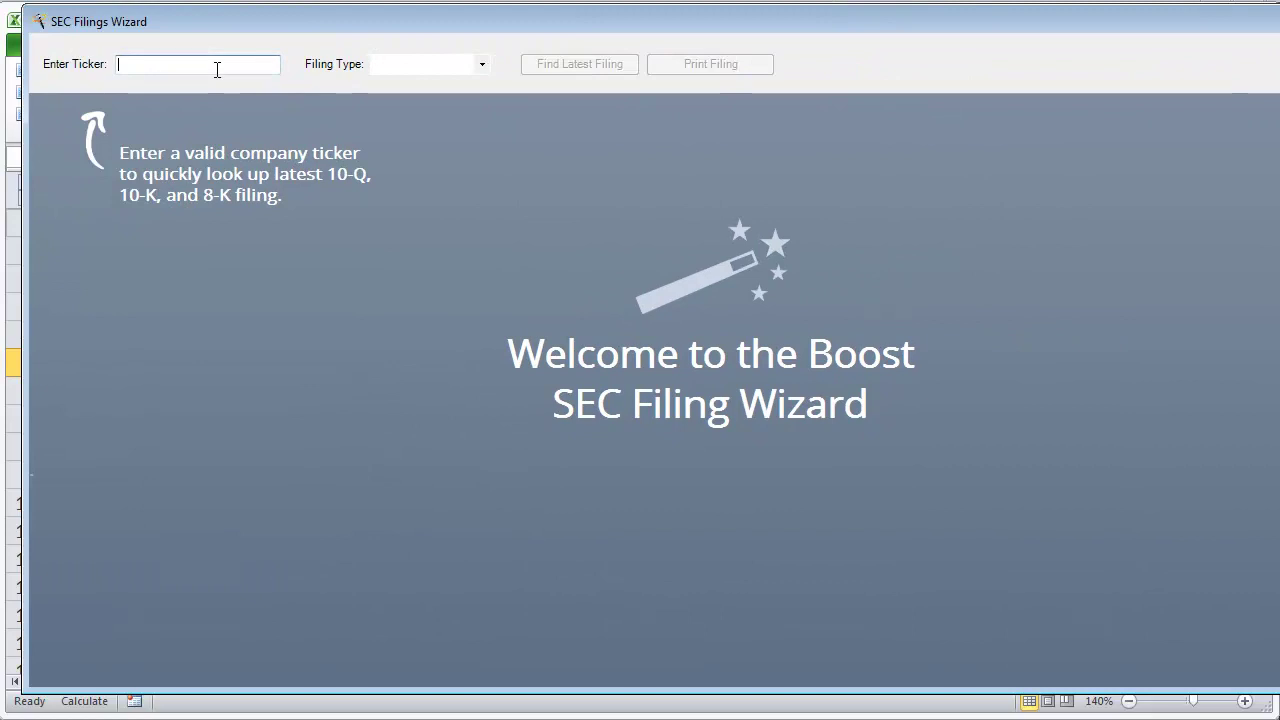
type("GOOG")
key("Tab")
key("Down")
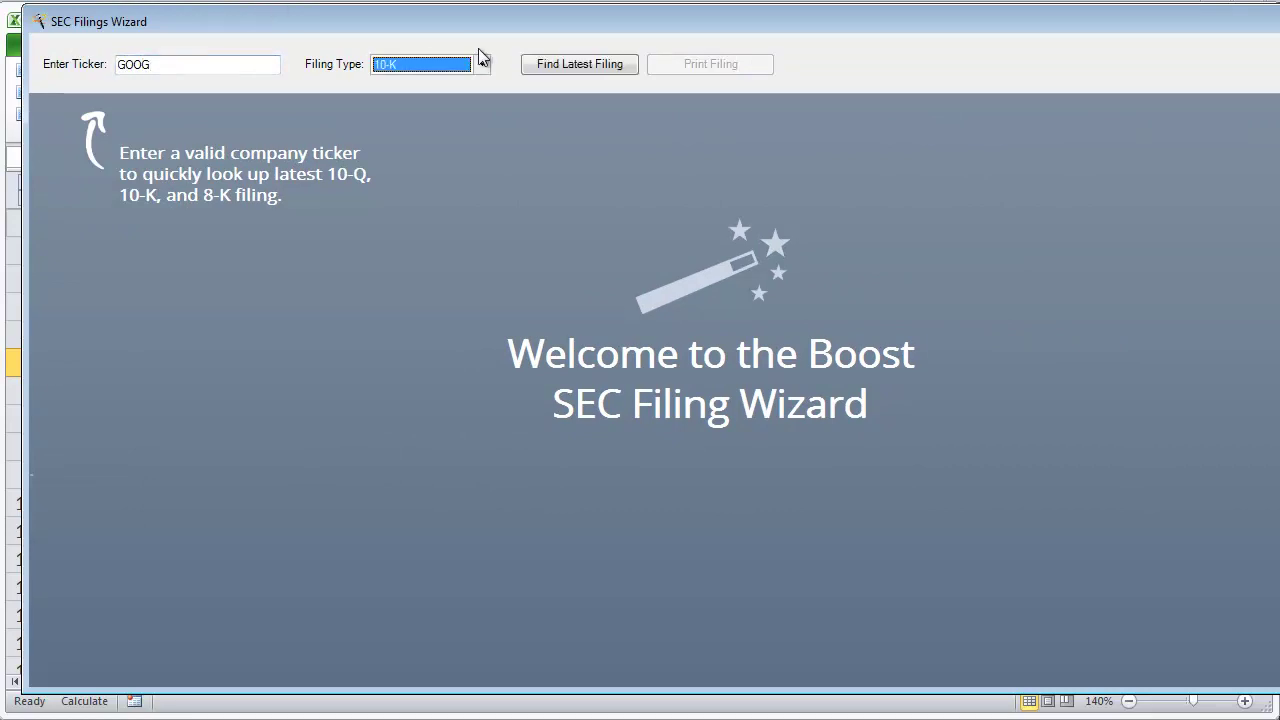
left_click(586, 67)
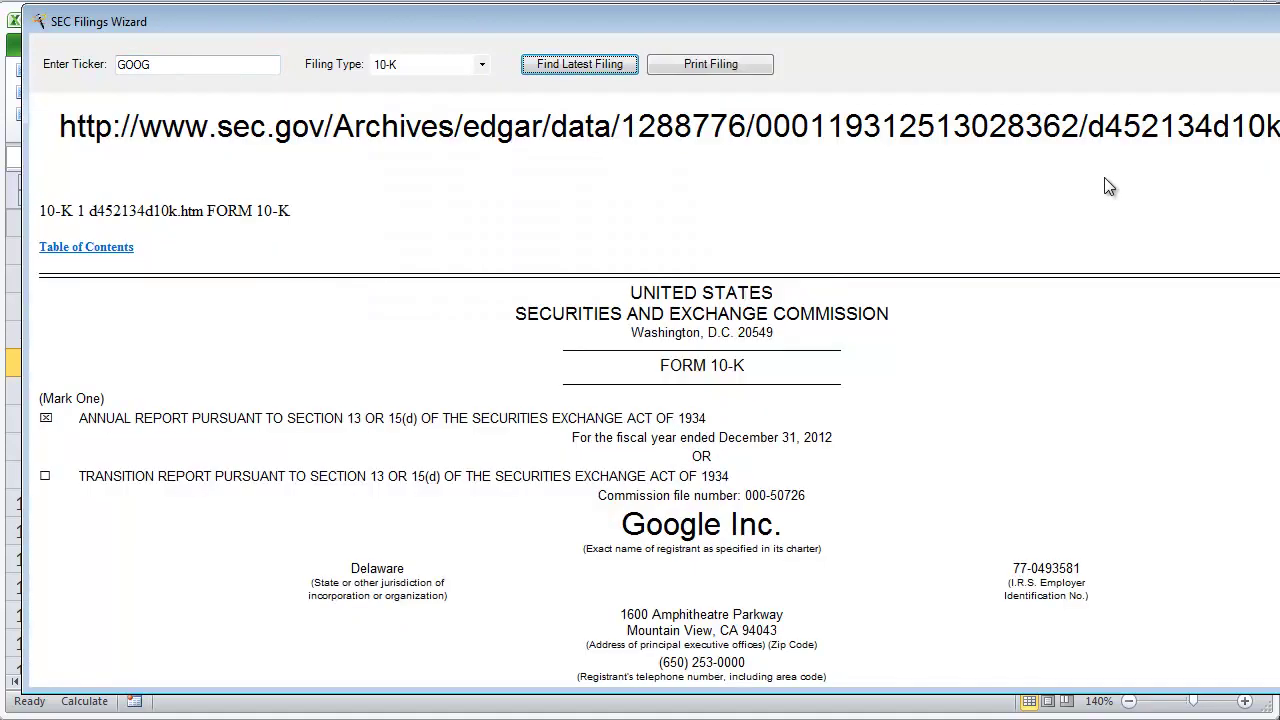
Scroll through Google's fiscal 2012 10-K document.
scroll(697, 513, "down", 5)
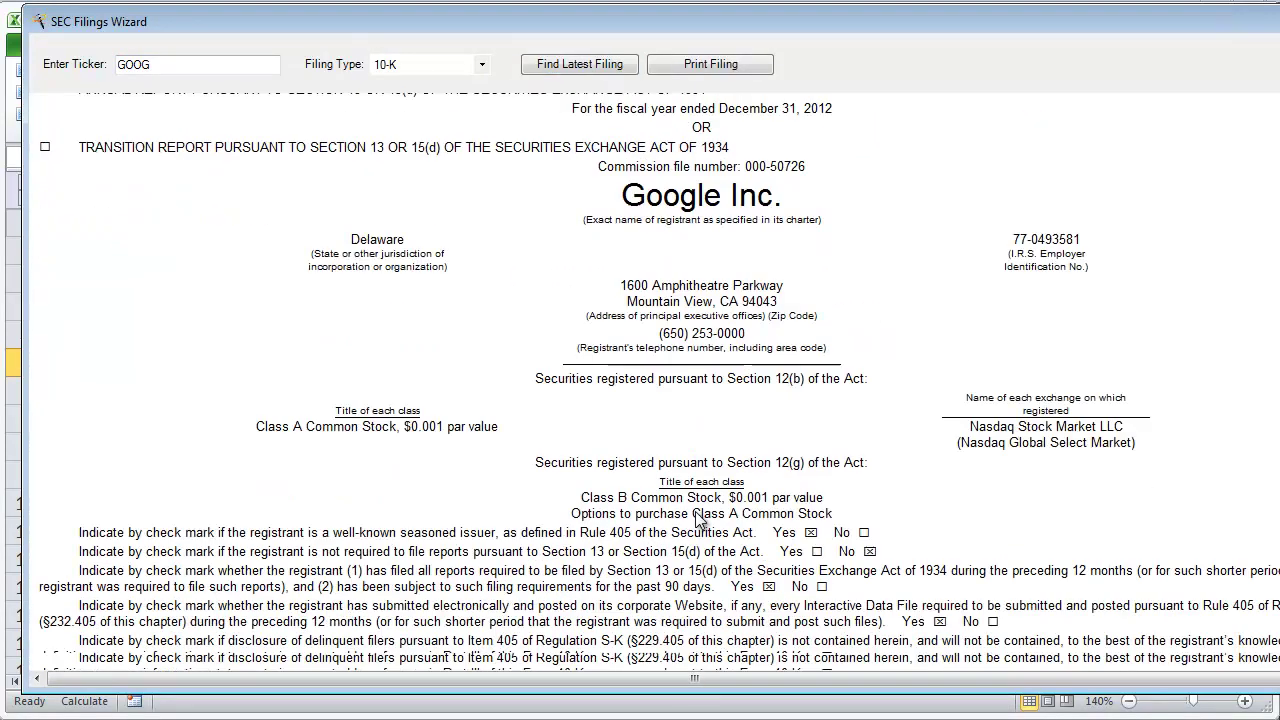
scroll(697, 513, "down", 2)
scroll(697, 513, "down", 3)
scroll(697, 513, "down", 4)
scroll(696, 514, "down", 4)
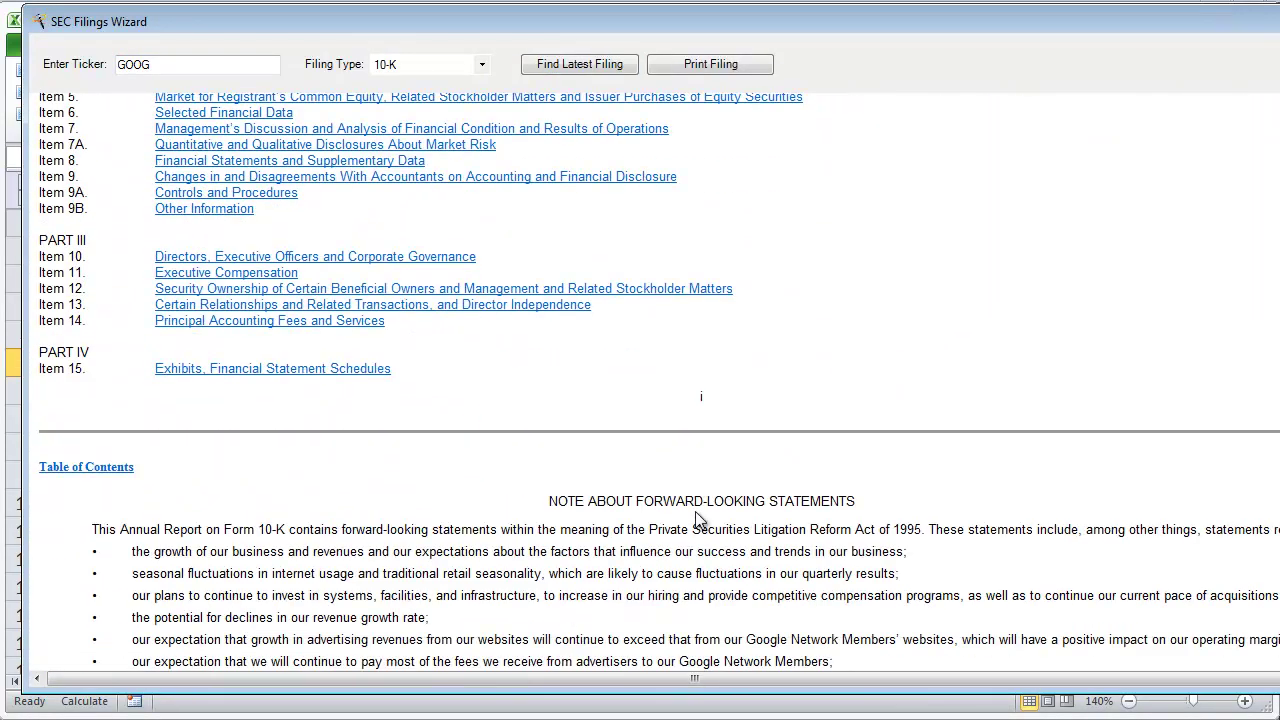
scroll(696, 514, "down", 4)
scroll(696, 514, "down", 5)
scroll(696, 514, "down", 5)
scroll(697, 520, "down", 5)
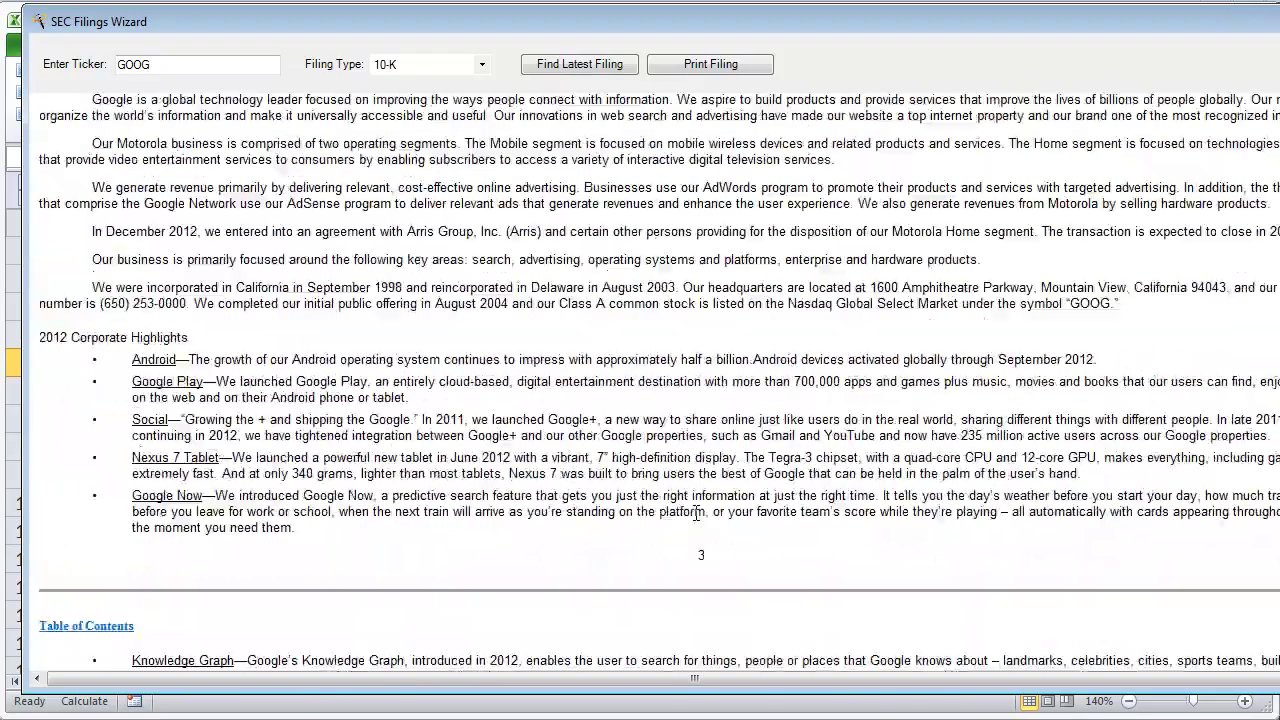
scroll(697, 520, "down", 4)
scroll(697, 520, "down", 4)
scroll(697, 520, "down", 4)
scroll(697, 520, "down", 4)
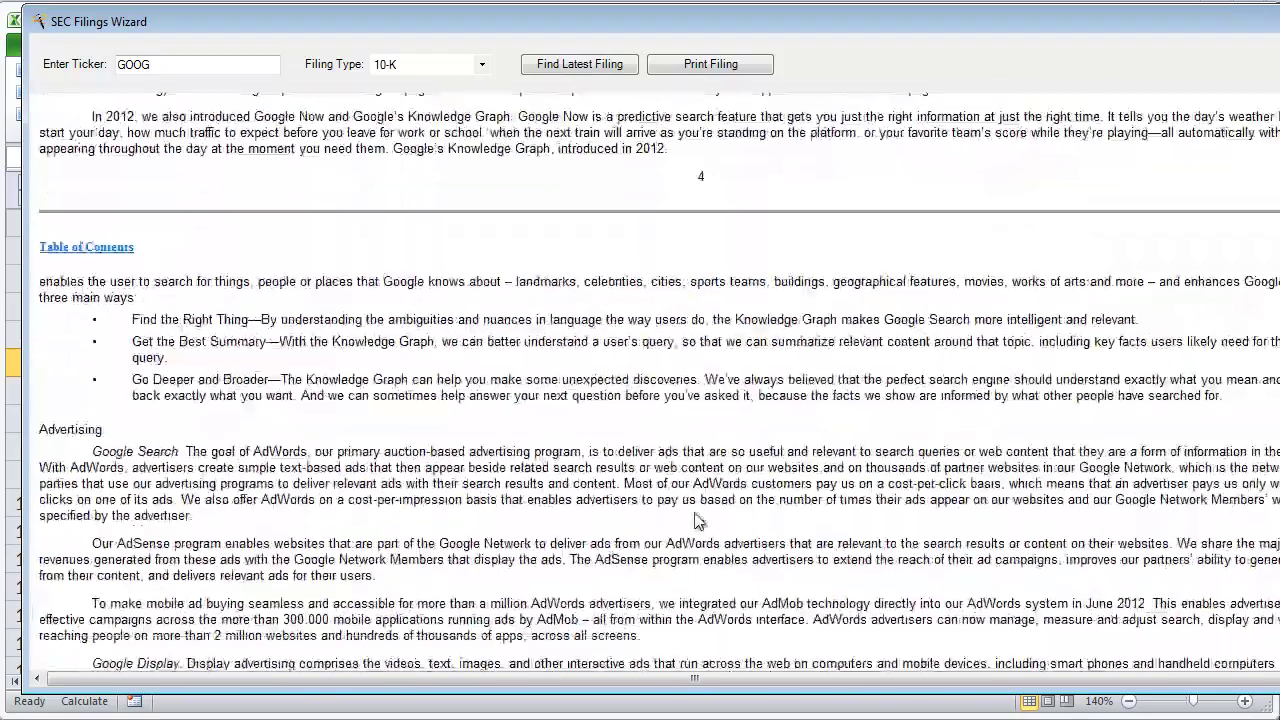